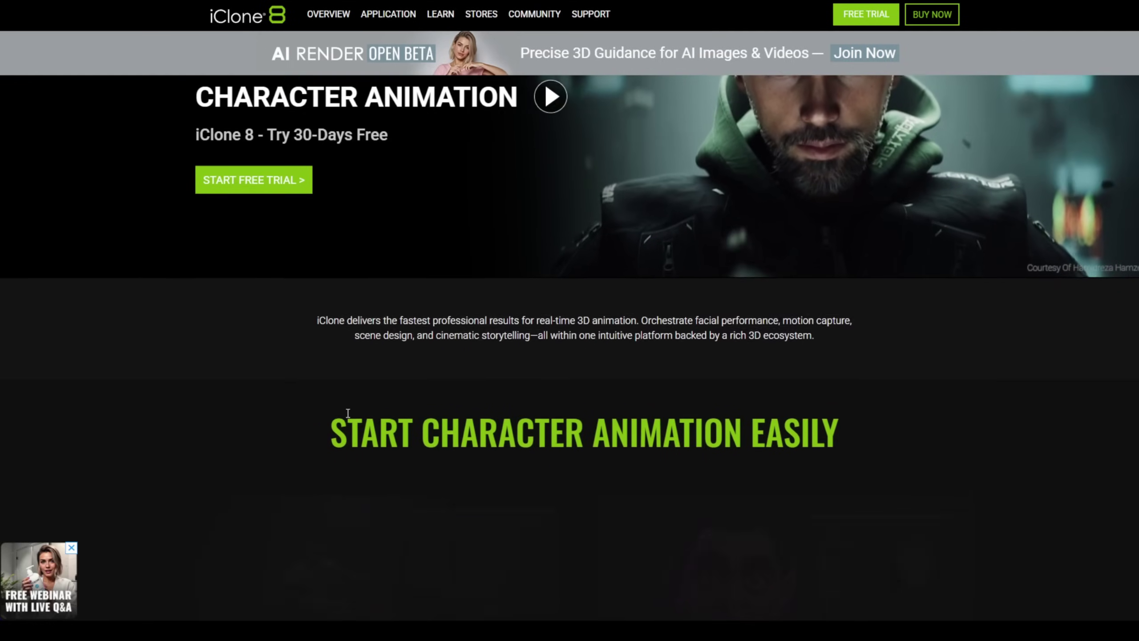
# Step: Browse the ActorCore, iClone 8 and Character Creator 4 product pages
pyautogui.scroll(-10, 346, 412)
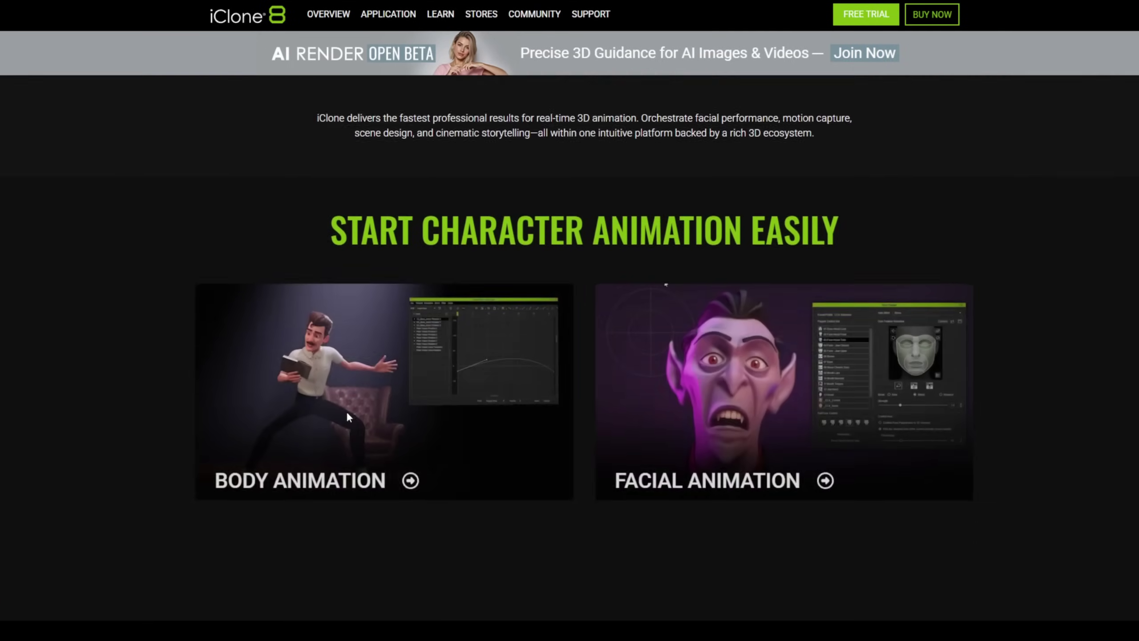
pyautogui.scroll(-3, 1043, 432)
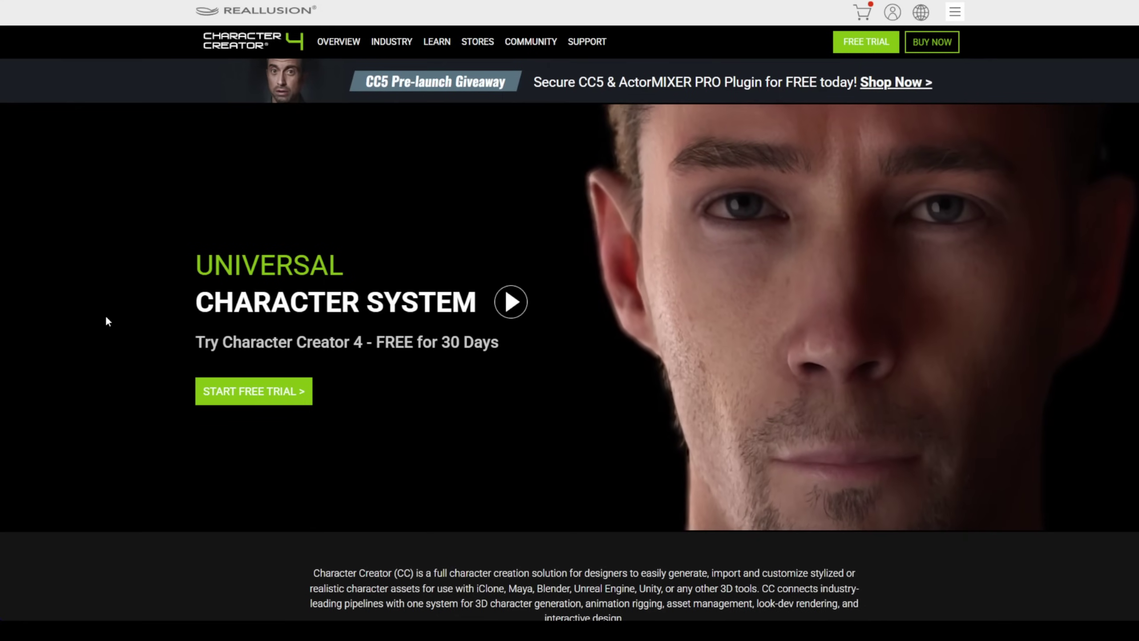
pyautogui.scroll(-15, 105, 315)
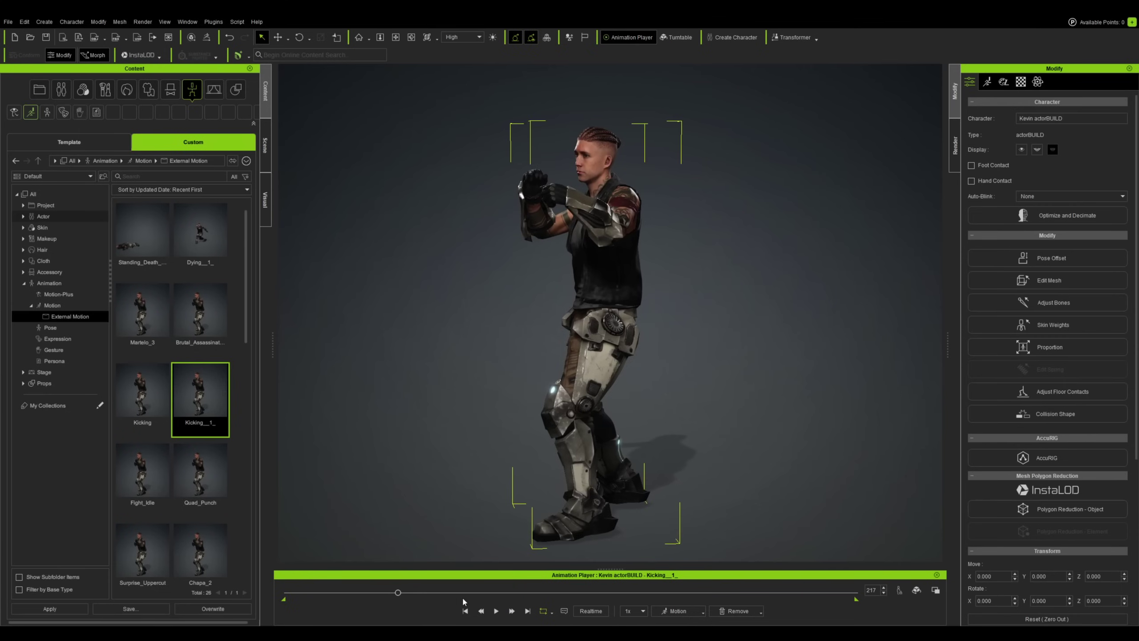
# Step: Apply the Capoeira motion from the custom External Motion library to the character and play it back
pyautogui.scroll(-3, 234, 387)
pyautogui.doubleClick(200, 400)
pyautogui.click(496, 611)
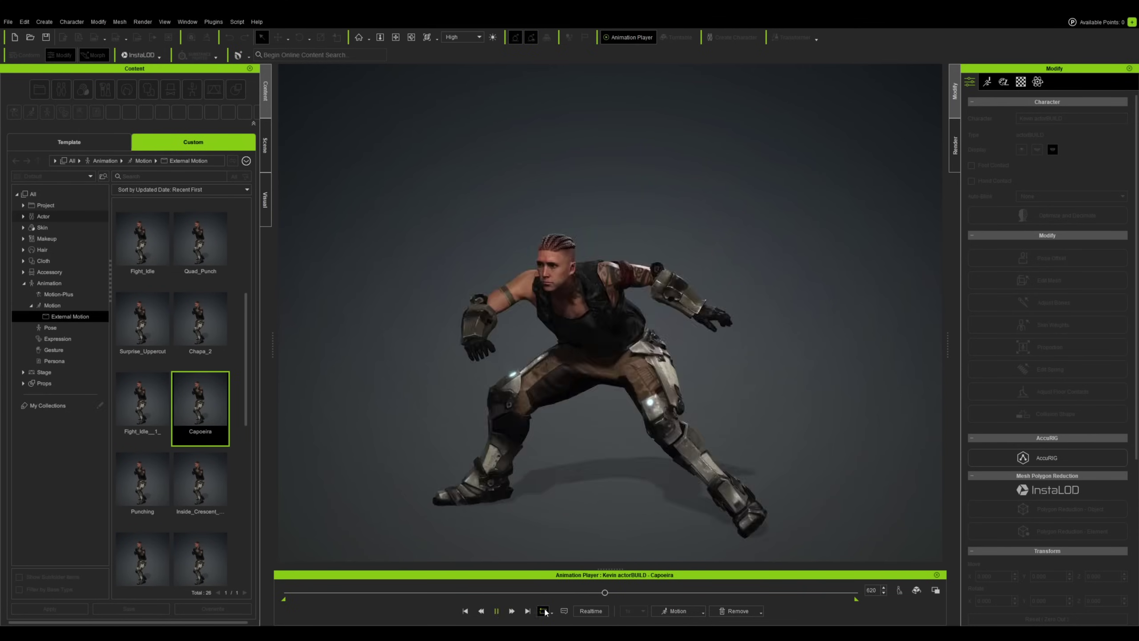
pyautogui.click(496, 611)
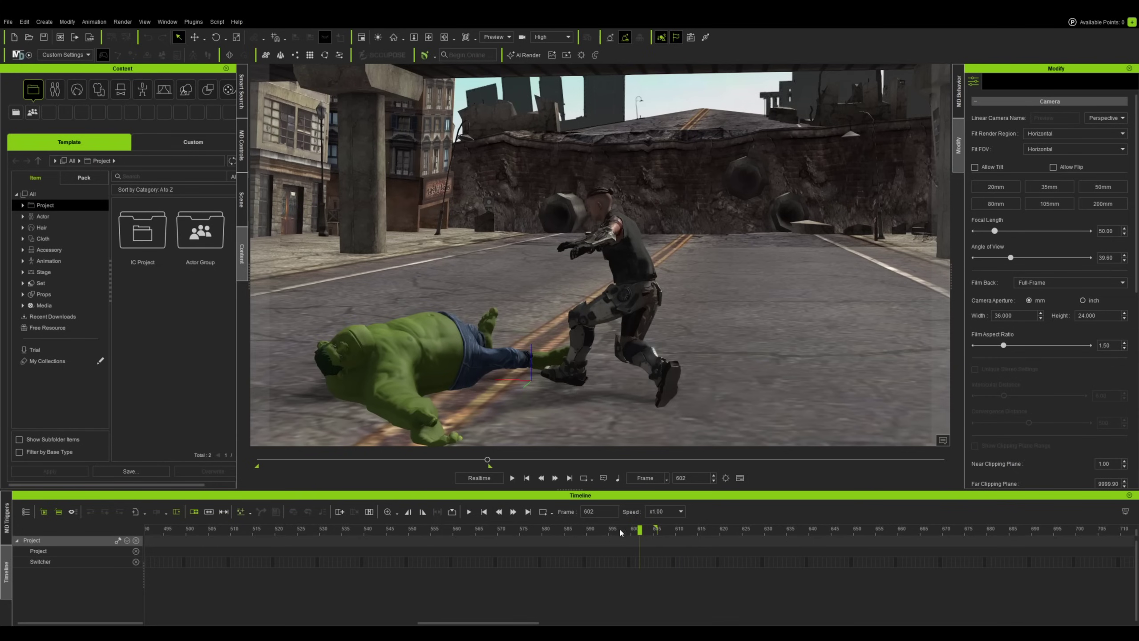
pyautogui.click(512, 478)
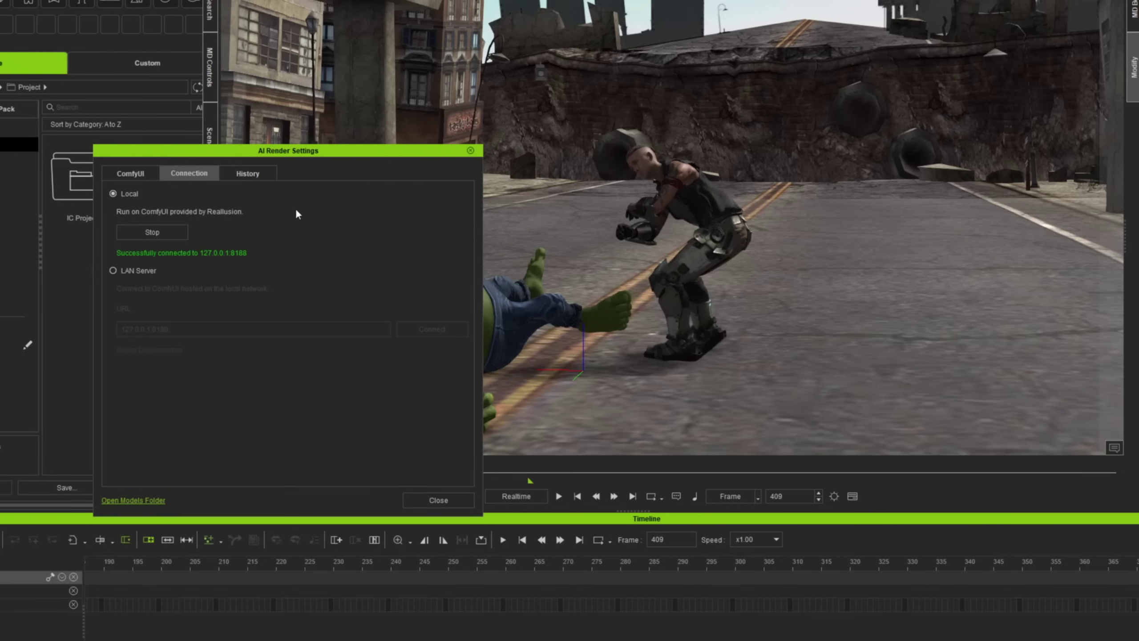
# Step: Examine the prompt, depth and canny ControlNet nodes of the Flux Image To Image workflow in ComfyUI
pyautogui.moveTo(339, 150); pyautogui.dragTo(387, 151)
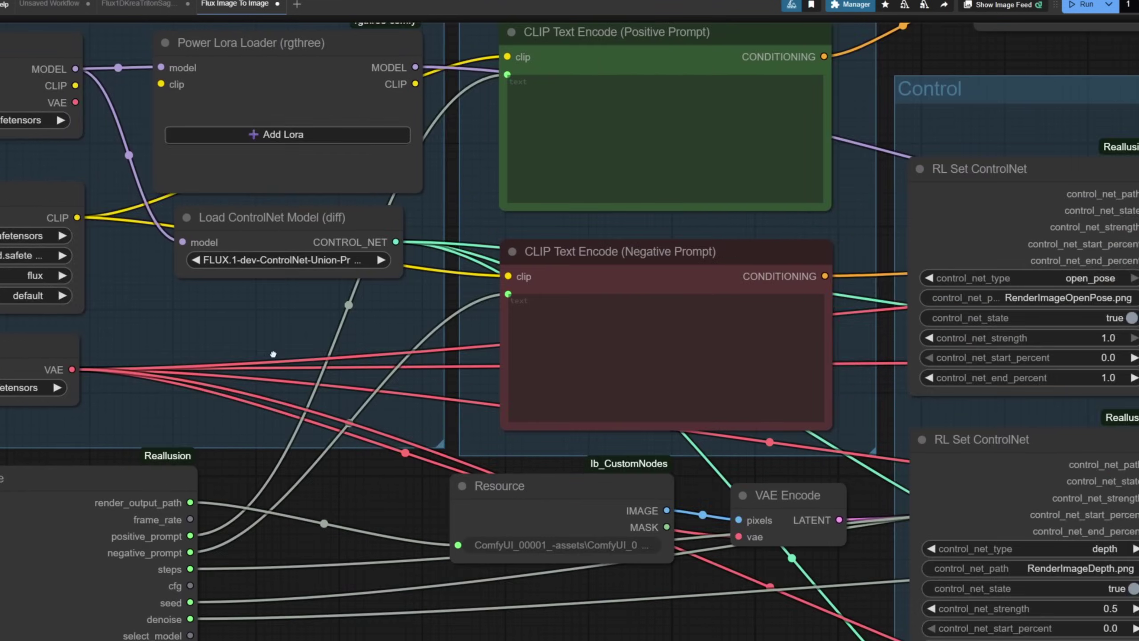
pyautogui.moveTo(274, 354); pyautogui.dragTo(79, 363)
pyautogui.moveTo(555, 605); pyautogui.dragTo(0, 289)
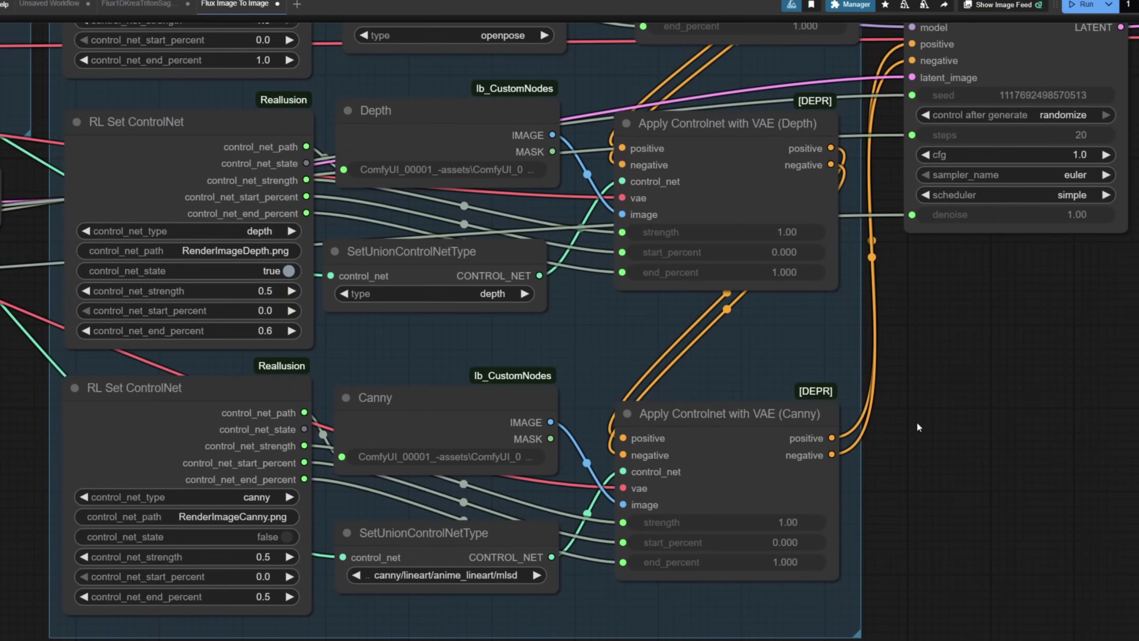
pyautogui.moveTo(832, 324); pyautogui.dragTo(429, 483)
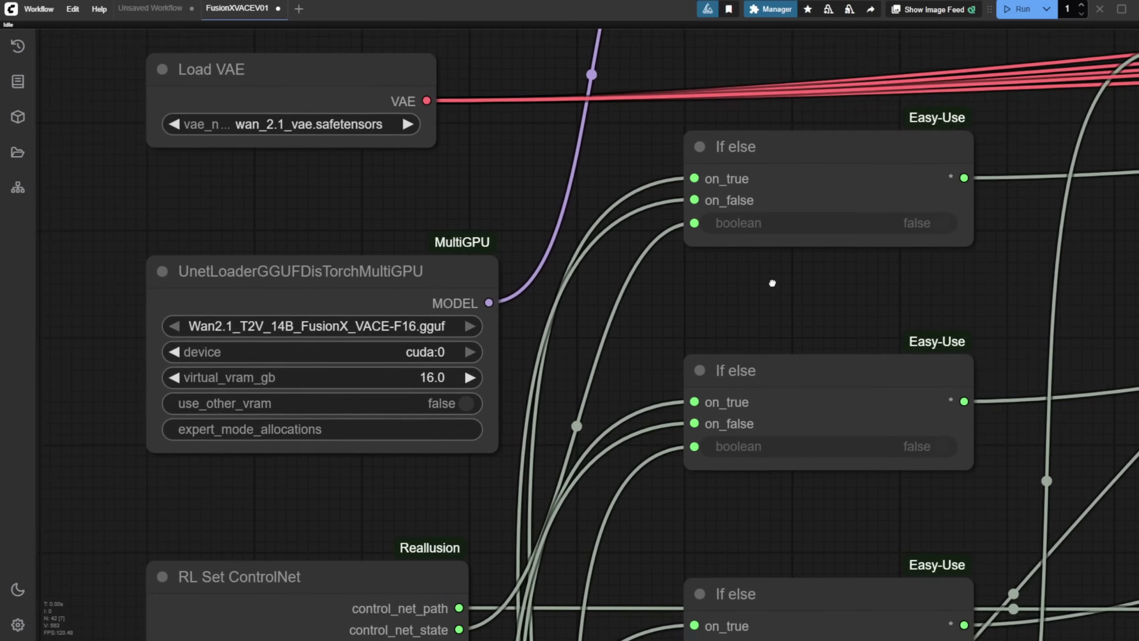
# Step: Examine the model loader, video loader and RL Set ControlNet nodes of the FusionXVACEV01 workflow
pyautogui.moveTo(774, 287); pyautogui.dragTo(771, 280)
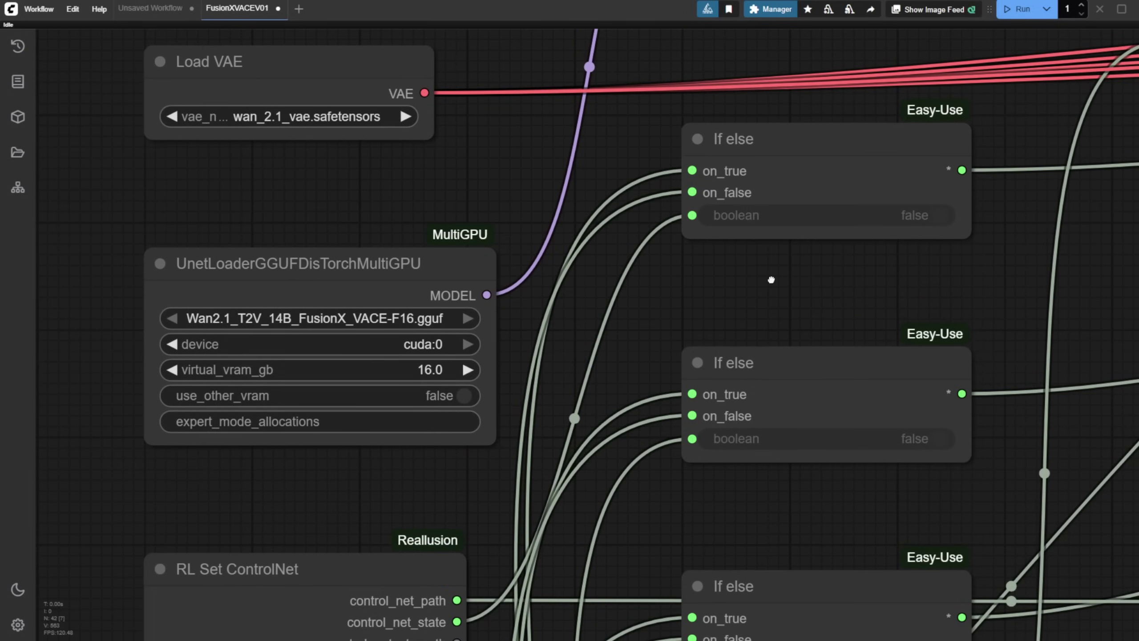
pyautogui.moveTo(649, 509); pyautogui.dragTo(646, 0)
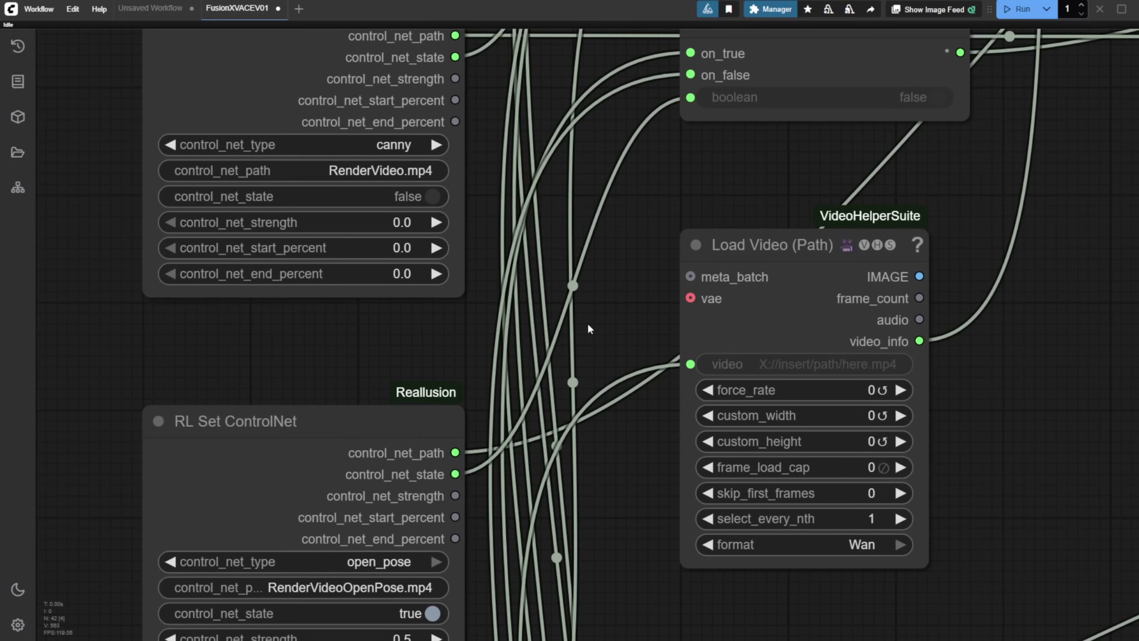
pyautogui.scroll(-10, 589, 326)
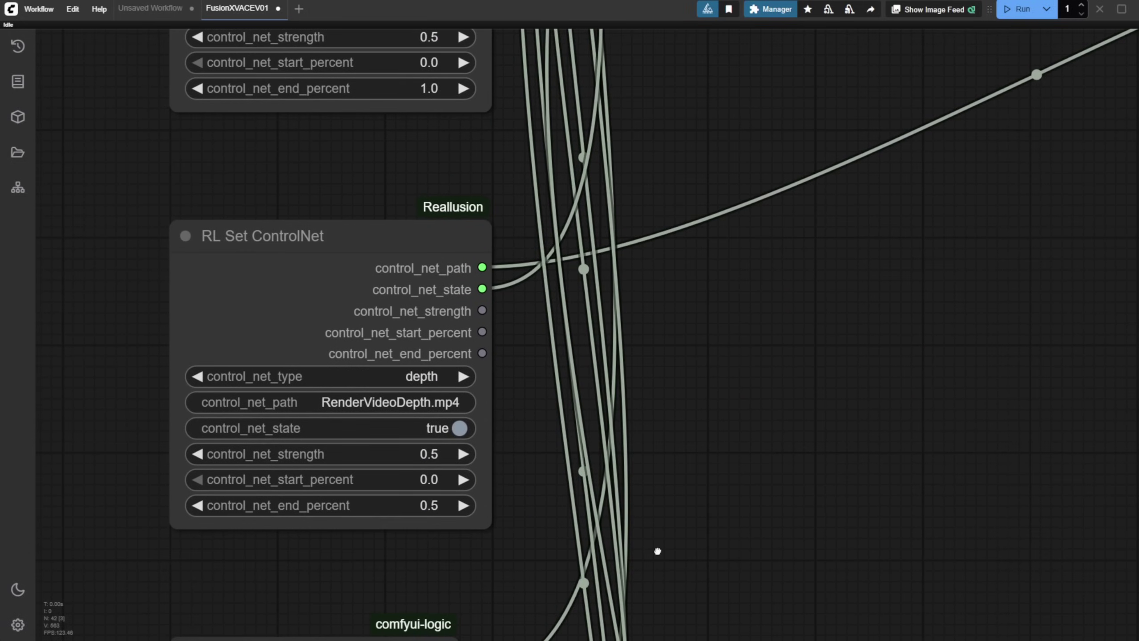
pyautogui.scroll(-6, 658, 551)
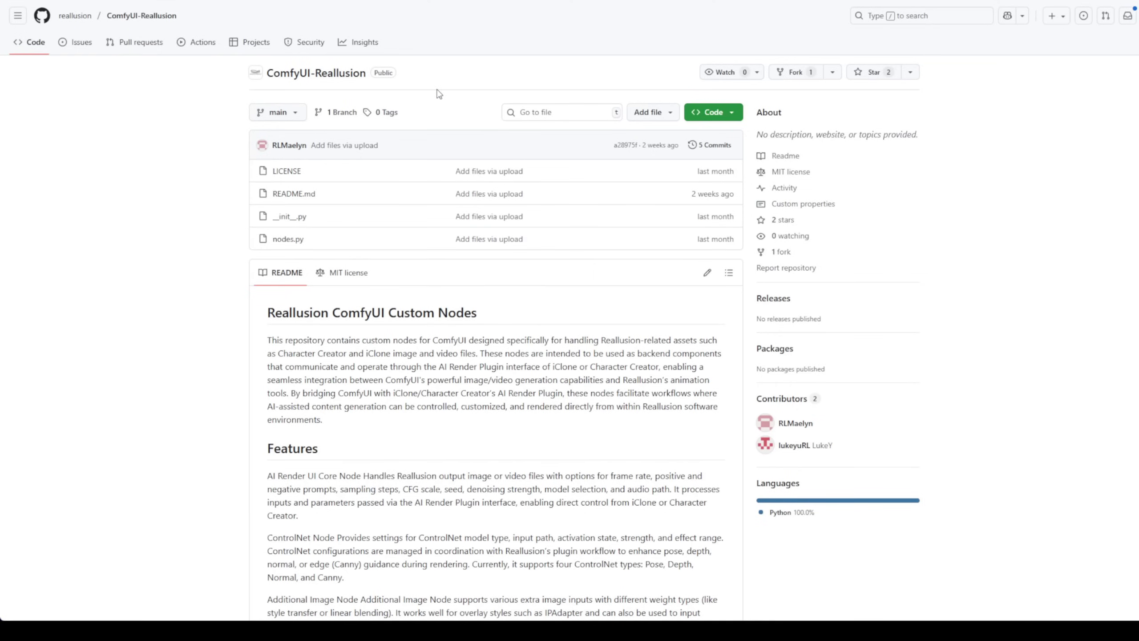
# Step: Read the ComfyUI-Reallusion readme on GitHub, the custom workflow slides including the Select_model slide, and the forum setup guide
pyautogui.scroll(-3, 432, 337)
pyautogui.scroll(-1, 438, 334)
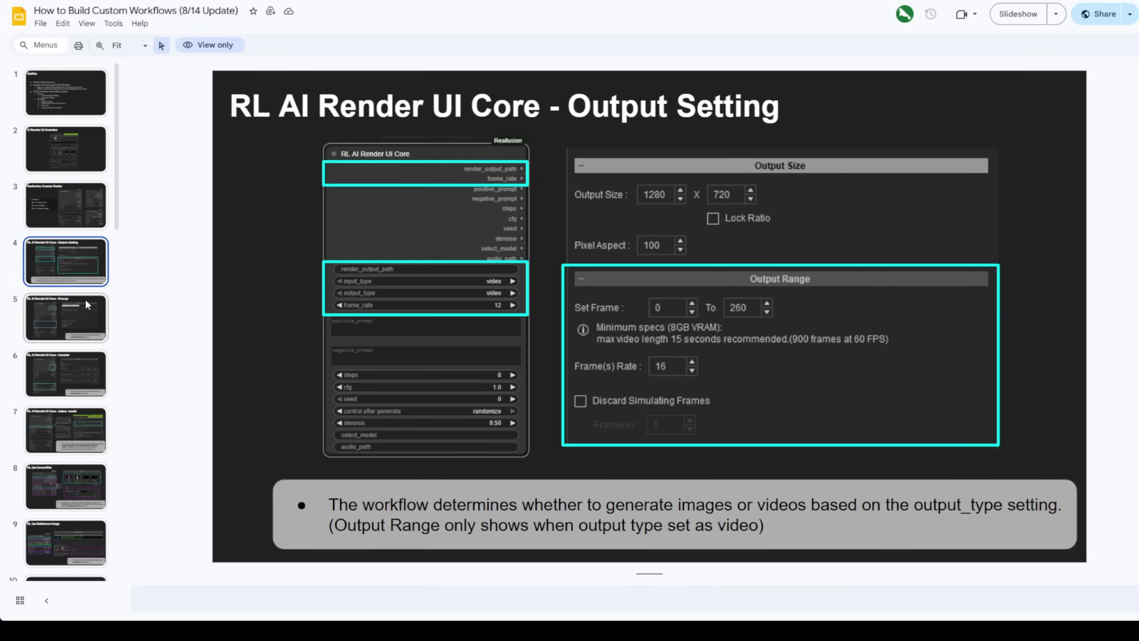
pyautogui.click(77, 431)
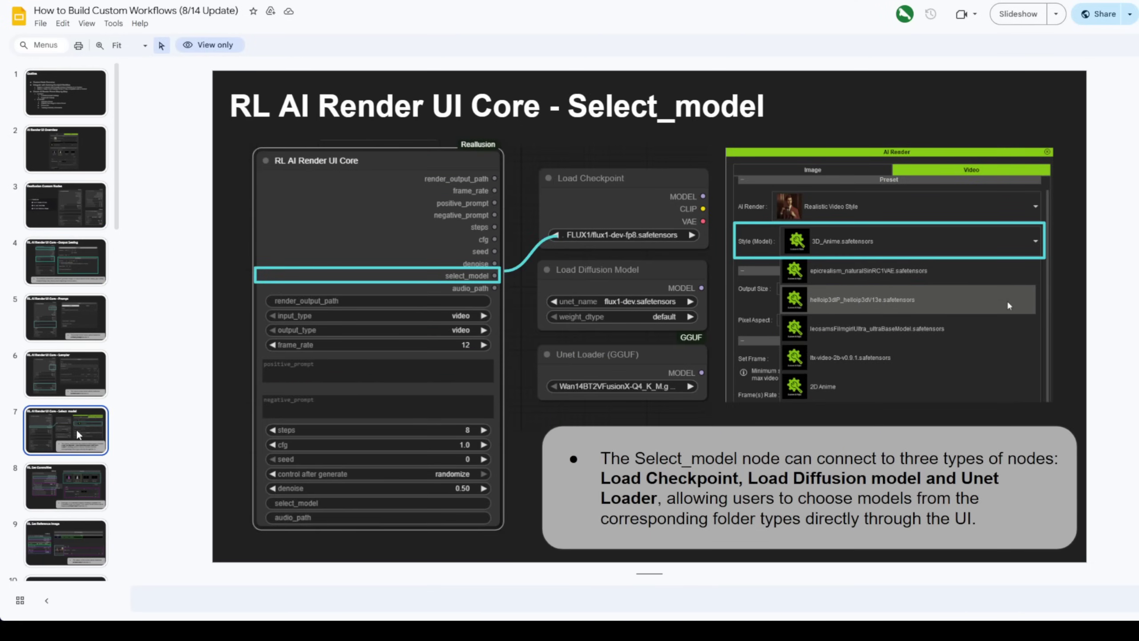
pyautogui.scroll(-5, 77, 429)
pyautogui.click(69, 382)
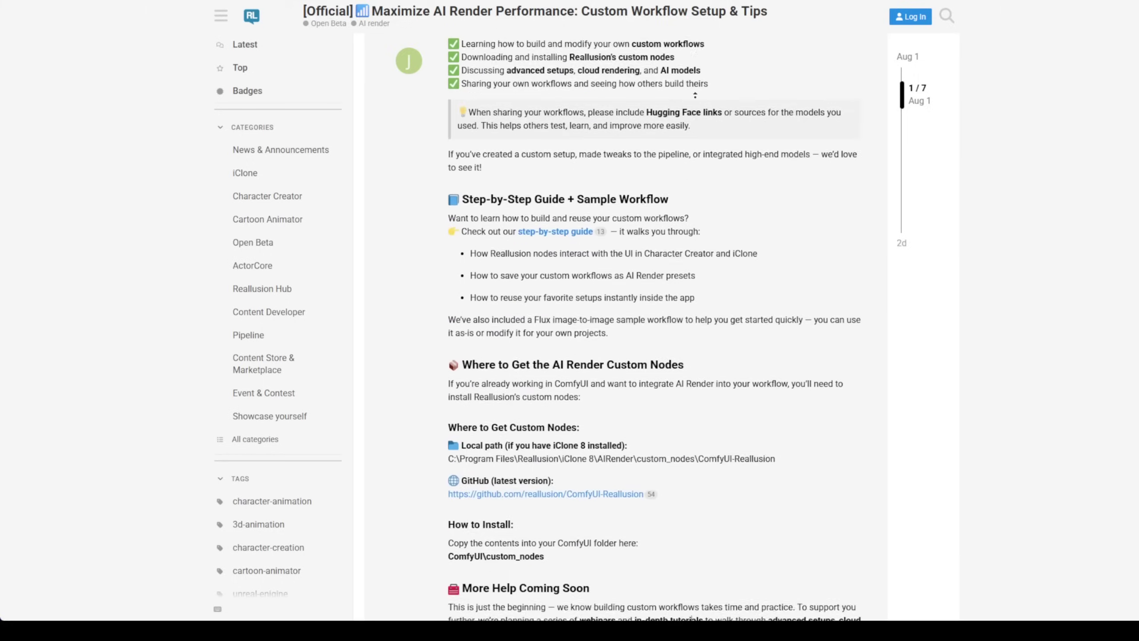
pyautogui.scroll(5, 876, 354)
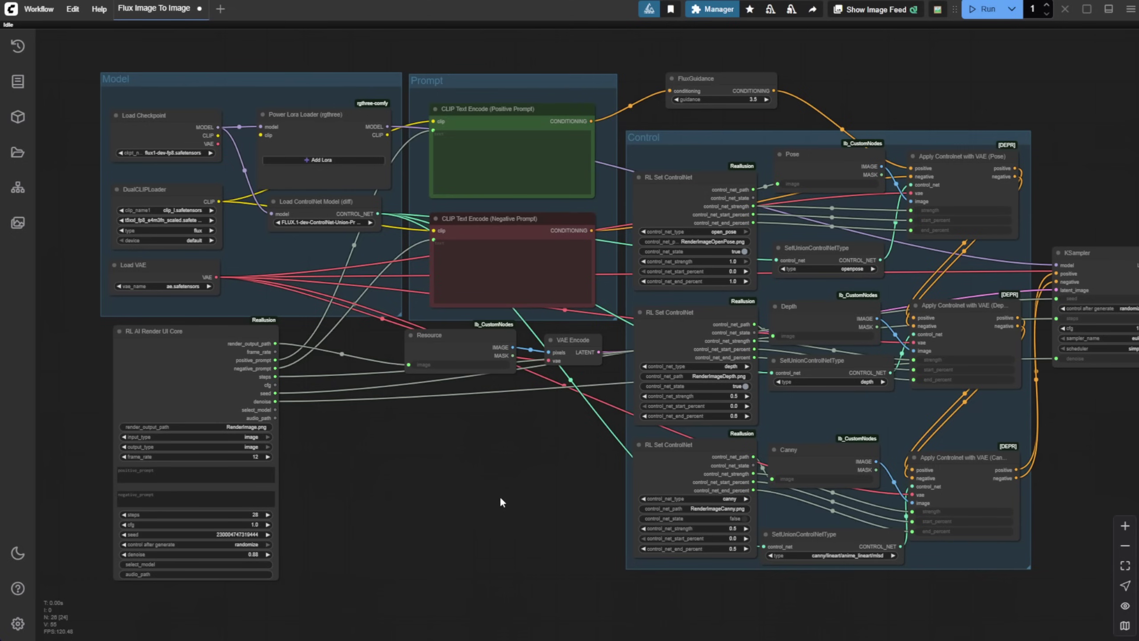
# Step: Move the open_pose RL Set ControlNet node slightly up within the Control group of the Flux Image To Image workflow
pyautogui.scroll(5, 500, 496)
pyautogui.moveTo(512, 439); pyautogui.dragTo(713, 439)
pyautogui.scroll(5, 418, 390)
pyautogui.moveTo(488, 406); pyautogui.dragTo(596, 265)
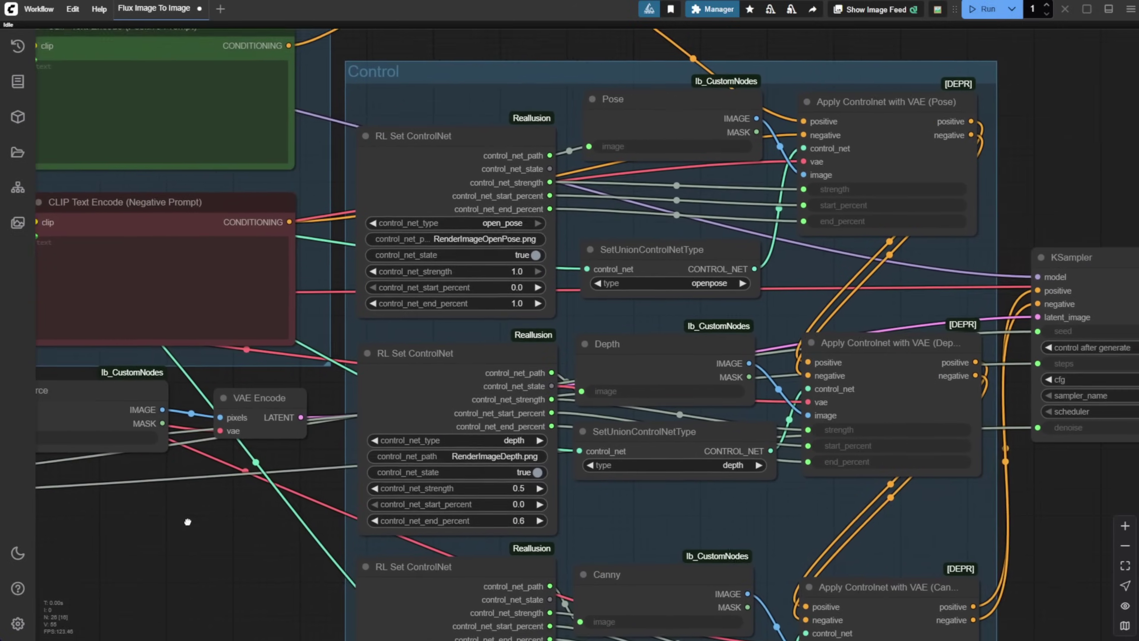
pyautogui.moveTo(194, 522); pyautogui.dragTo(164, 543)
pyautogui.click(391, 177)
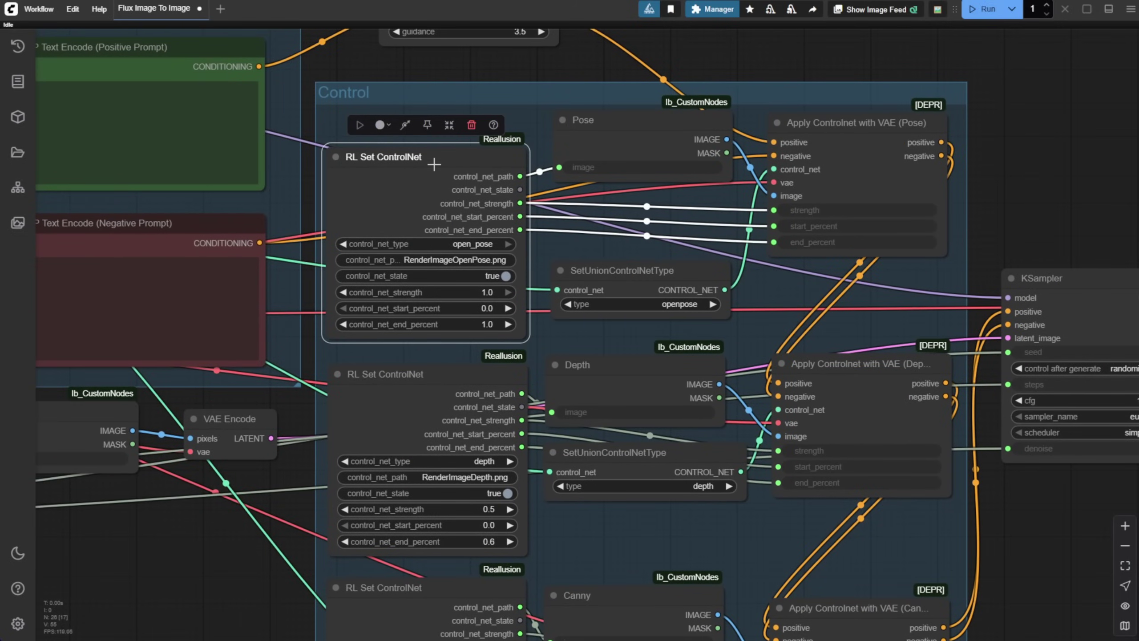
pyautogui.moveTo(434, 163); pyautogui.dragTo(434, 131)
pyautogui.scroll(3, 436, 227)
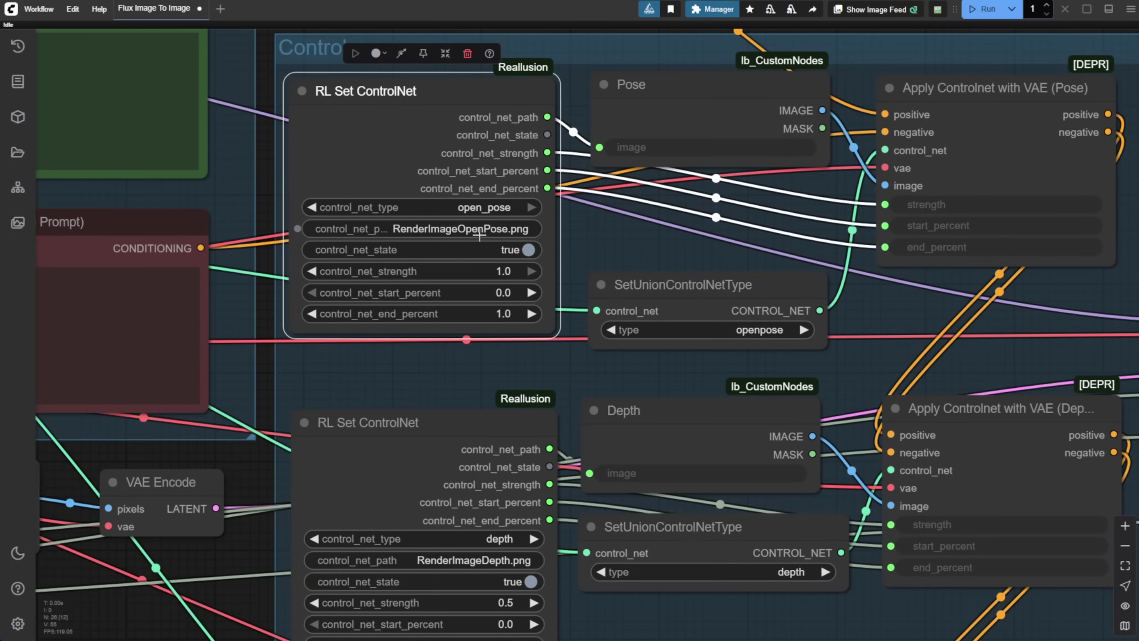
pyautogui.scroll(-3, 451, 359)
# Step: Adjust the depth RL Set ControlNet node's vertical position so it lines up with the Depth image node
pyautogui.moveTo(445, 369); pyautogui.dragTo(410, 152)
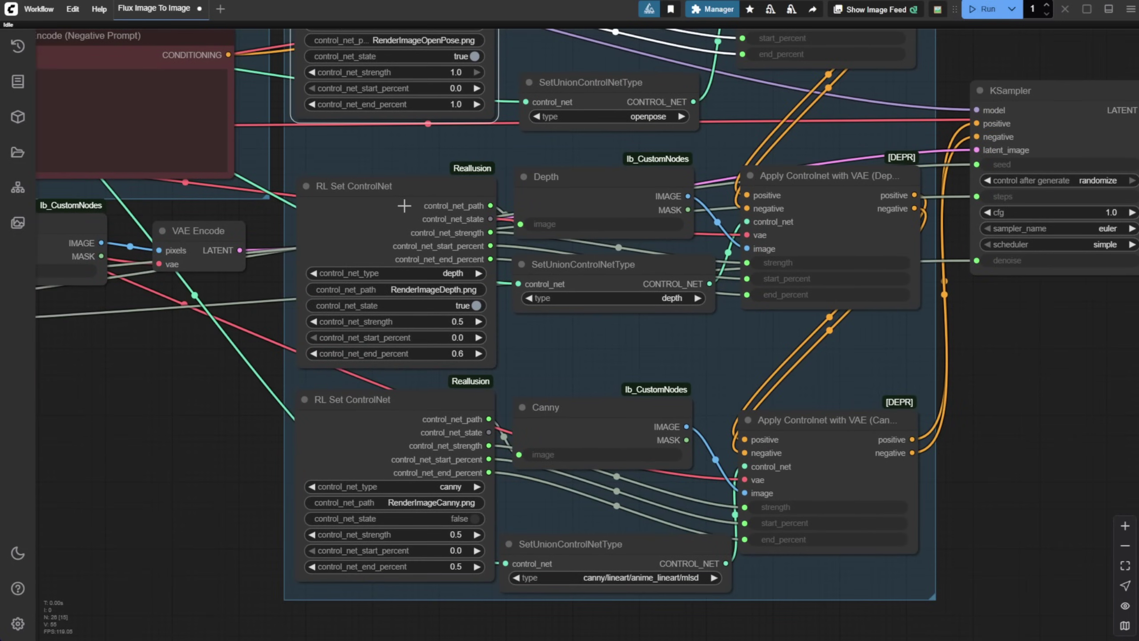
pyautogui.moveTo(404, 206); pyautogui.dragTo(405, 177)
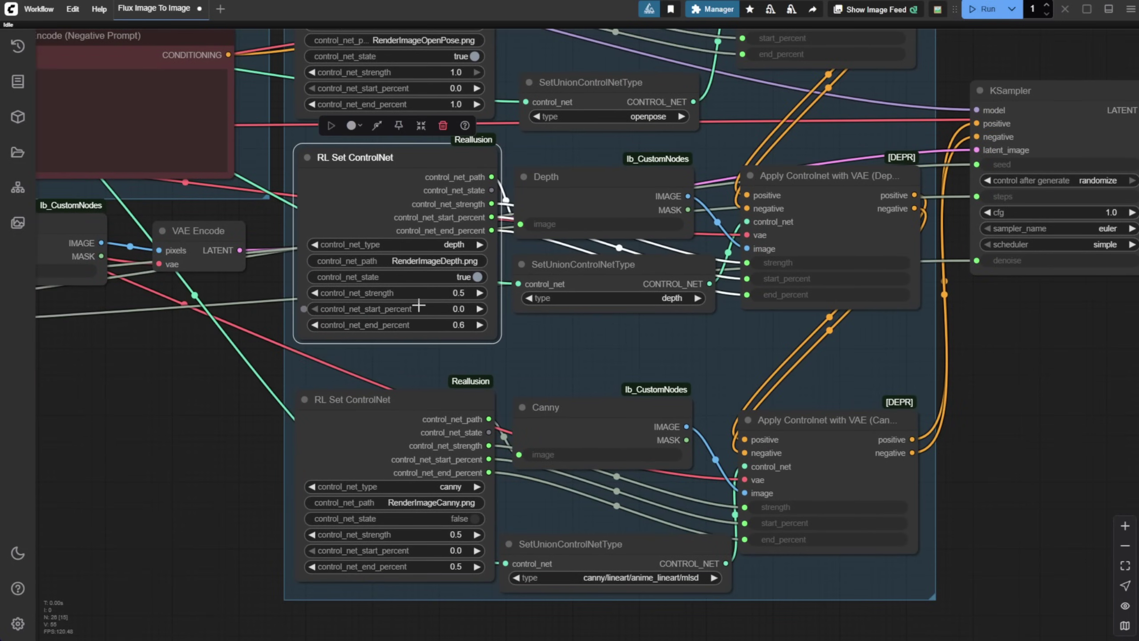
pyautogui.scroll(3, 419, 305)
pyautogui.moveTo(370, 117); pyautogui.dragTo(365, 152)
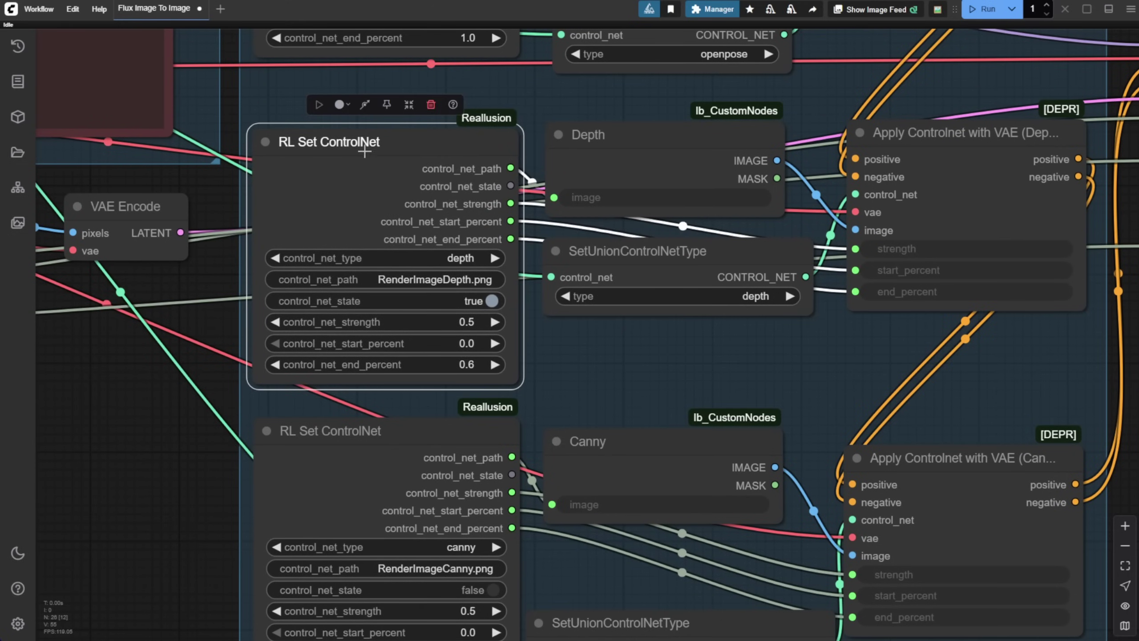
# Step: View the available control_net_type options of the canny RL Set ControlNet node without changing the selection
pyautogui.moveTo(114, 476); pyautogui.dragTo(143, 227)
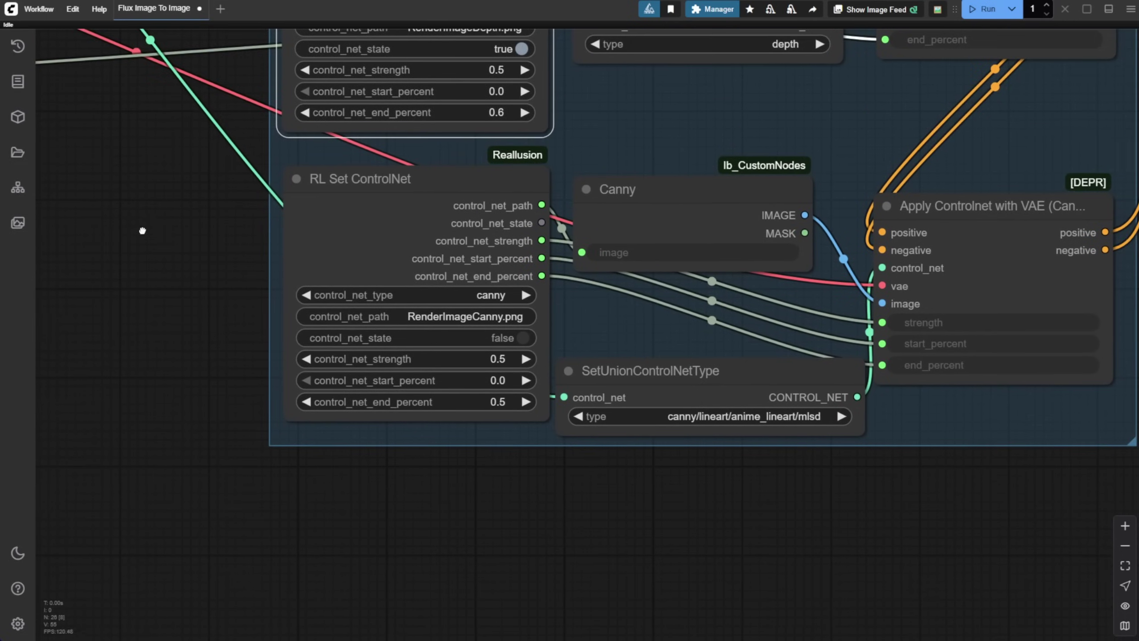
pyautogui.click(490, 295)
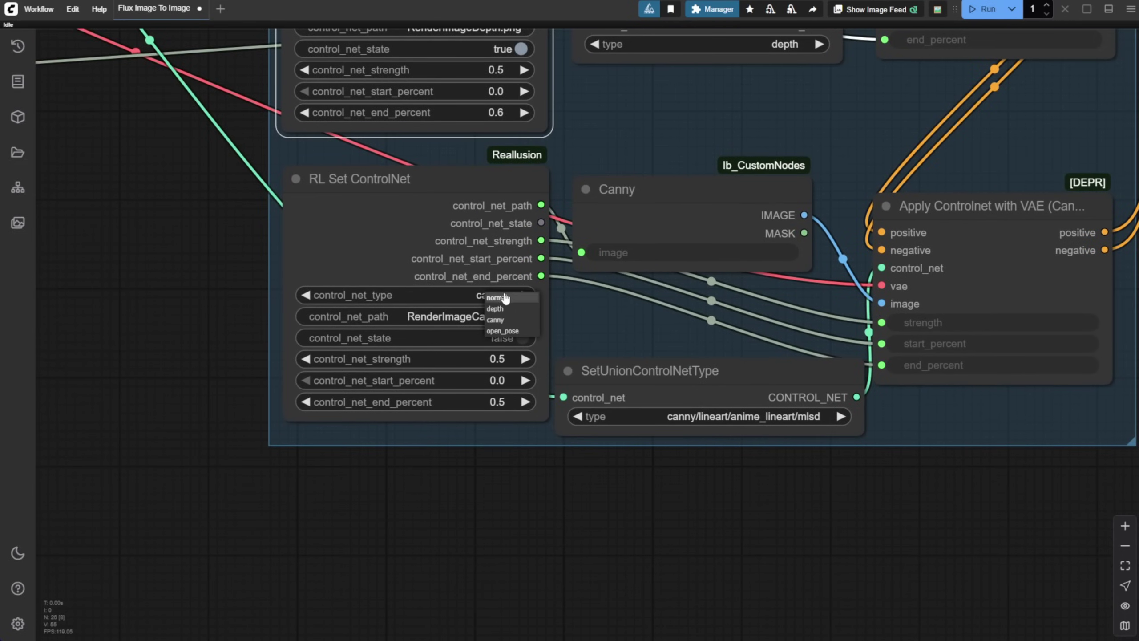
pyautogui.click(593, 308)
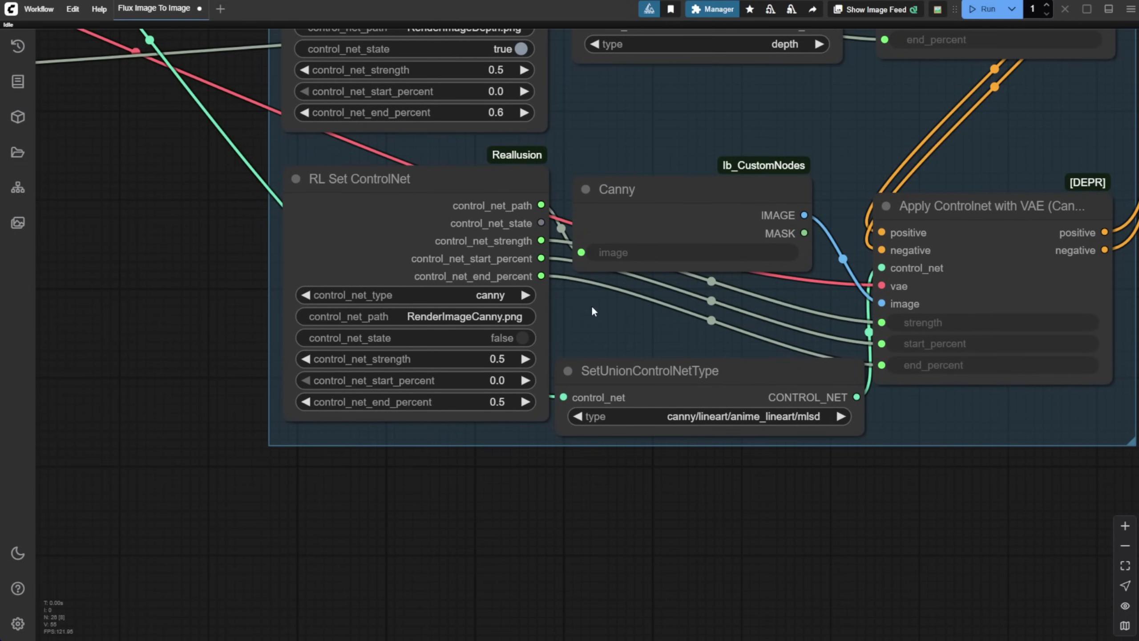
# Step: Nudge the canny RL Set ControlNet node slightly right and reposition the Canny image node beside it
pyautogui.moveTo(462, 178); pyautogui.dragTo(466, 178)
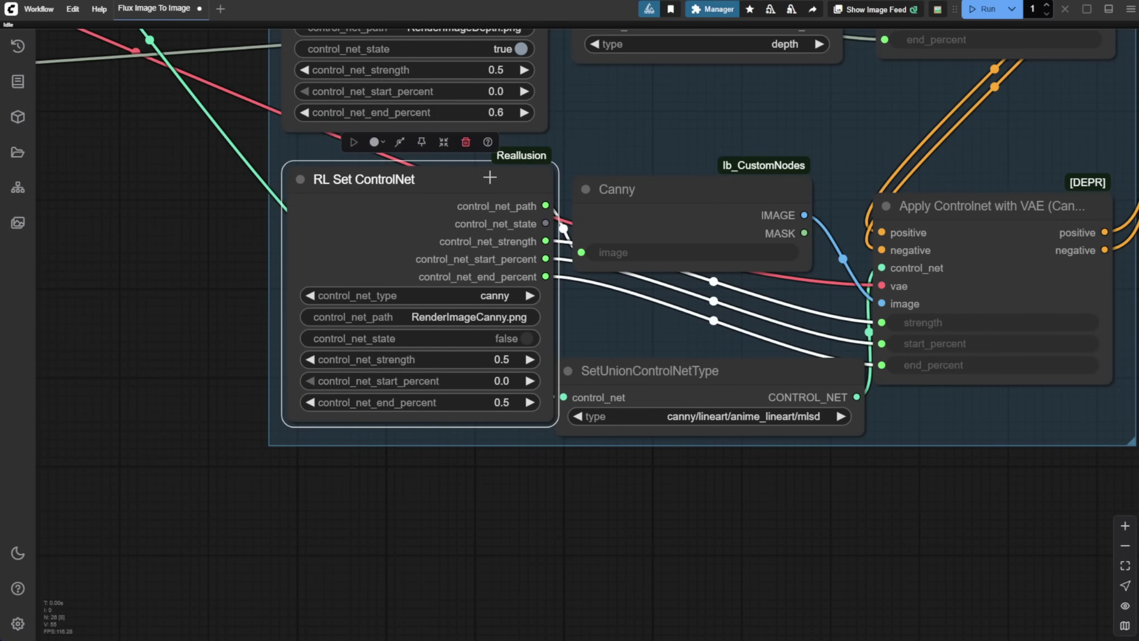
pyautogui.moveTo(636, 183); pyautogui.dragTo(669, 174)
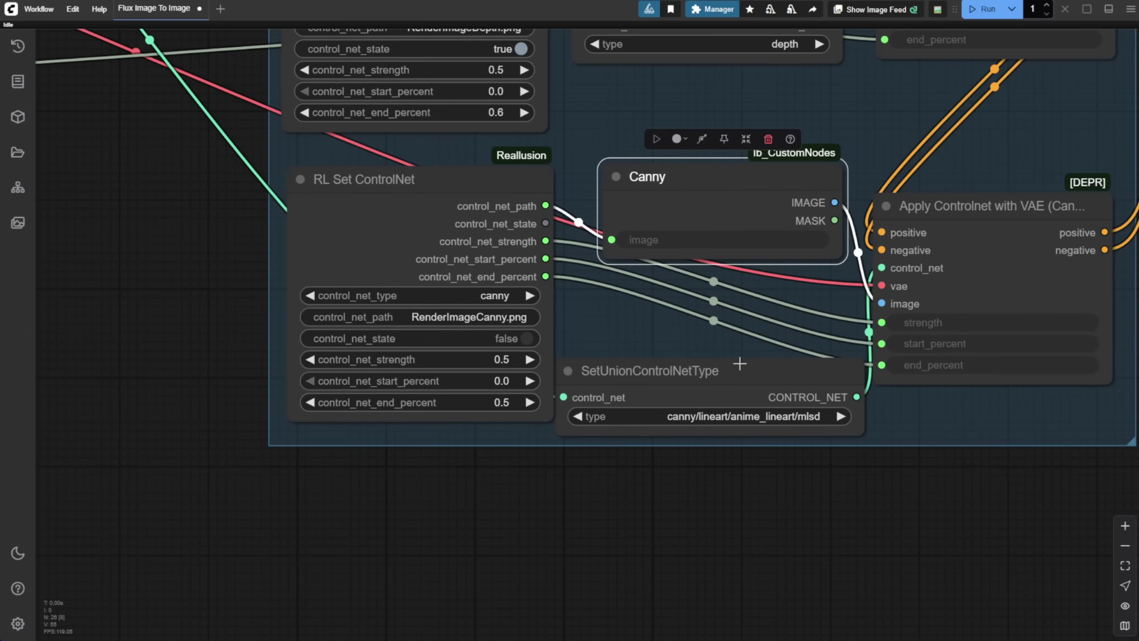
pyautogui.moveTo(755, 158); pyautogui.dragTo(734, 158)
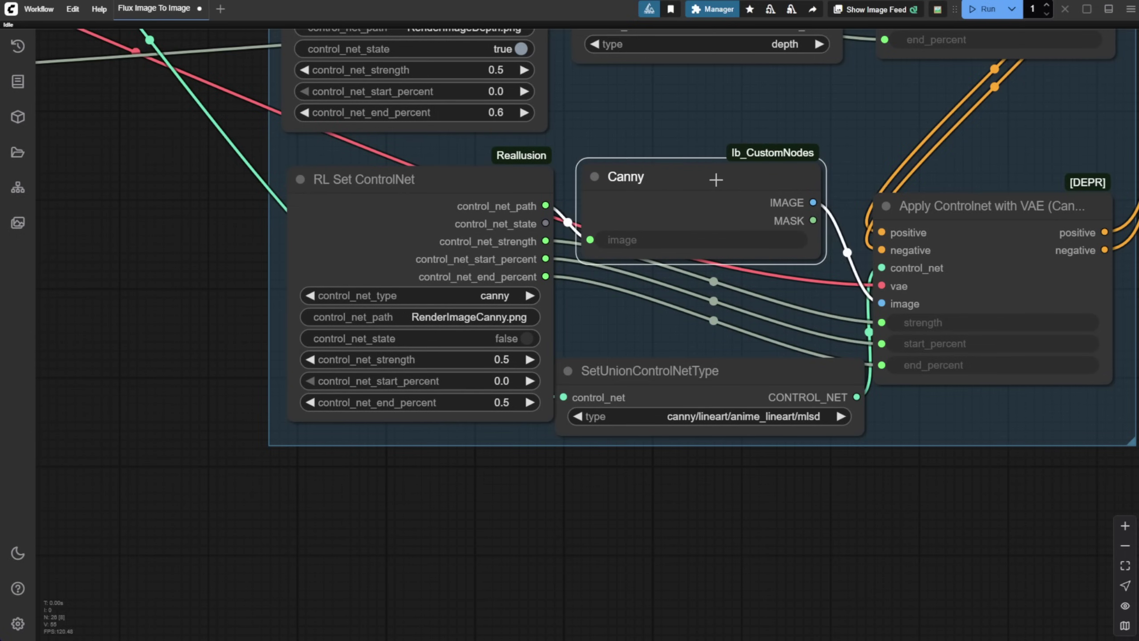
pyautogui.click(852, 104)
pyautogui.moveTo(849, 120); pyautogui.dragTo(780, 155)
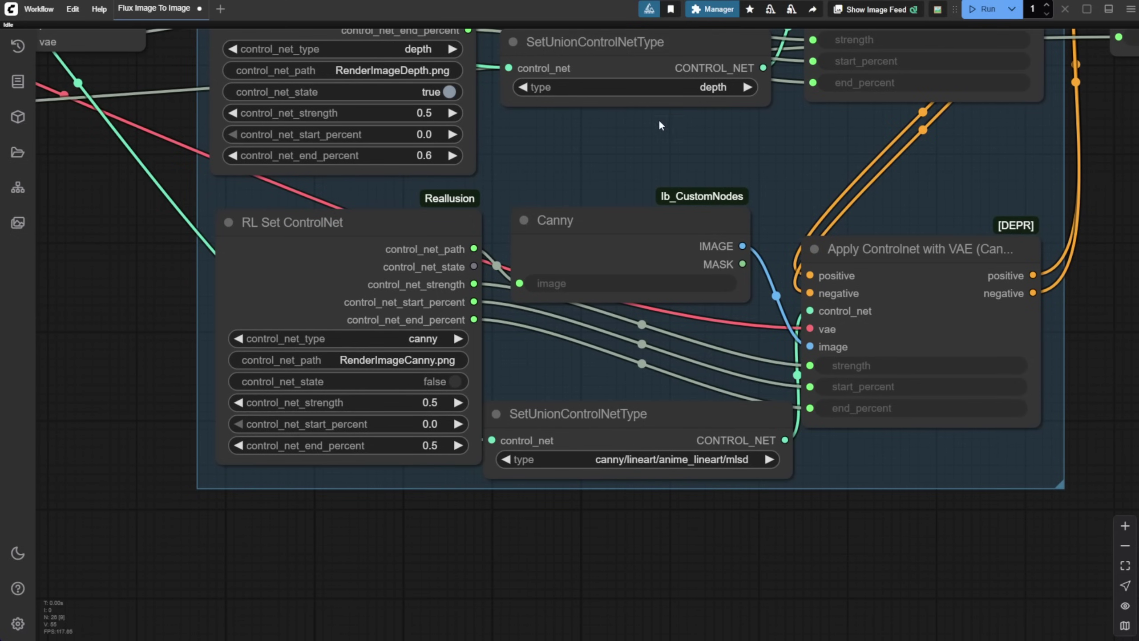
# Step: Examine the RL AI Render UI Core node's connections and parameters, including its input_type and output_type options
pyautogui.click(619, 226)
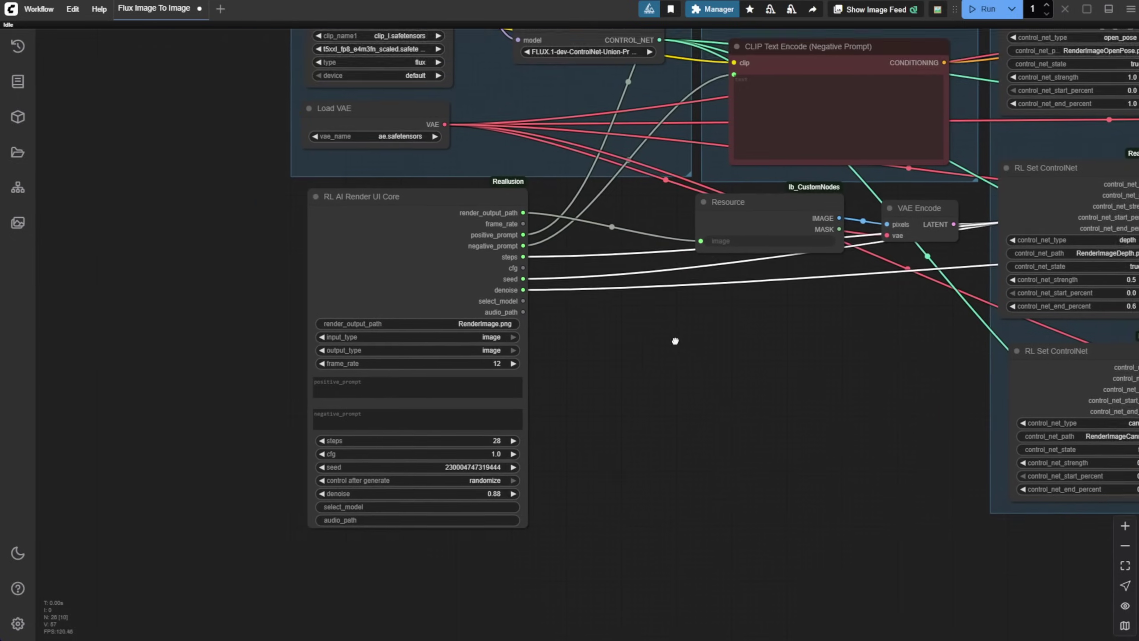
pyautogui.moveTo(674, 341); pyautogui.dragTo(698, 294)
pyautogui.scroll(3, 551, 287)
pyautogui.scroll(3, 537, 257)
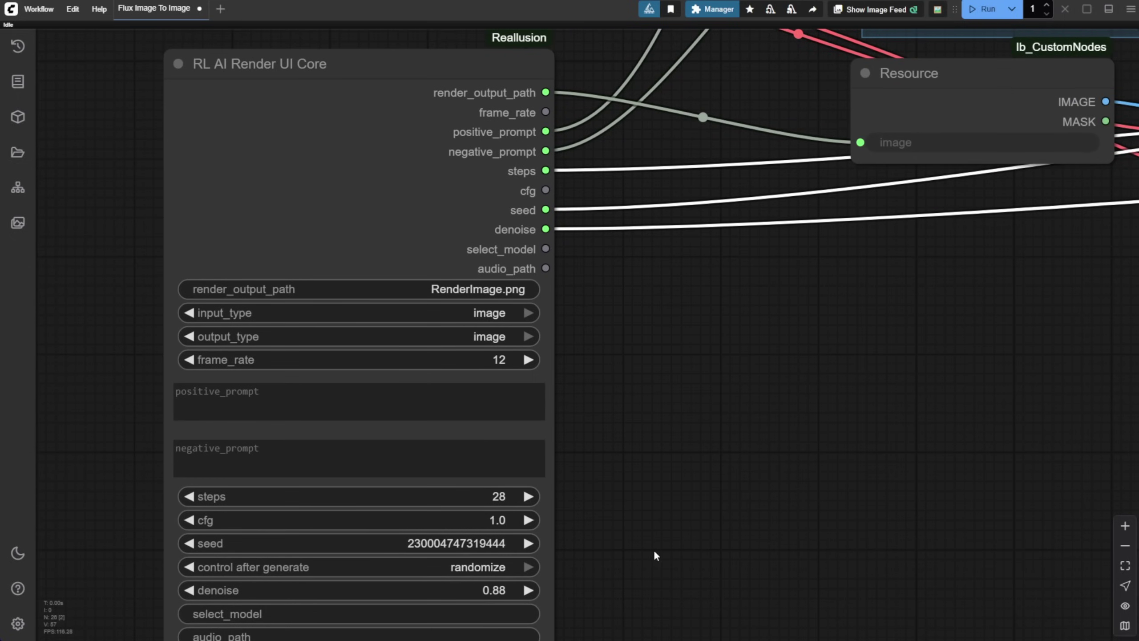
pyautogui.scroll(-1, 646, 543)
pyautogui.moveTo(647, 543); pyautogui.dragTo(601, 461)
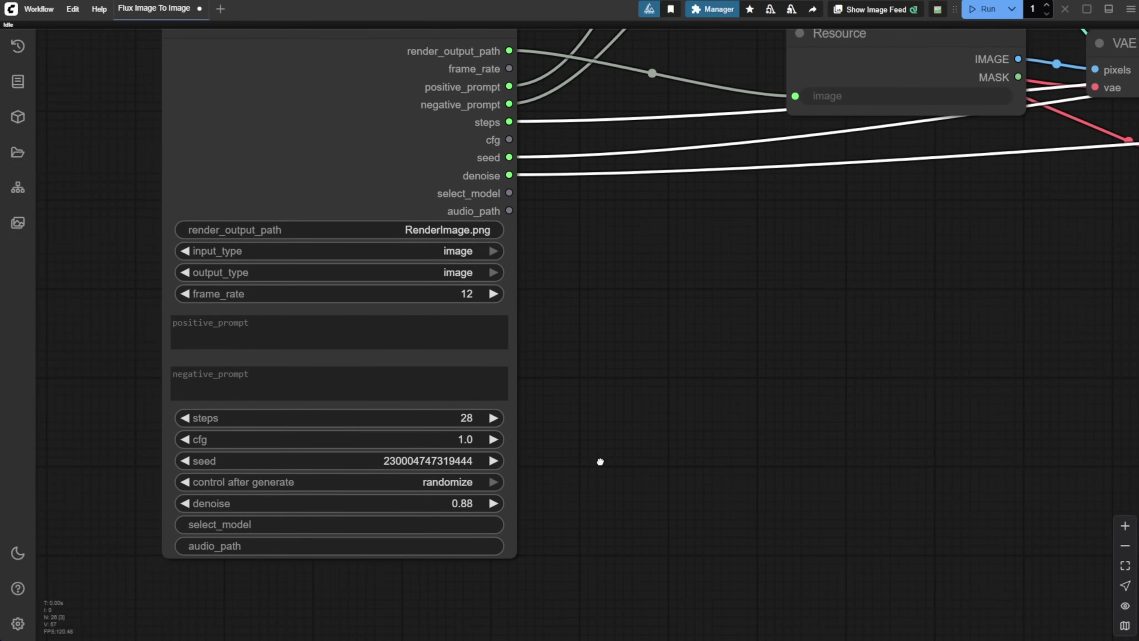
pyautogui.click(416, 252)
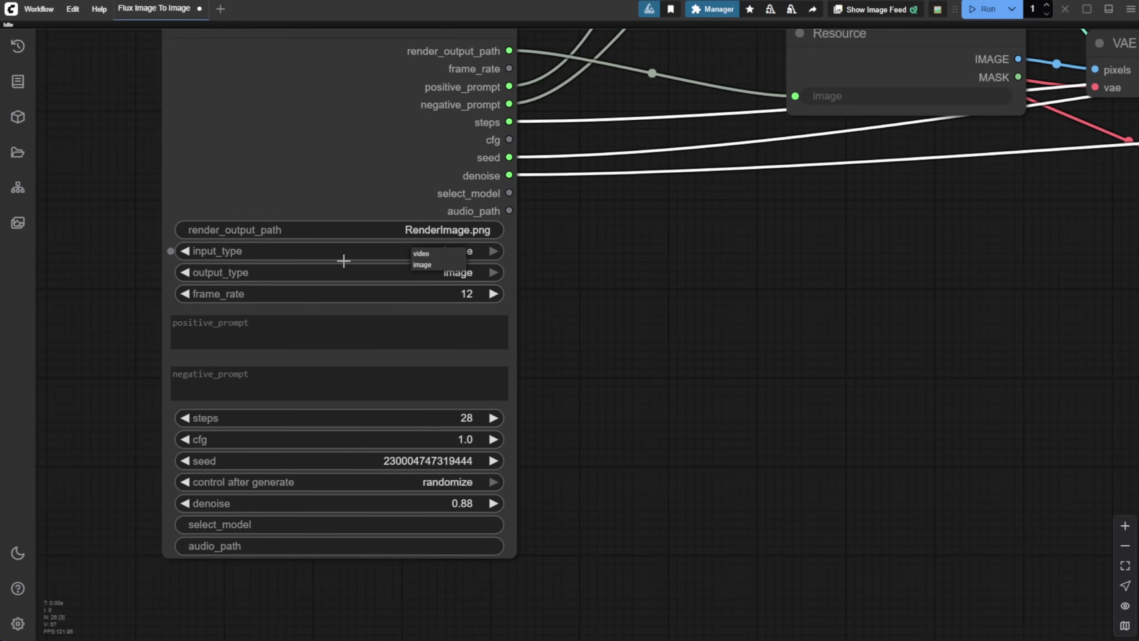
pyautogui.click(703, 269)
pyautogui.click(444, 272)
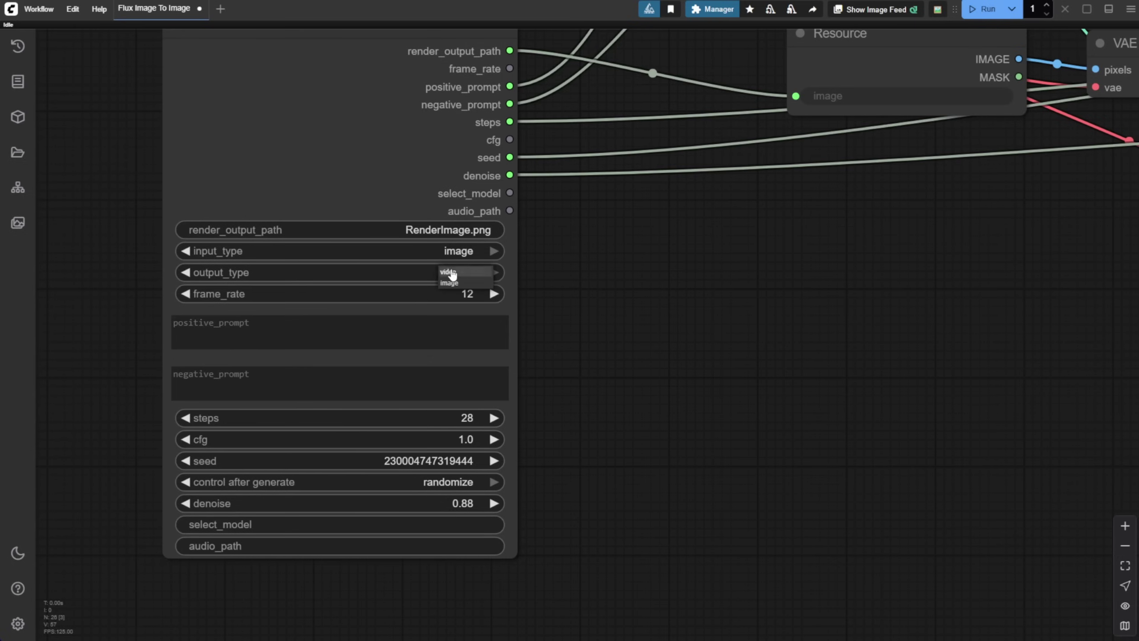
pyautogui.click(597, 262)
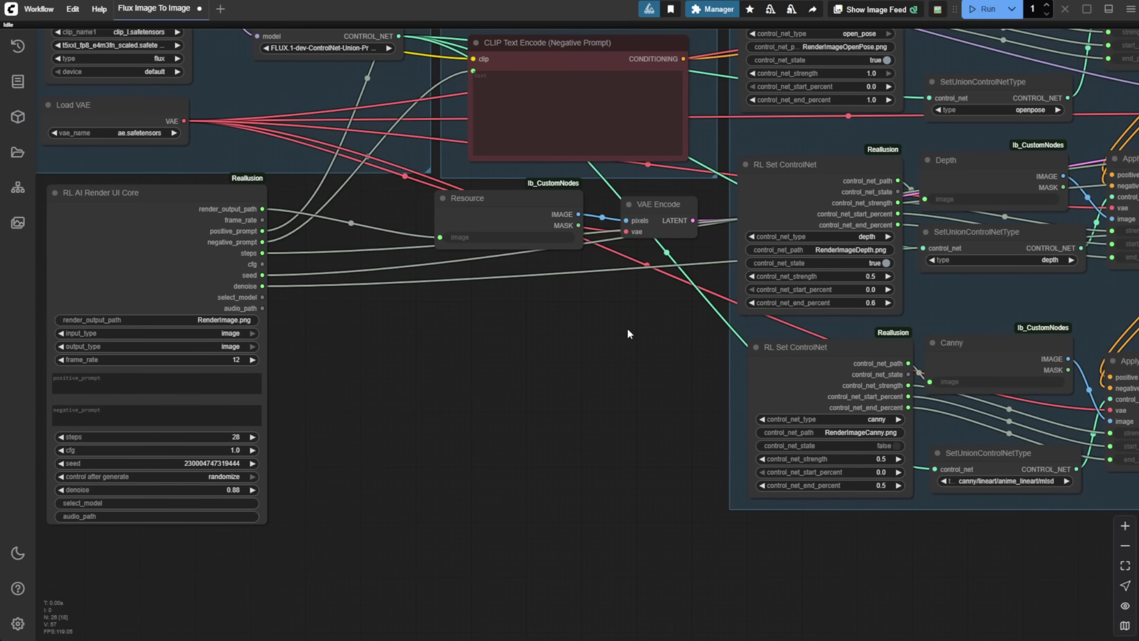
pyautogui.moveTo(628, 329); pyautogui.dragTo(612, 478)
pyautogui.scroll(-1, 613, 465)
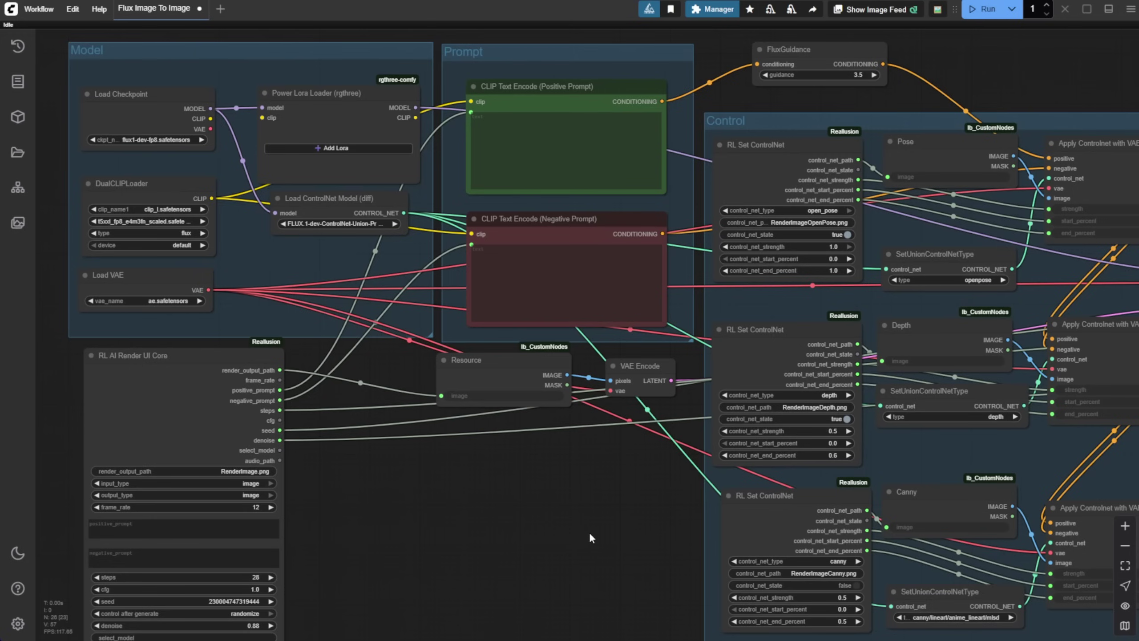
# Step: Examine the KSampler, VAE Decode and Save Image nodes at the end of the workflow, including the Result filename prefix
pyautogui.moveTo(589, 533); pyautogui.dragTo(148, 501)
pyautogui.moveTo(851, 458); pyautogui.dragTo(563, 468)
pyautogui.scroll(3, 758, 347)
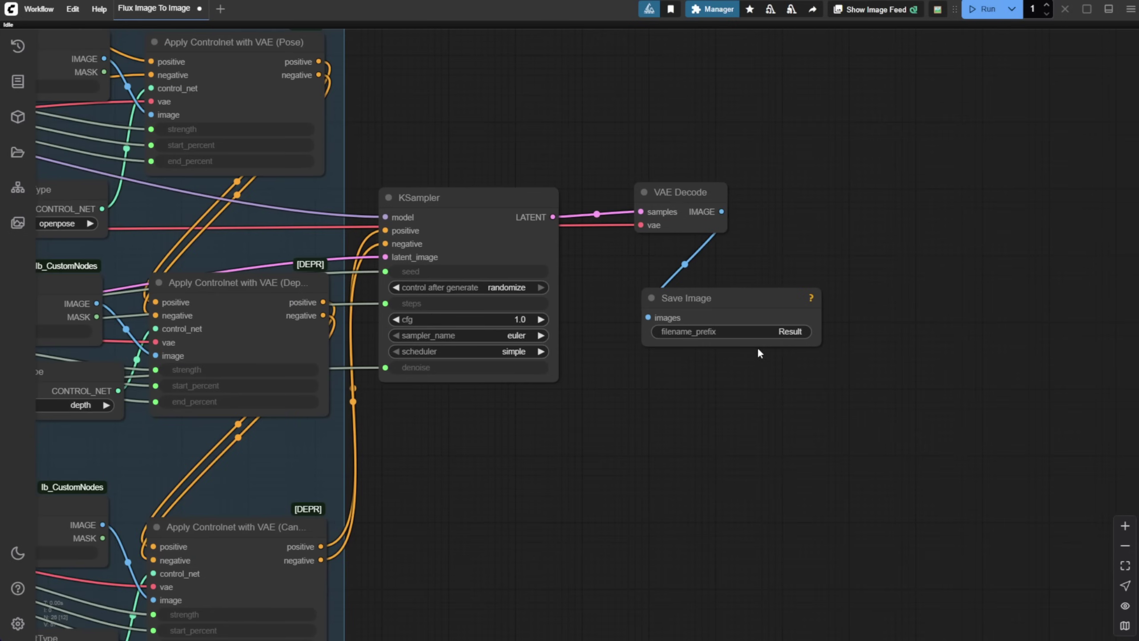
pyautogui.click(767, 330)
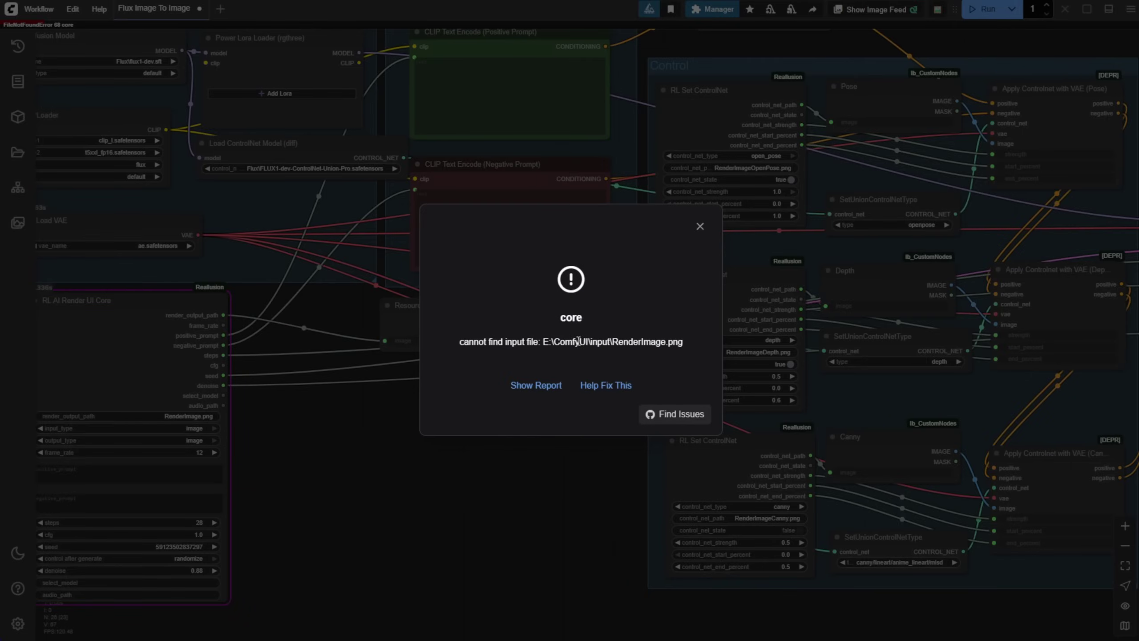
# Step: Highlight the RenderImage.png input path in the core error message and close the error dialog
pyautogui.moveTo(573, 342); pyautogui.dragTo(687, 342)
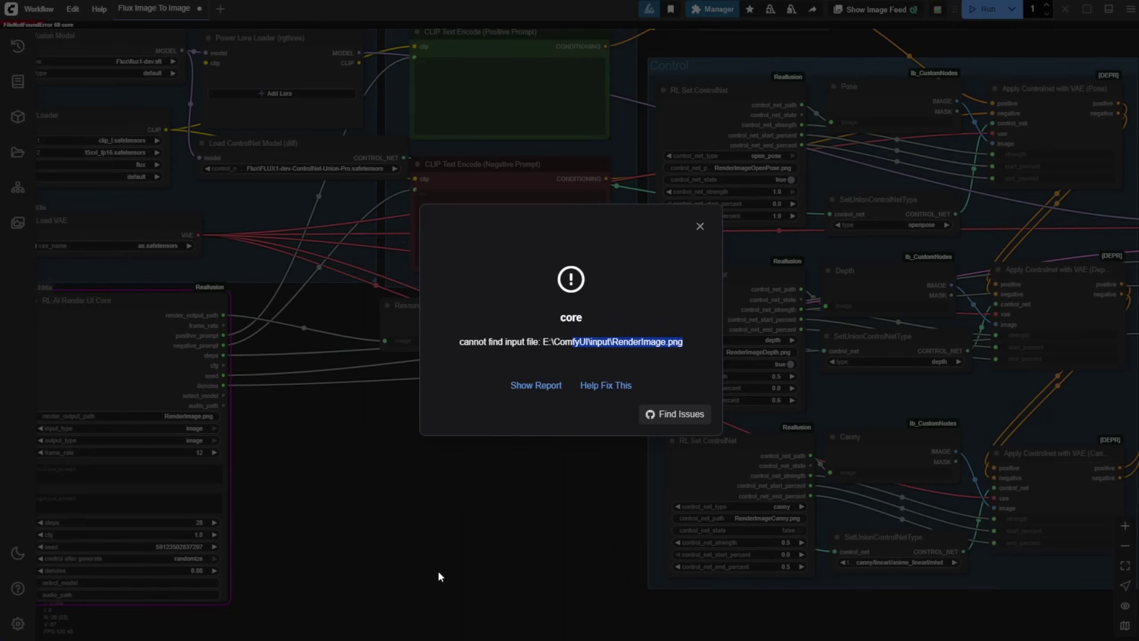
pyautogui.moveTo(618, 342); pyautogui.dragTo(683, 341)
pyautogui.click(537, 458)
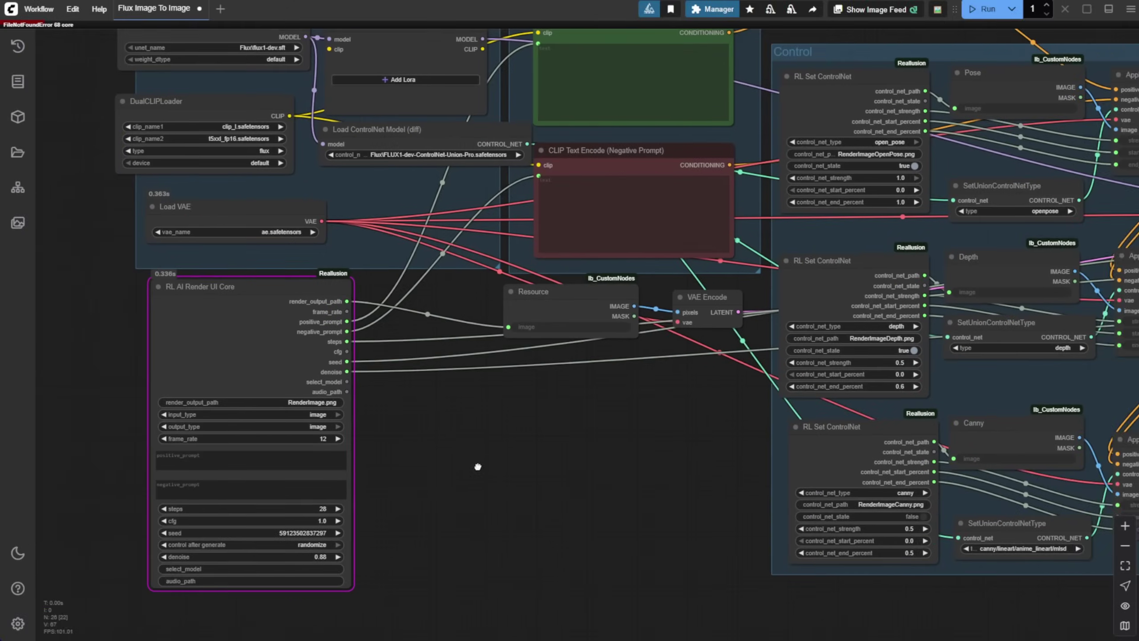
# Step: Export the Flux Image To Image workflow in API format
pyautogui.scroll(8, 317, 411)
pyautogui.scroll(-11, 316, 411)
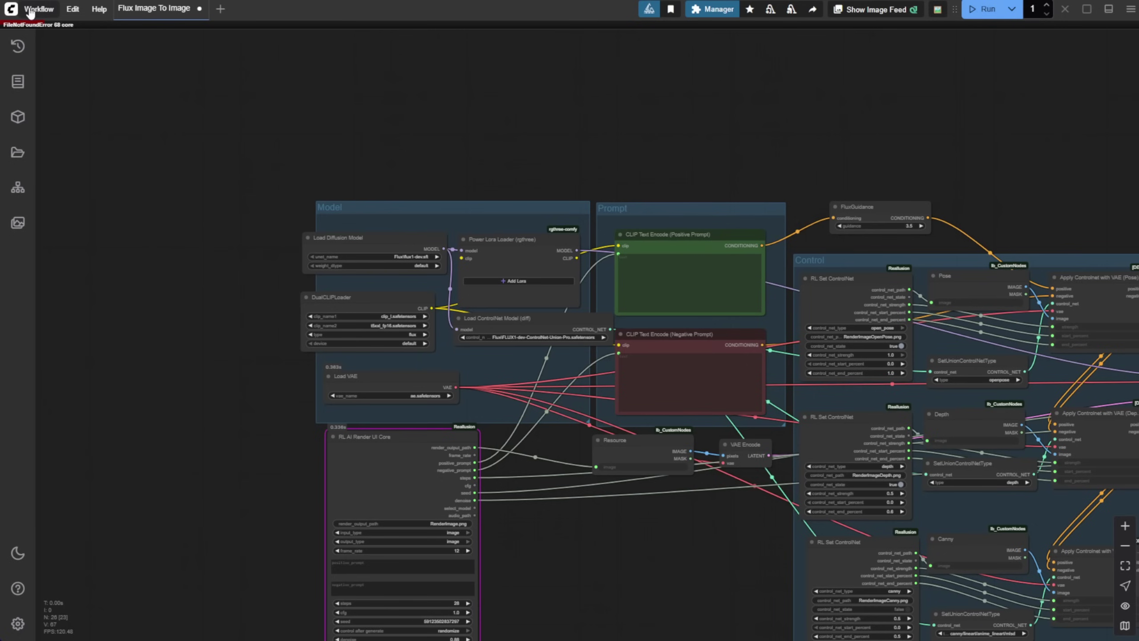
pyautogui.click(38, 9)
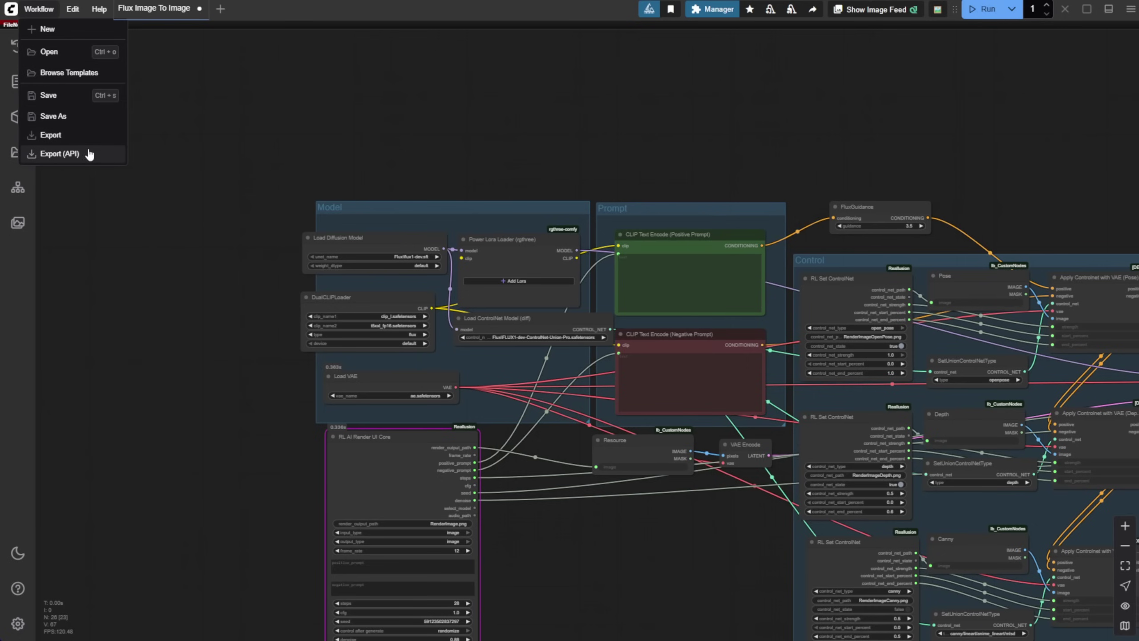
pyautogui.click(74, 153)
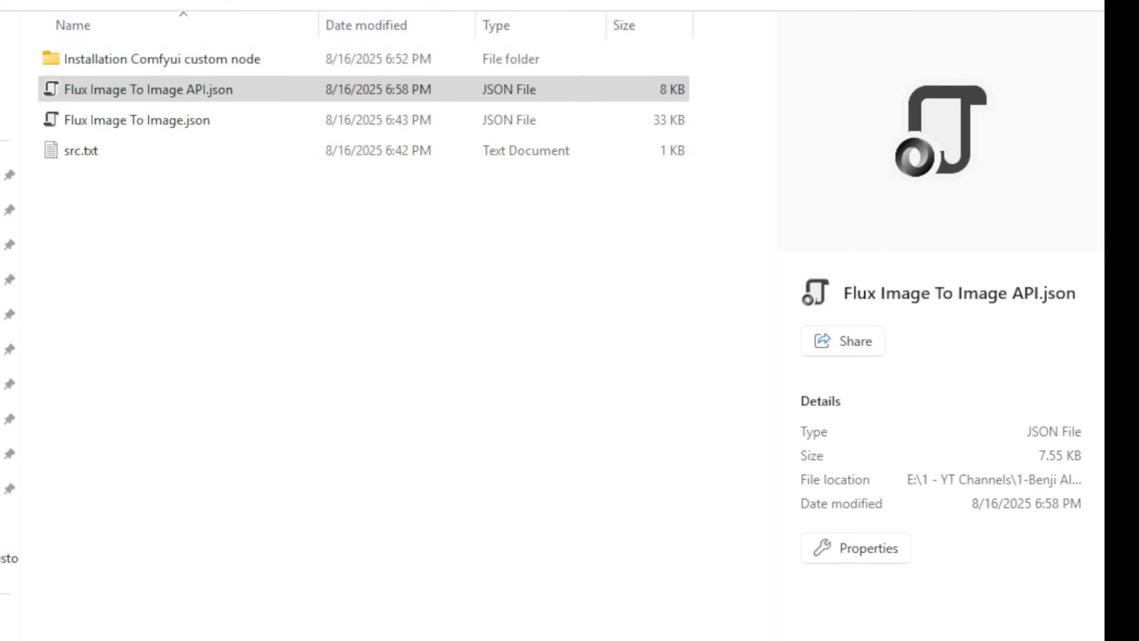
# Step: Switch to File Explorer and select the exported Flux Image To Image API.json file
pyautogui.click(120, 96)
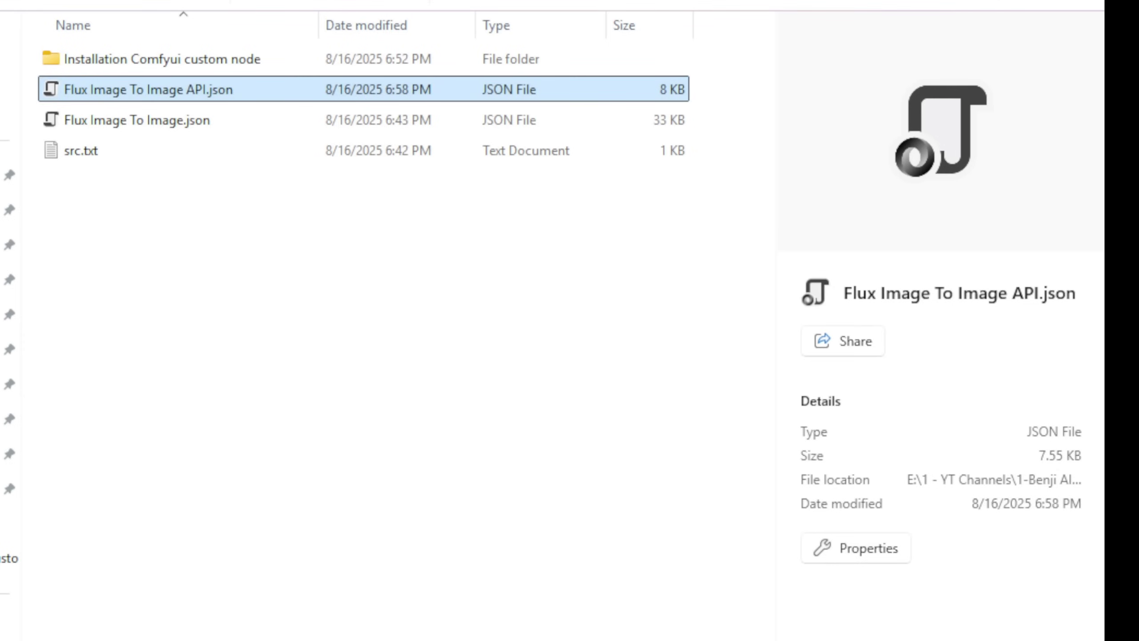
pyautogui.click(183, 112)
pyautogui.click(193, 93)
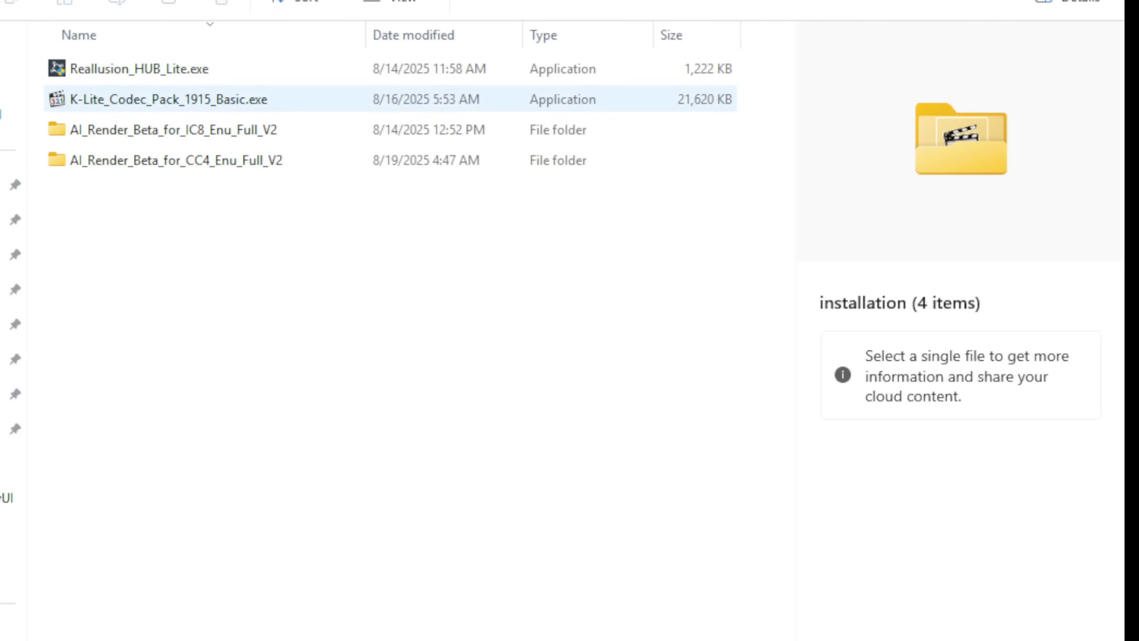
# Step: Review the installation folder's Reallusion_HUB_Lite.exe and the AI Render Beta folders for IC8 and CC4
pyautogui.click(75, 73)
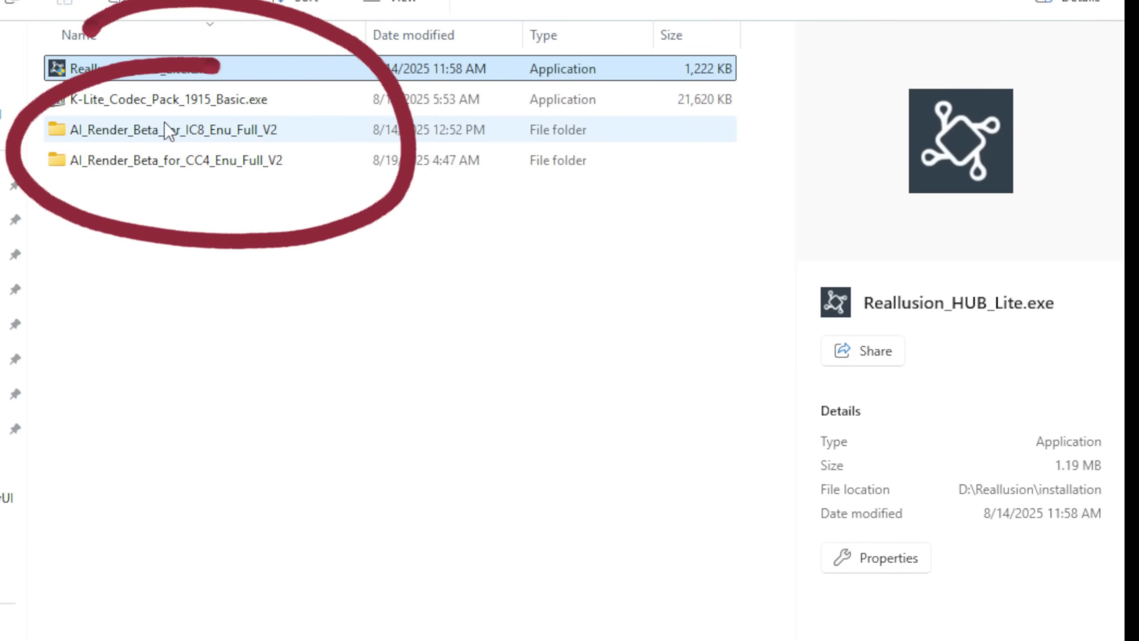
pyautogui.click(169, 144)
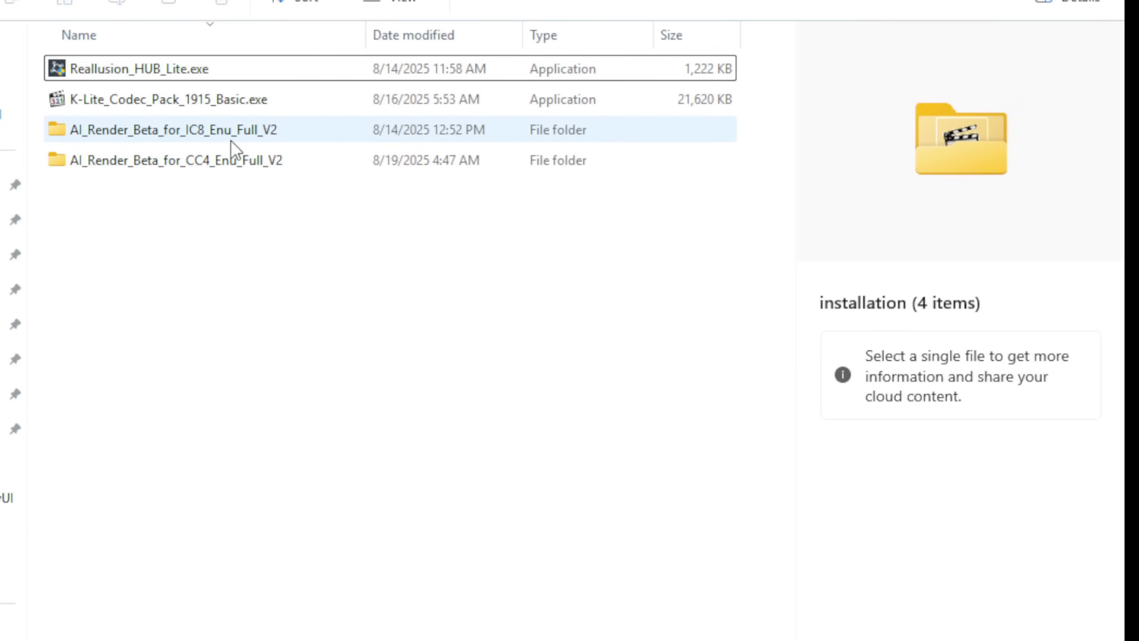
pyautogui.click(231, 140)
pyautogui.click(228, 162)
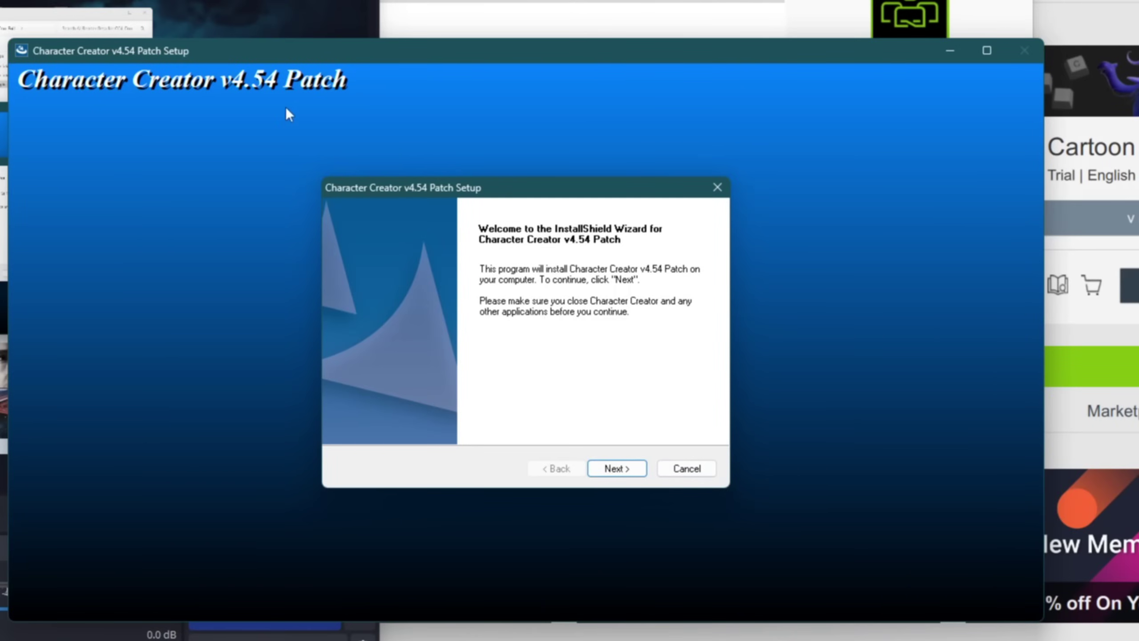
# Step: Install the Character Creator v4.54 patch with its setup wizard and close the completion notice
pyautogui.click(615, 469)
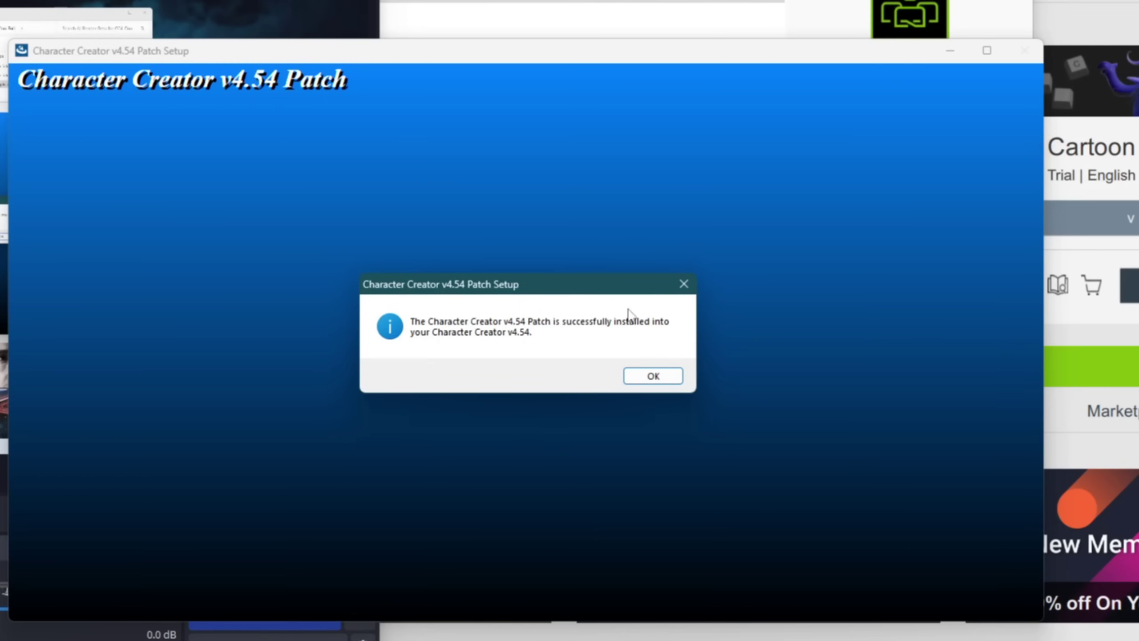
pyautogui.click(653, 378)
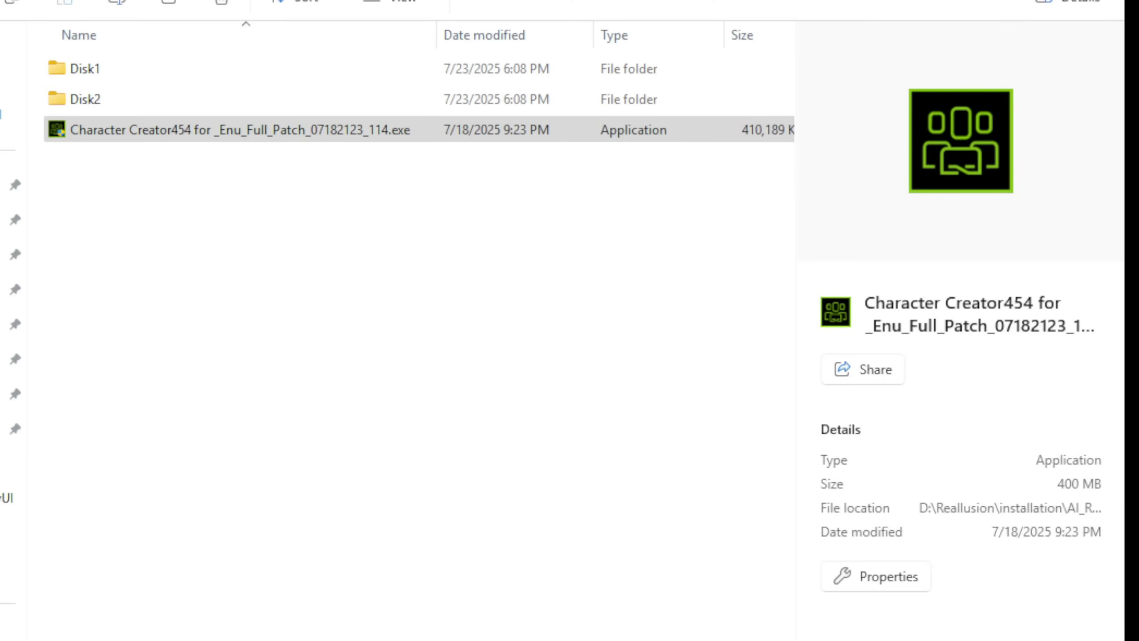
# Step: Open the Disk1 folder beside the Character Creator patch and locate the setup.exe installer
pyautogui.click(240, 130)
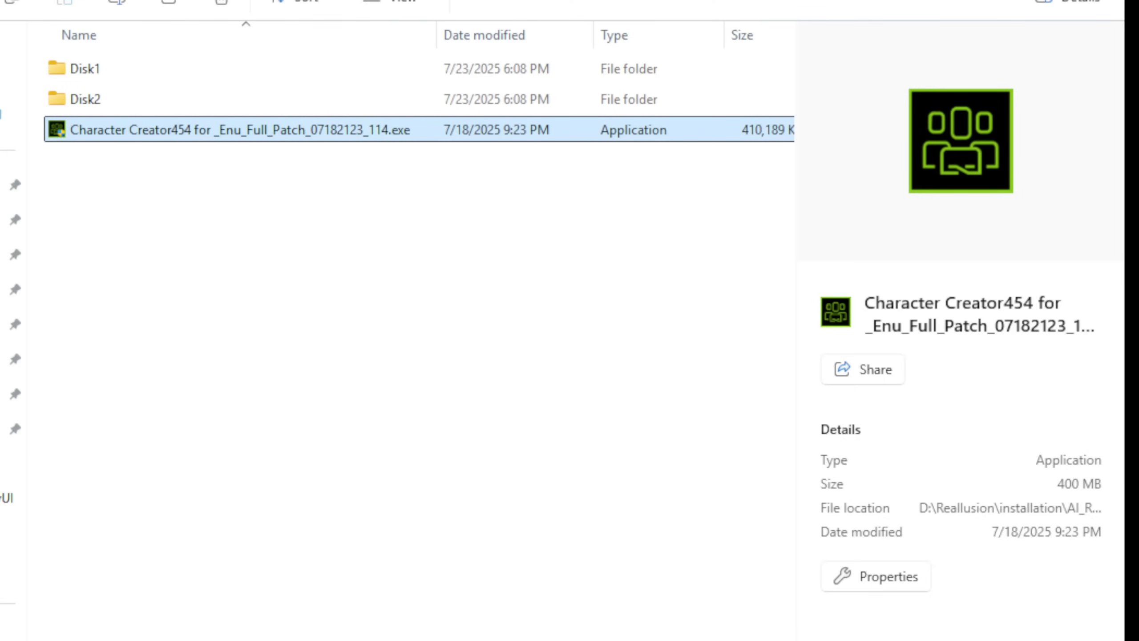
pyautogui.click(109, 66)
pyautogui.doubleClick(109, 67)
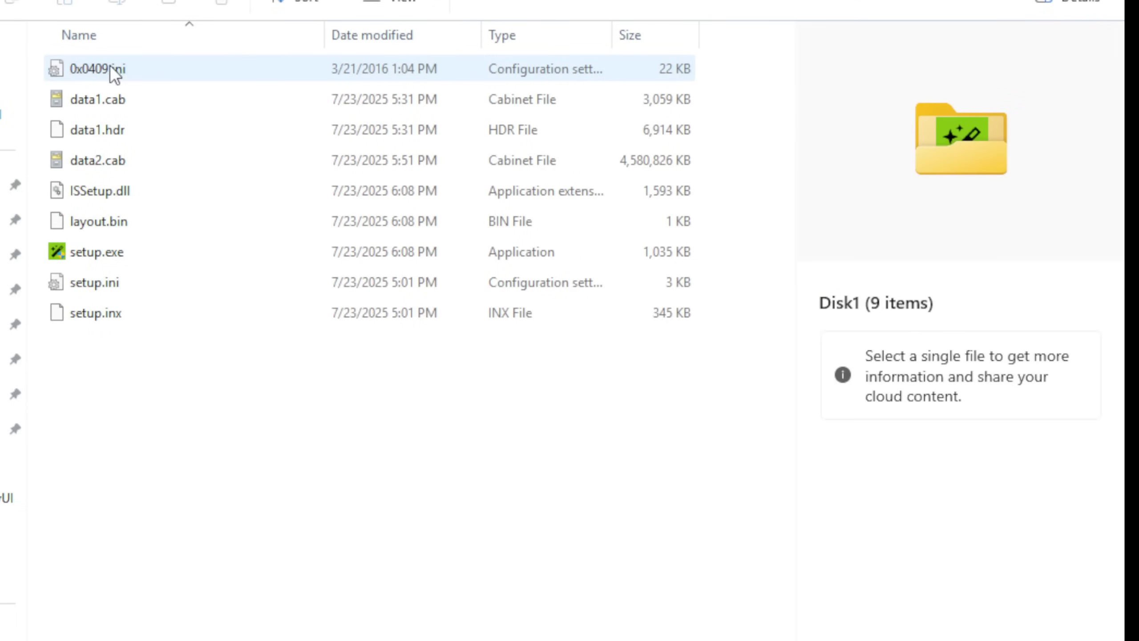
pyautogui.click(81, 252)
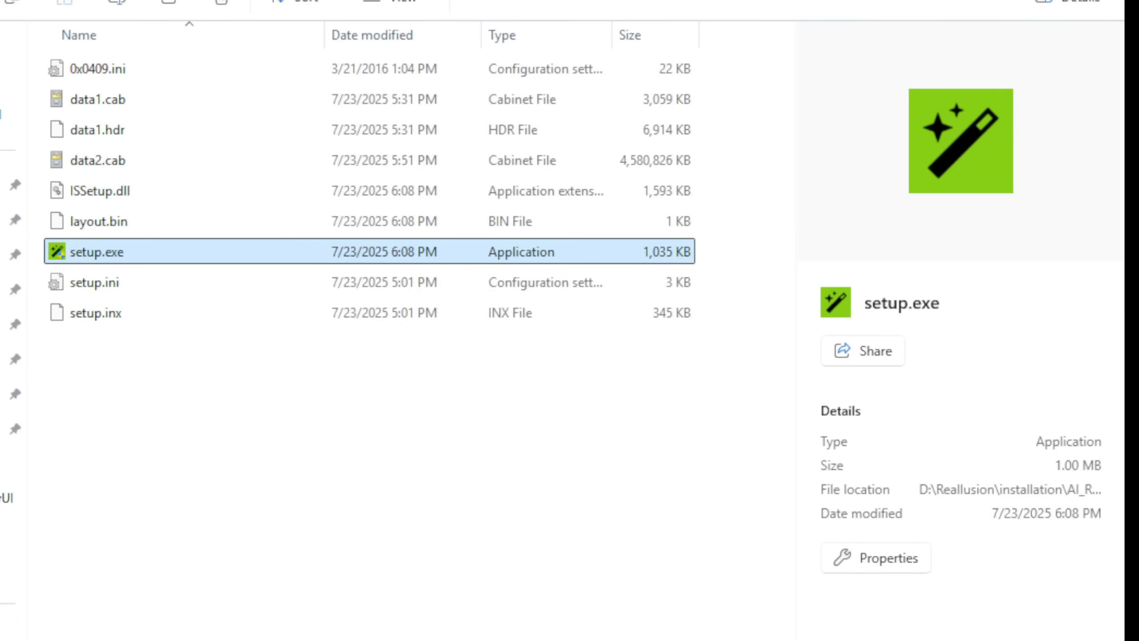
pyautogui.click(98, 160)
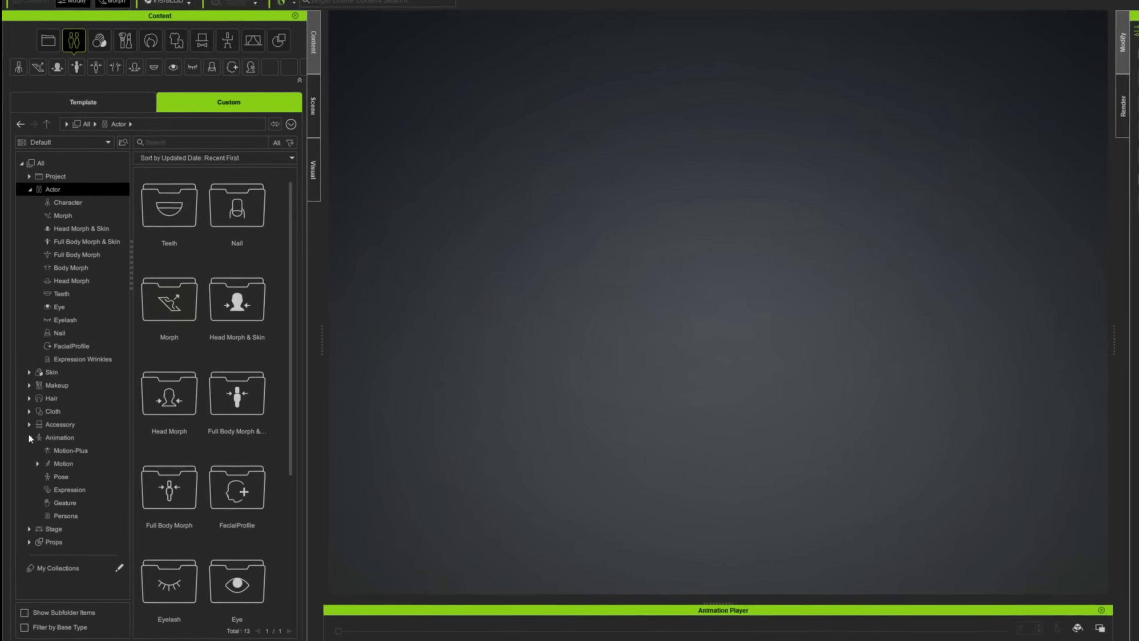
# Step: Switch to Character Creator, collapse the Animation category and browse the template characters down to the Creature folder
pyautogui.click(23, 431)
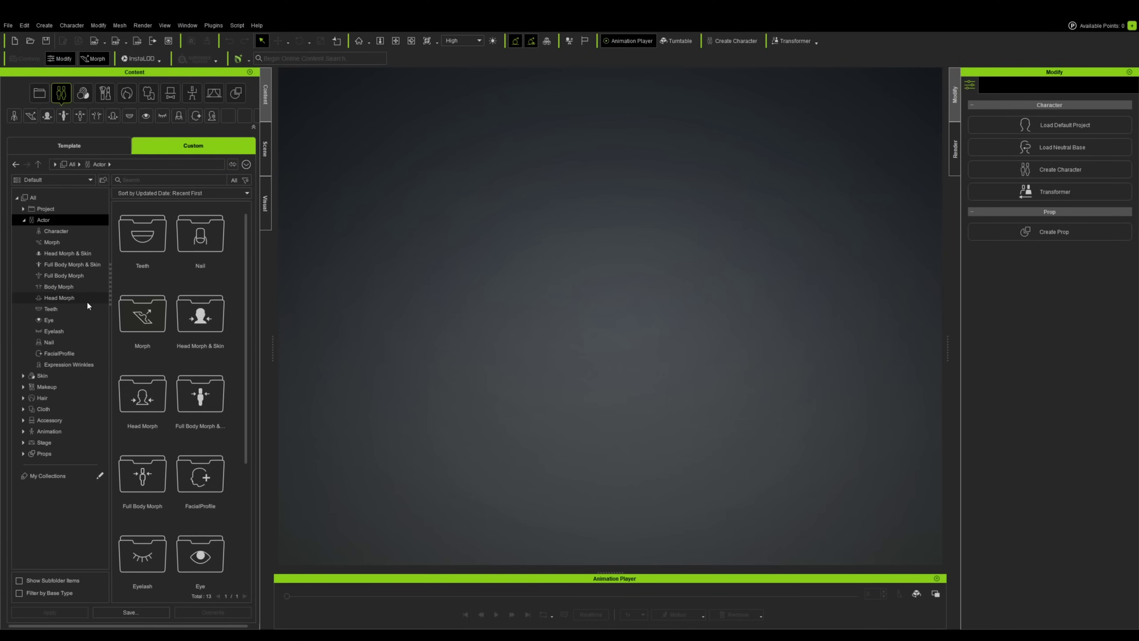
pyautogui.click(97, 231)
pyautogui.scroll(-3, 195, 358)
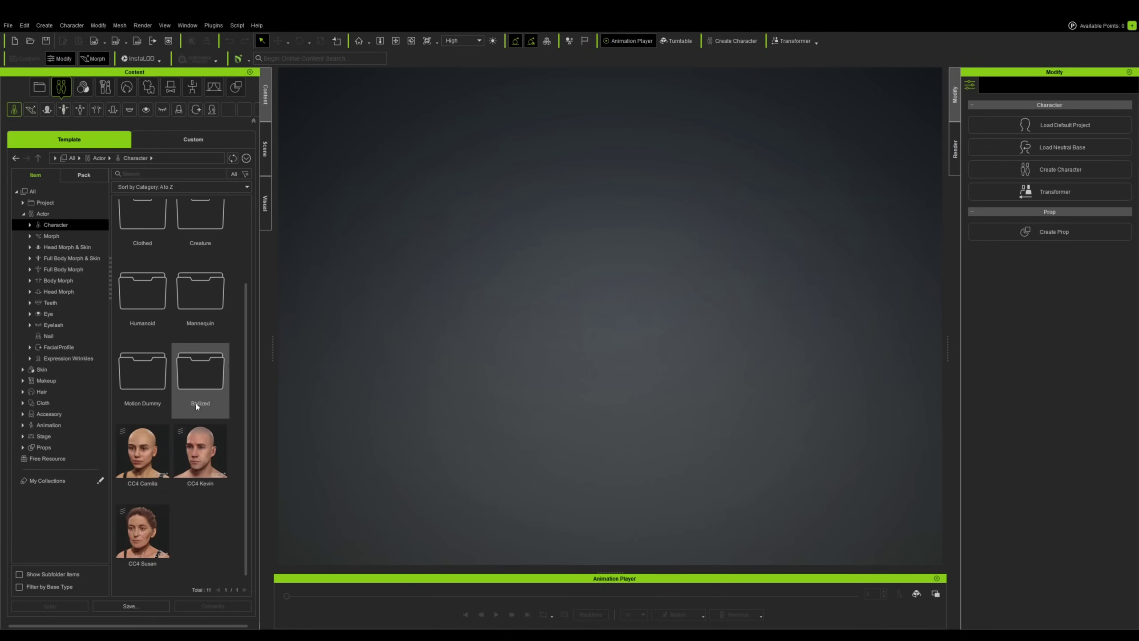
pyautogui.scroll(2, 196, 403)
pyautogui.doubleClick(197, 288)
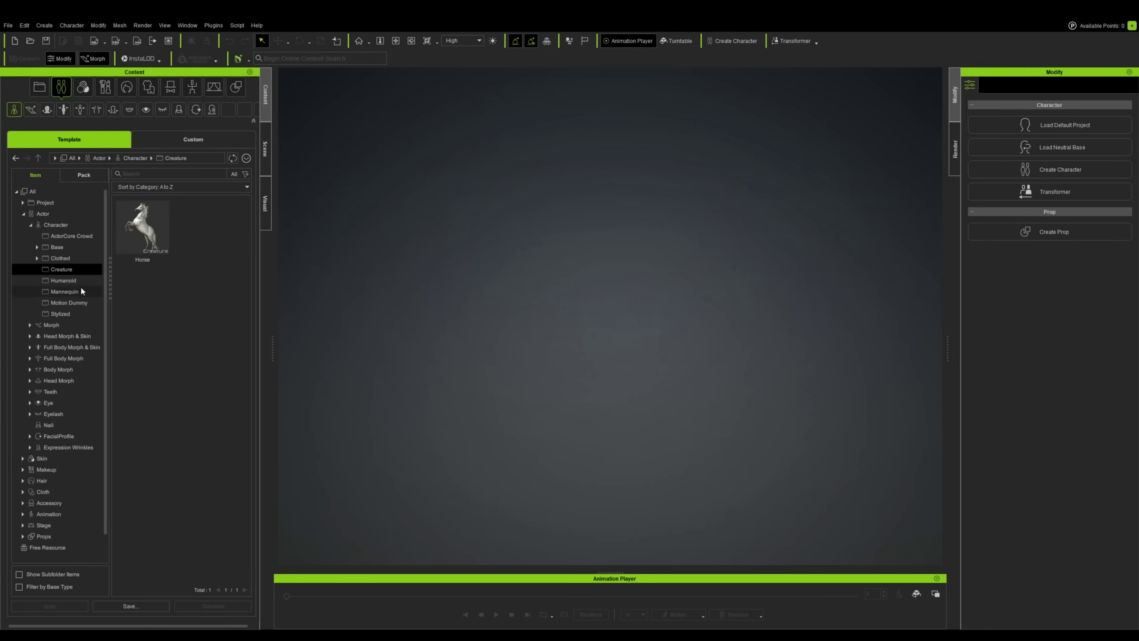
# Step: Add the TRex character from the Humanoid templates to the scene
pyautogui.click(67, 279)
pyautogui.click(205, 254)
pyautogui.moveTo(199, 236); pyautogui.dragTo(504, 357)
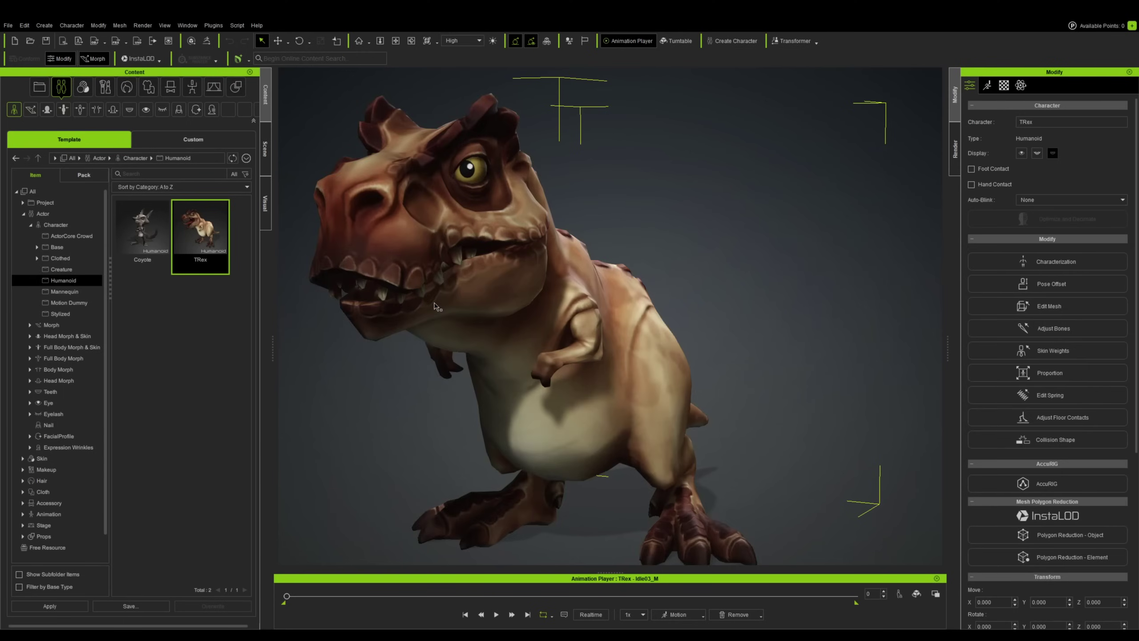
# Step: Inspect the TRex character from the front, sides and back
pyautogui.scroll(-2, 431, 323)
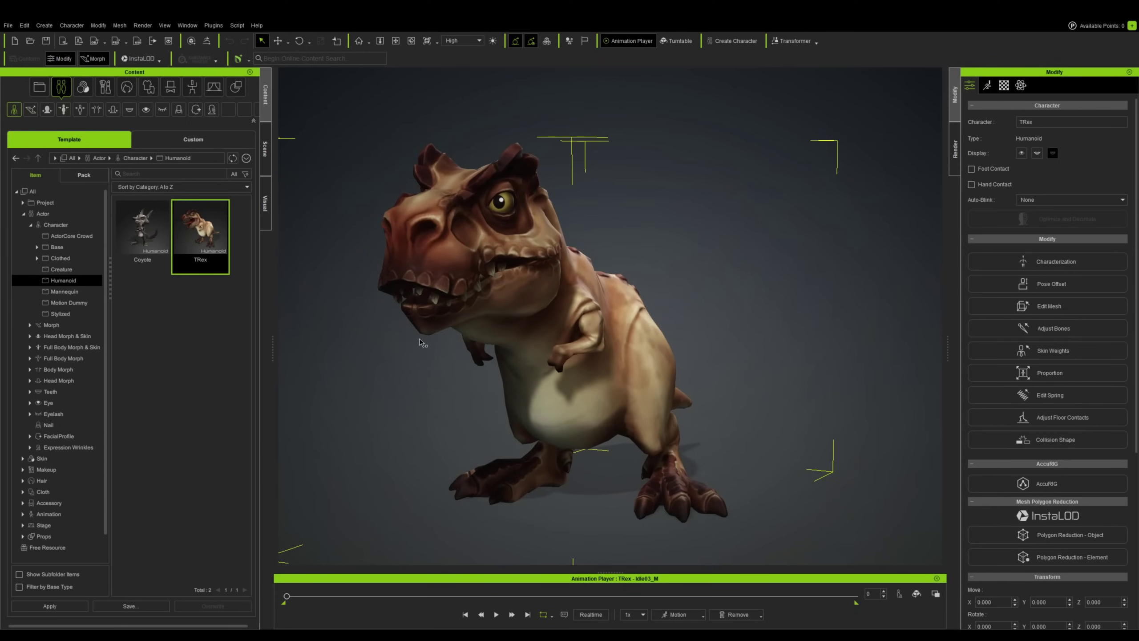
pyautogui.keyDown('alt'); pyautogui.moveTo(424, 343); pyautogui.dragTo(471, 232, button='right'); pyautogui.keyUp('alt')
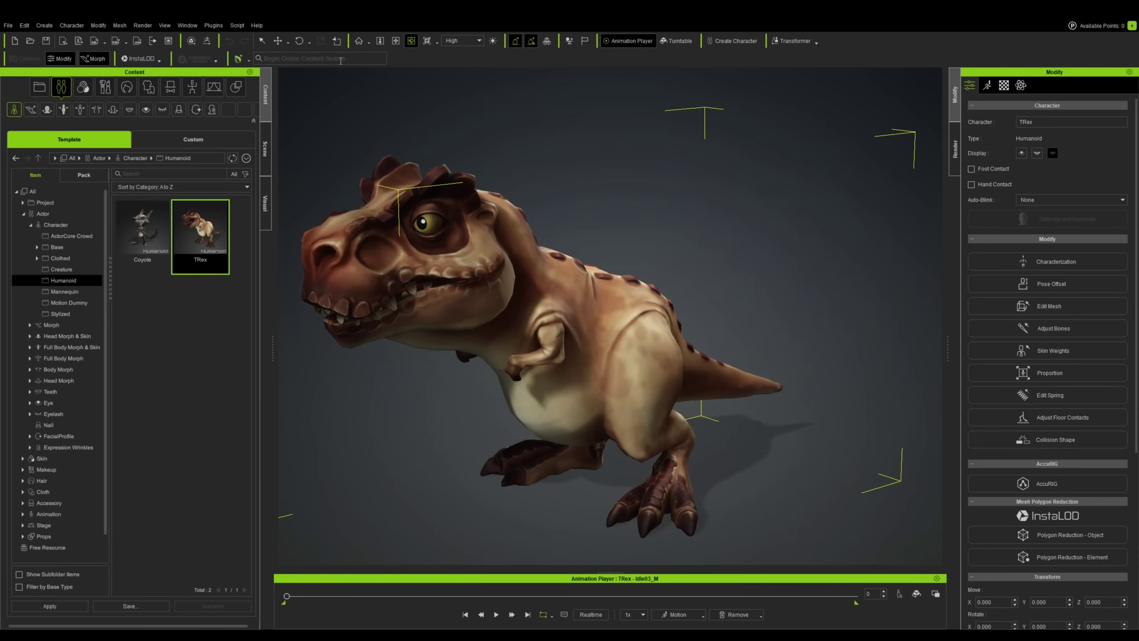
pyautogui.moveTo(381, 54); pyautogui.dragTo(648, 299, button='right')
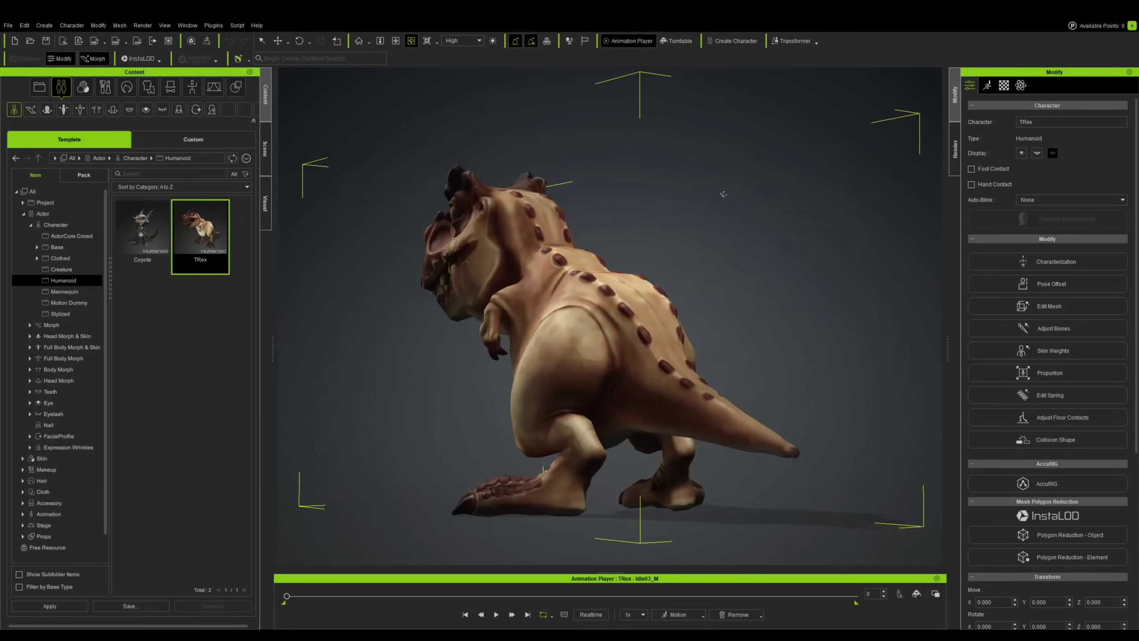
pyautogui.moveTo(724, 194)
pyautogui.mouseDown()
pyautogui.moveTo(603, 197)
pyautogui.moveTo(502, 231)
pyautogui.moveTo(734, 284)
pyautogui.moveTo(735, 206)
pyautogui.mouseUp()
pyautogui.moveTo(602, 308); pyautogui.dragTo(738, 297)
pyautogui.moveTo(404, 332); pyautogui.dragTo(525, 376)
pyautogui.moveTo(440, 361); pyautogui.dragTo(703, 374)
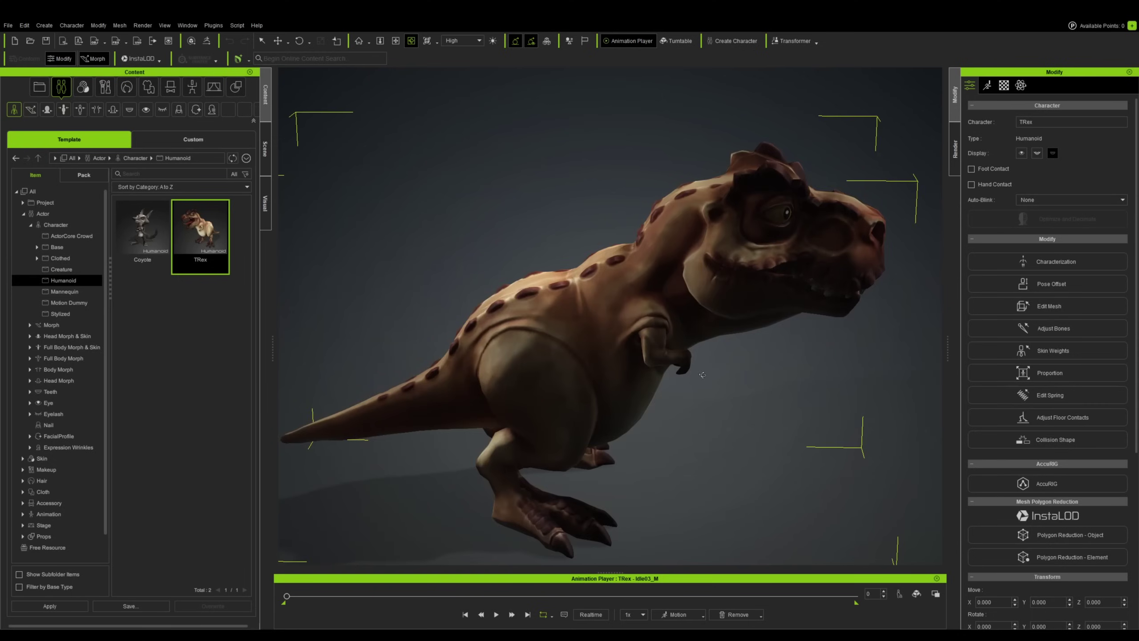
pyautogui.moveTo(702, 375); pyautogui.dragTo(773, 348, button='right')
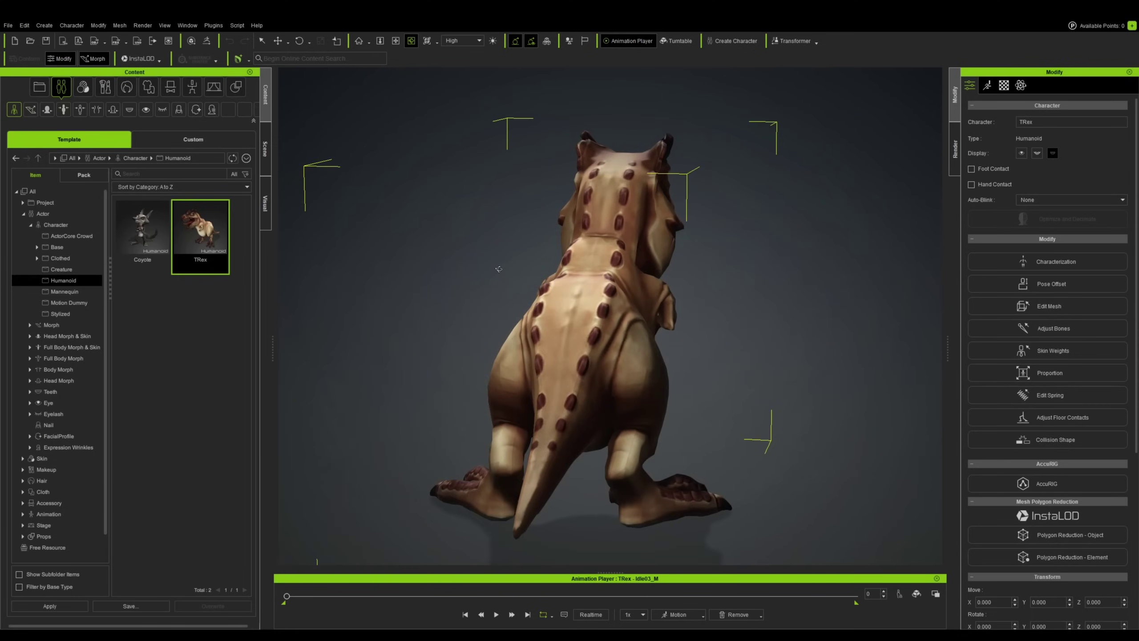
pyautogui.moveTo(485, 274); pyautogui.dragTo(678, 280, button='right')
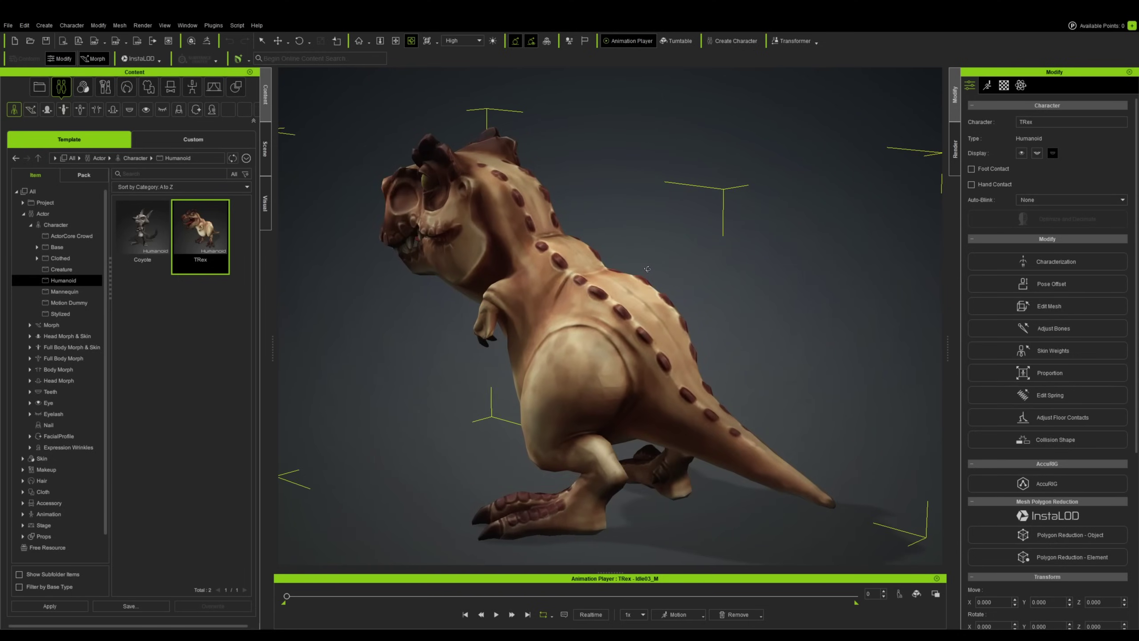
# Step: Show the Mannequin templates and delete the TRex character from the scene
pyautogui.click(64, 291)
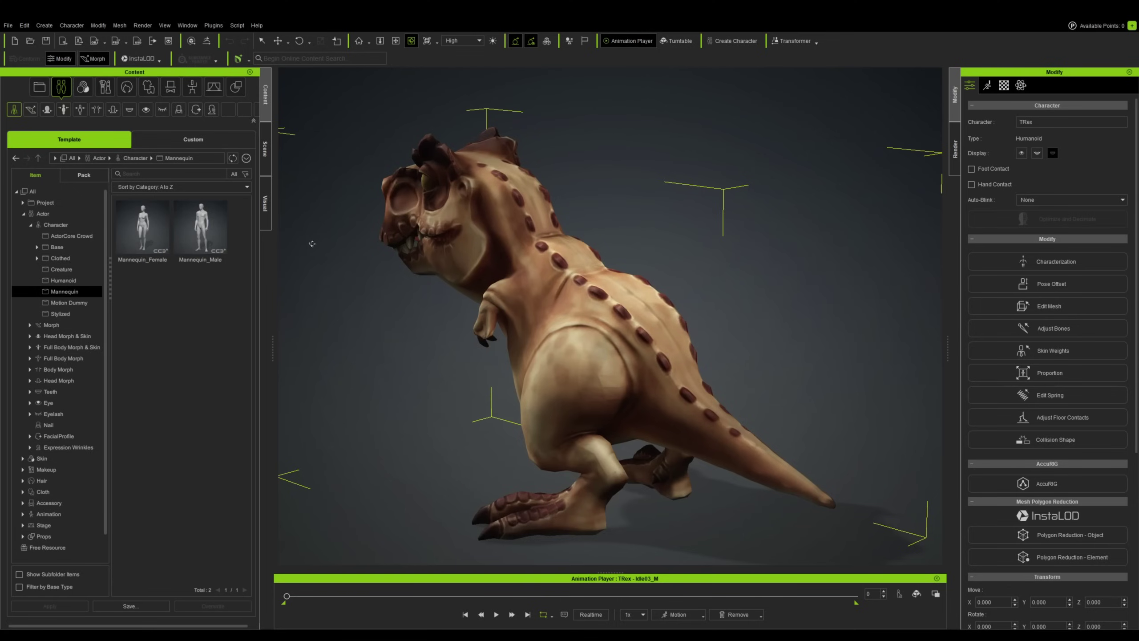
pyautogui.press('d')
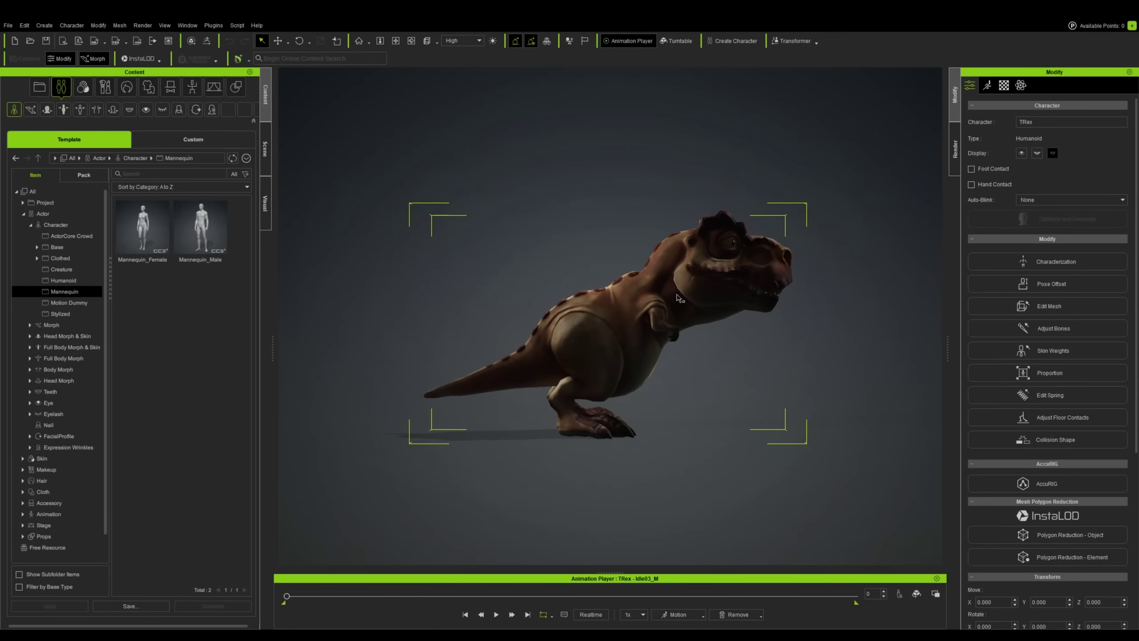
pyautogui.press('Delete')
# Step: Add the CC4 Kevin character from the Clothed templates to the scene
pyautogui.click(62, 258)
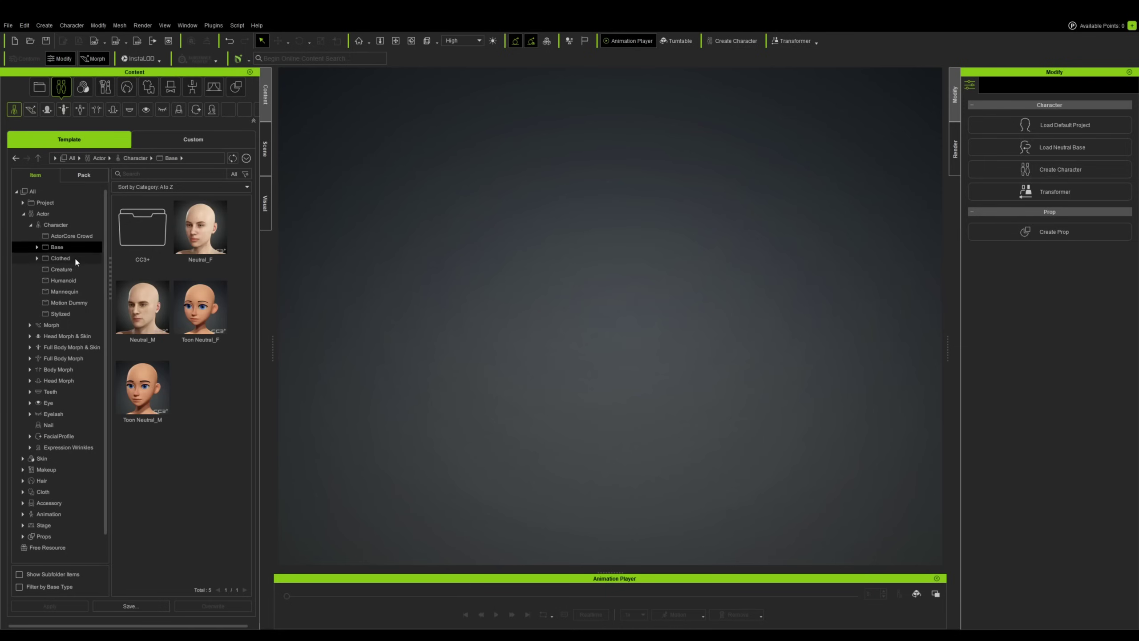
pyautogui.click(208, 304)
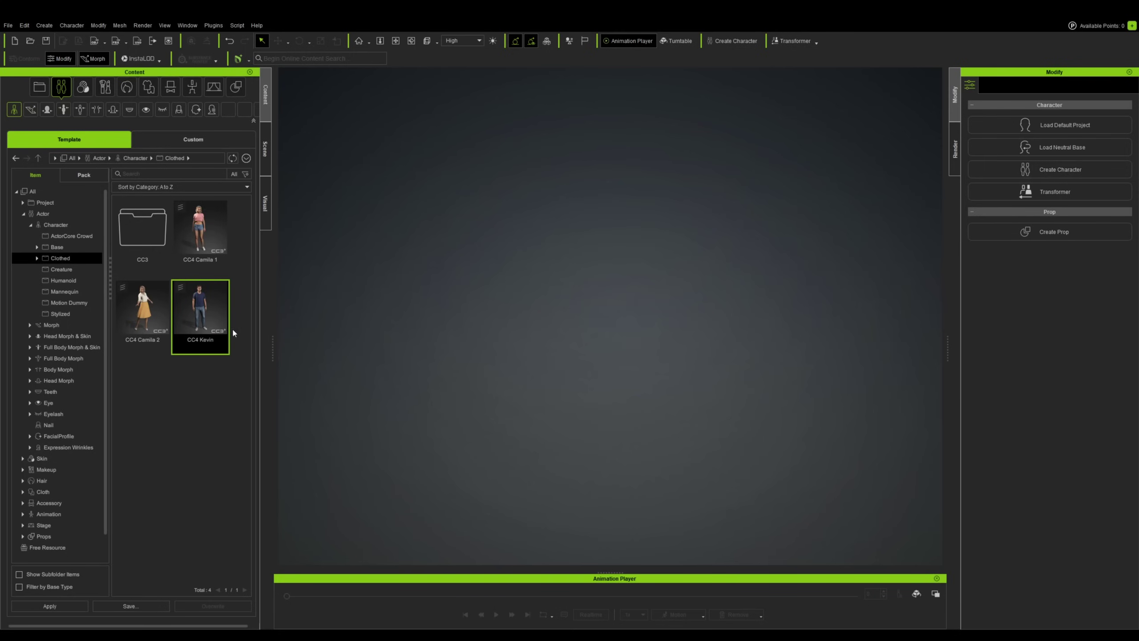
pyautogui.moveTo(233, 333); pyautogui.dragTo(575, 430)
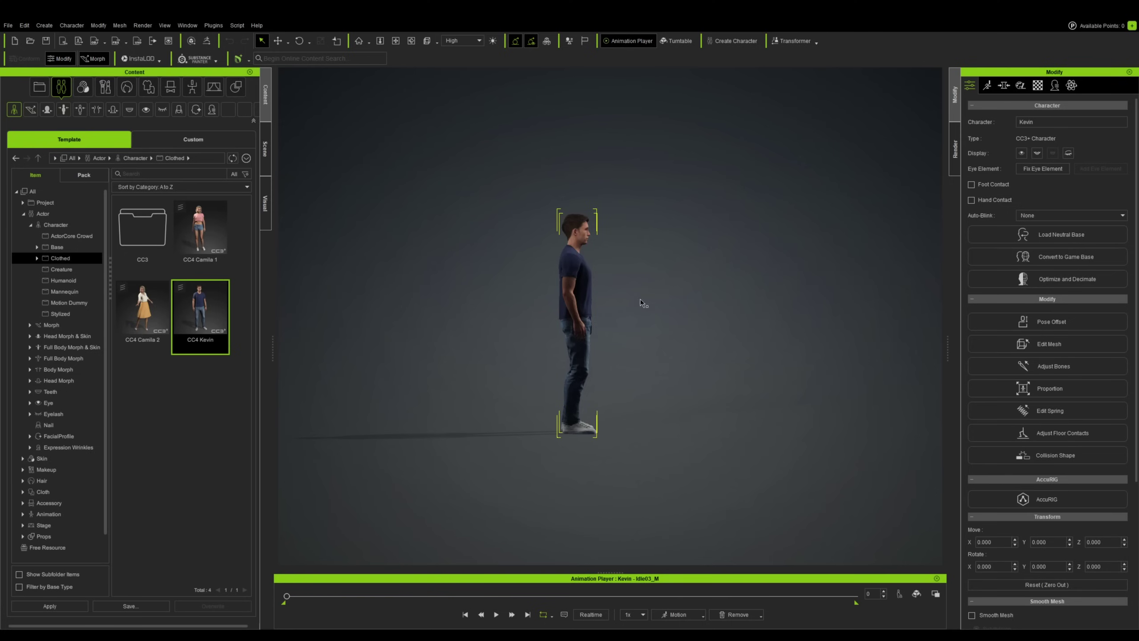
pyautogui.scroll(5, 602, 329)
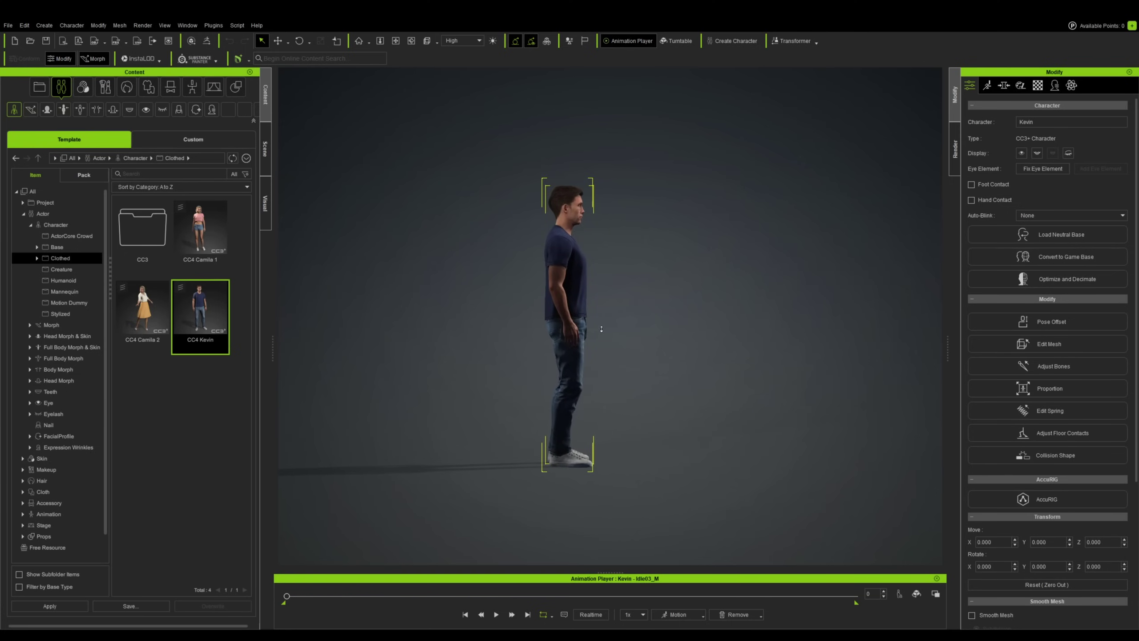
pyautogui.moveTo(602, 294); pyautogui.dragTo(551, 298, button='right')
pyautogui.scroll(5, 567, 282)
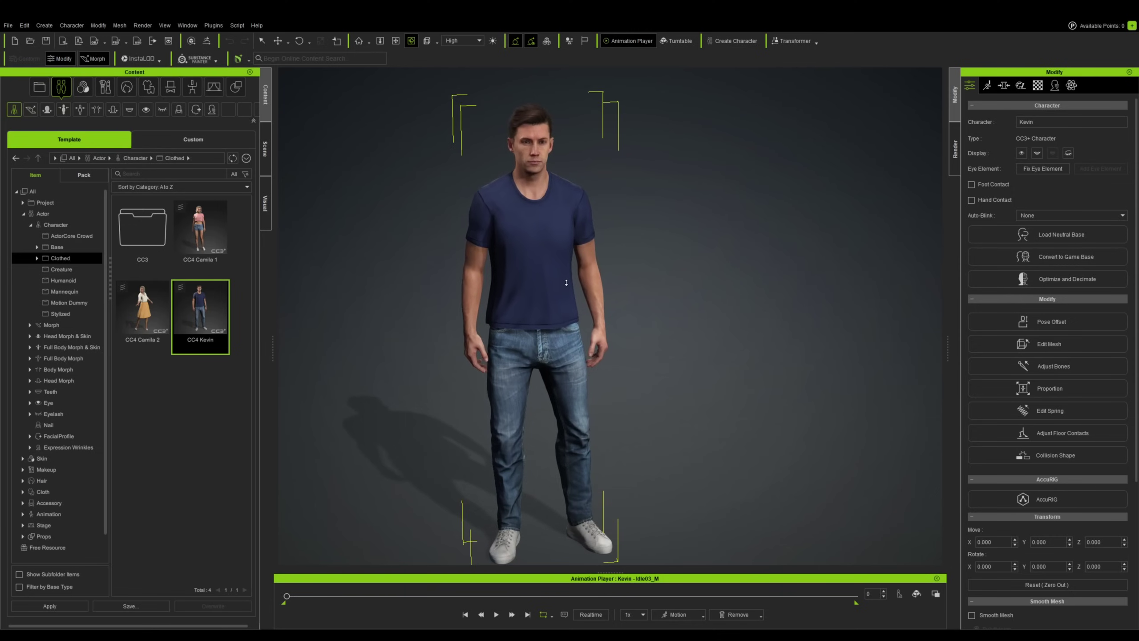
# Step: Inspect the Kevin character's face and clothing up close, then view him from the side and front
pyautogui.scroll(2, 567, 283)
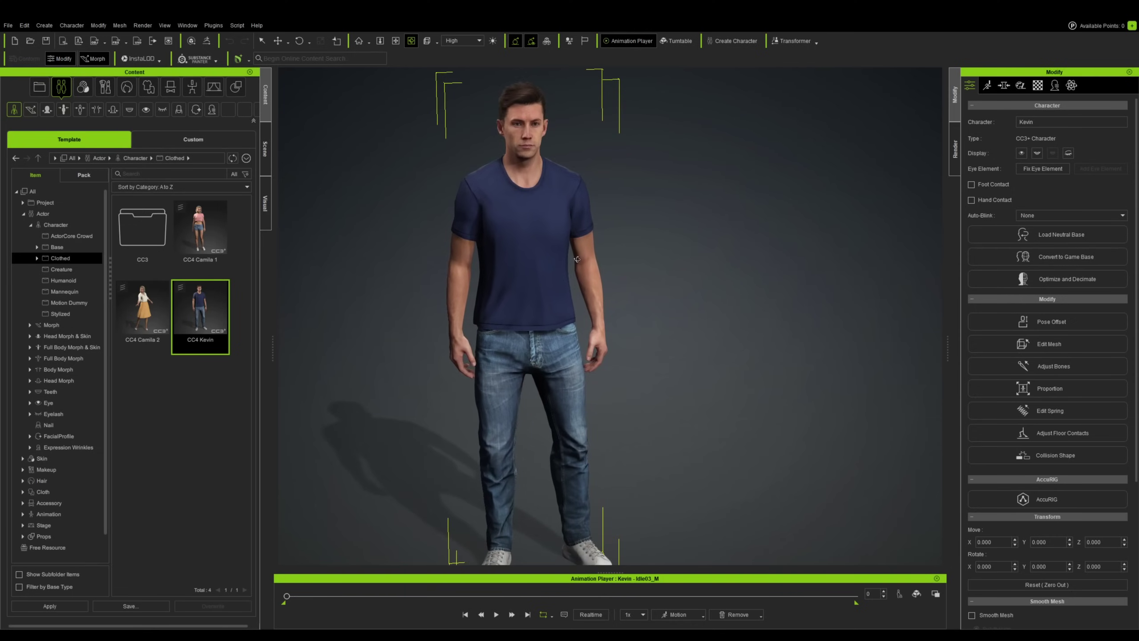
pyautogui.click(585, 263)
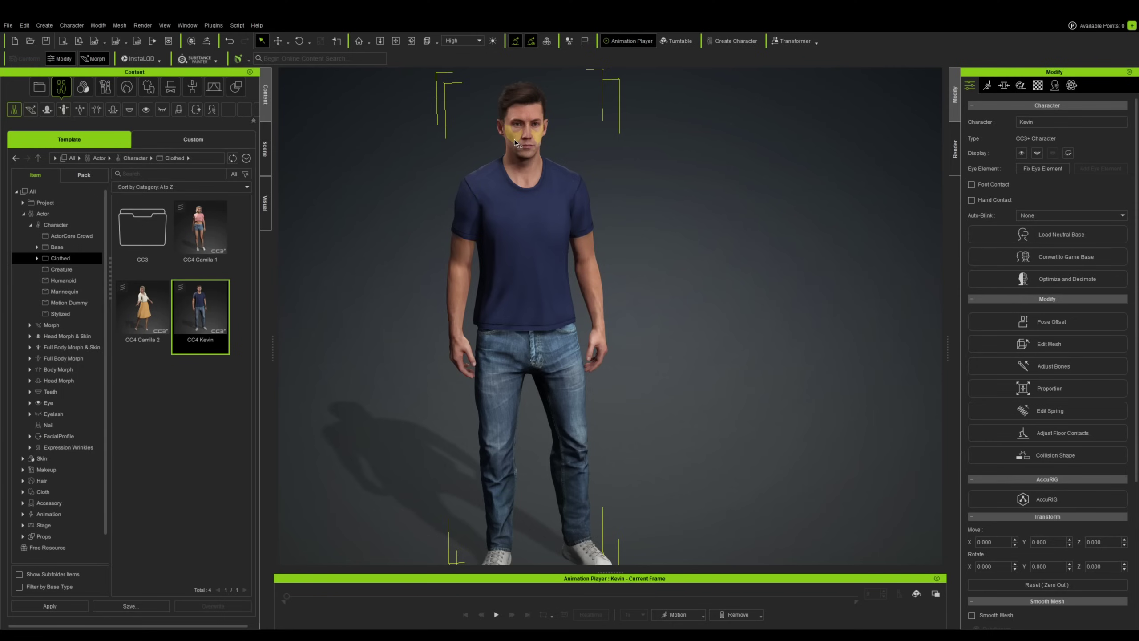
pyautogui.scroll(2, 514, 143)
pyautogui.click(561, 119)
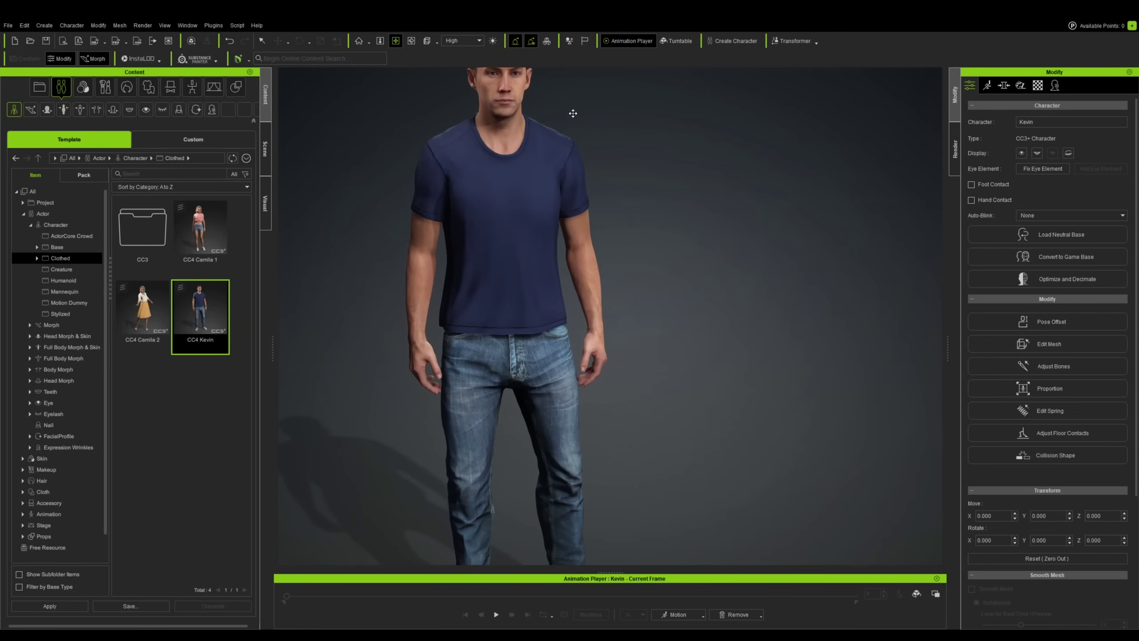
pyautogui.scroll(3, 573, 113)
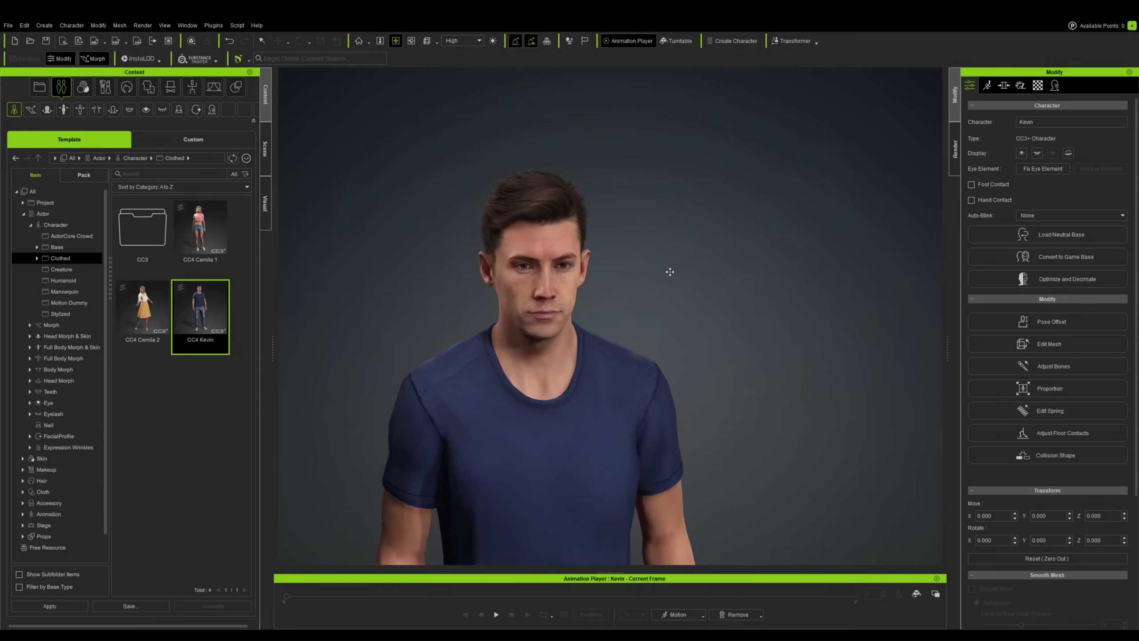
pyautogui.press('s')
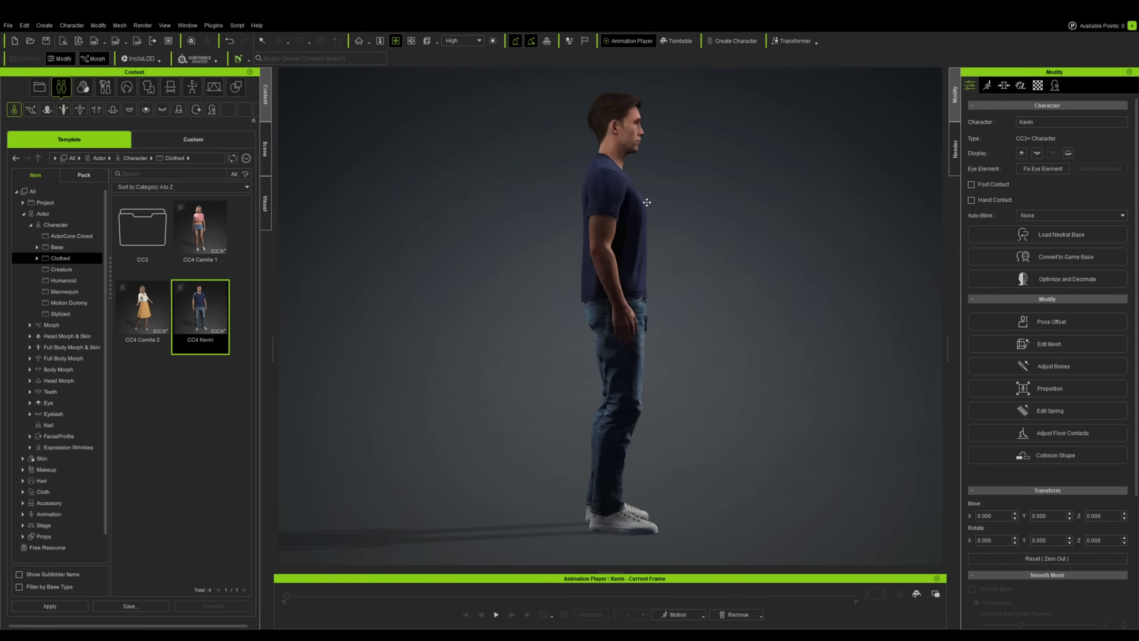
pyautogui.press('f')
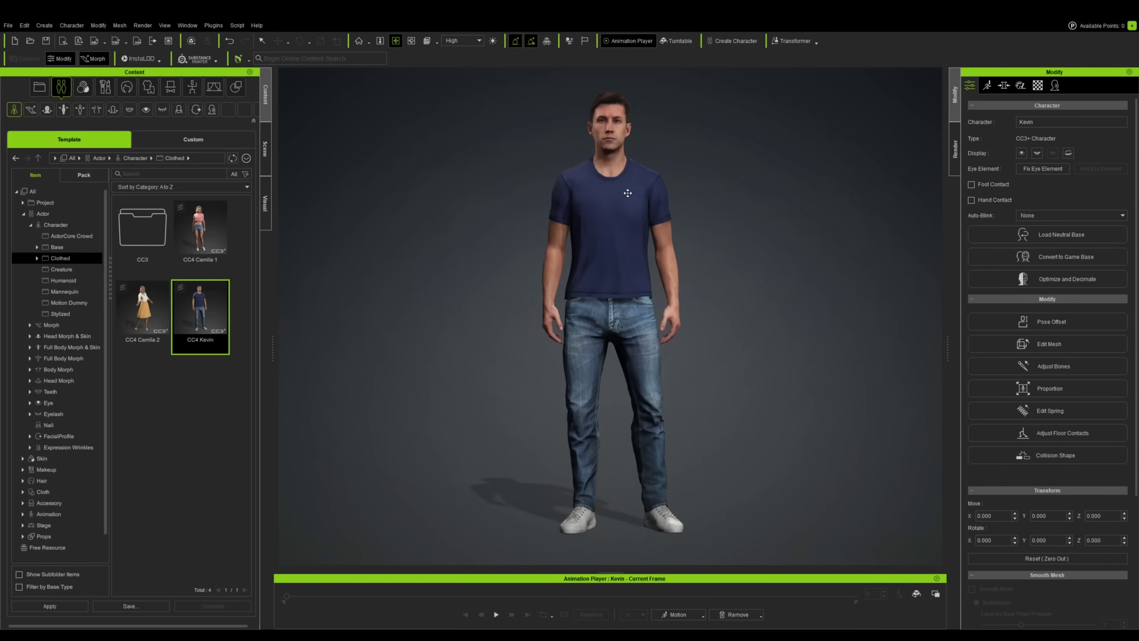
pyautogui.scroll(2, 628, 150)
pyautogui.moveTo(681, 117); pyautogui.dragTo(656, 232)
pyautogui.scroll(4, 655, 232)
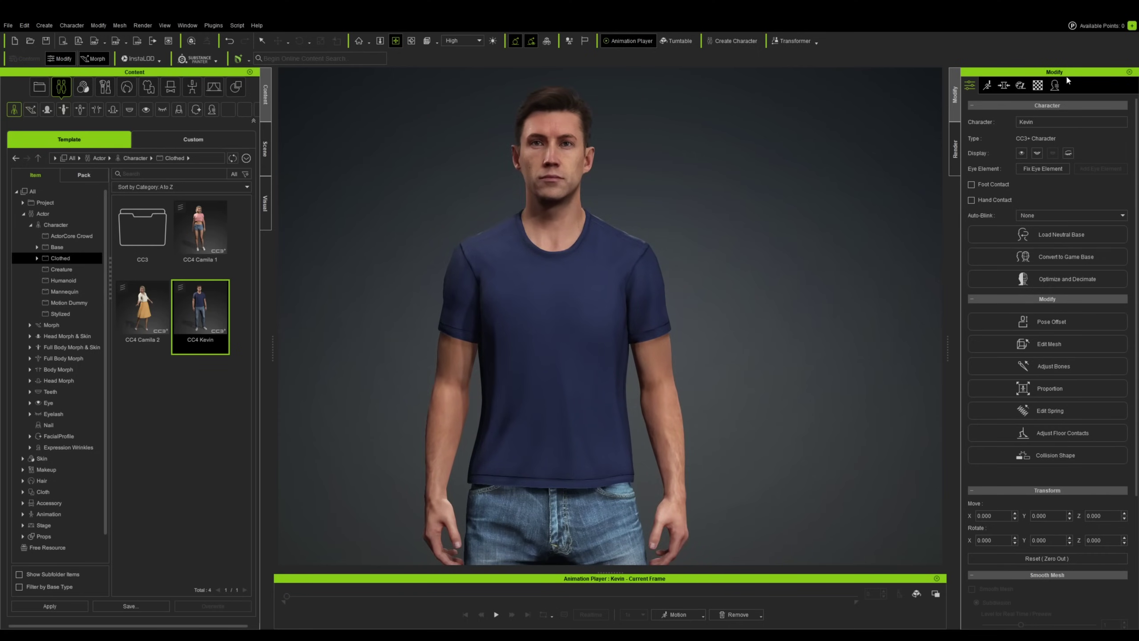
# Step: Browse from the Expression Wrinkles templates to the custom External Motion animations
pyautogui.click(71, 447)
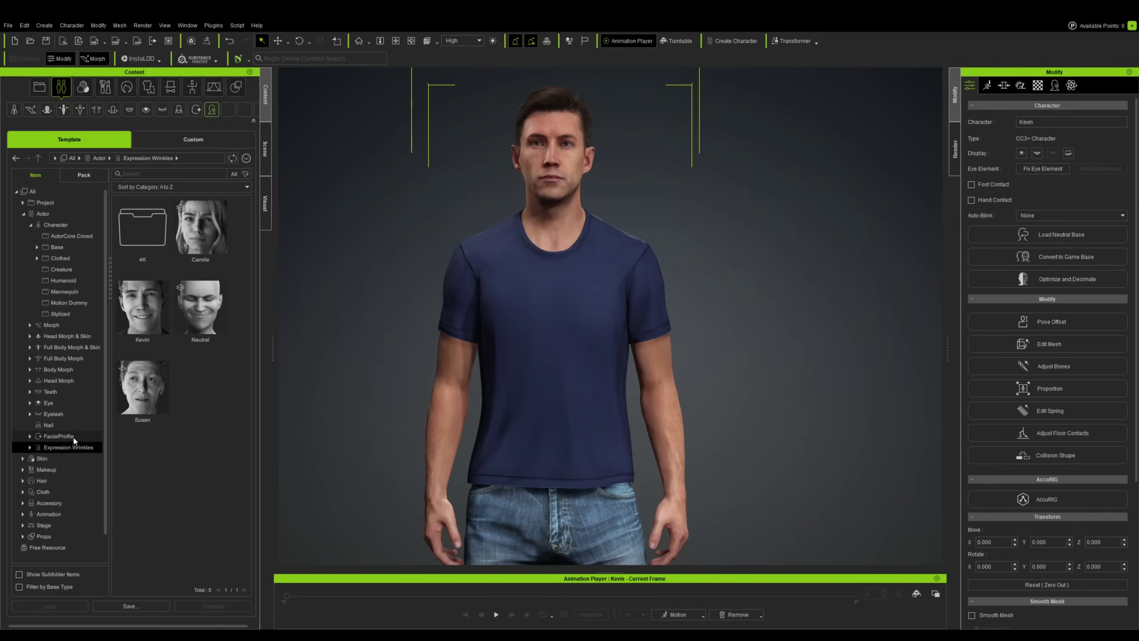
pyautogui.click(49, 515)
pyautogui.scroll(-1, 45, 510)
pyautogui.click(23, 493)
pyautogui.scroll(-3, 22, 493)
pyautogui.click(192, 139)
pyautogui.click(32, 447)
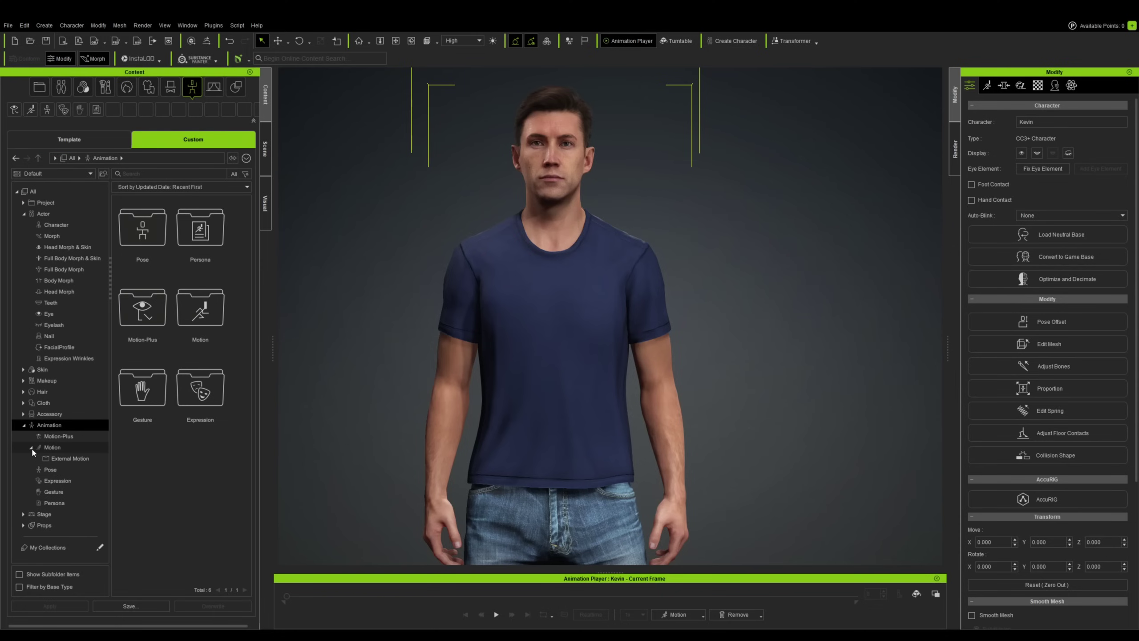
pyautogui.click(67, 458)
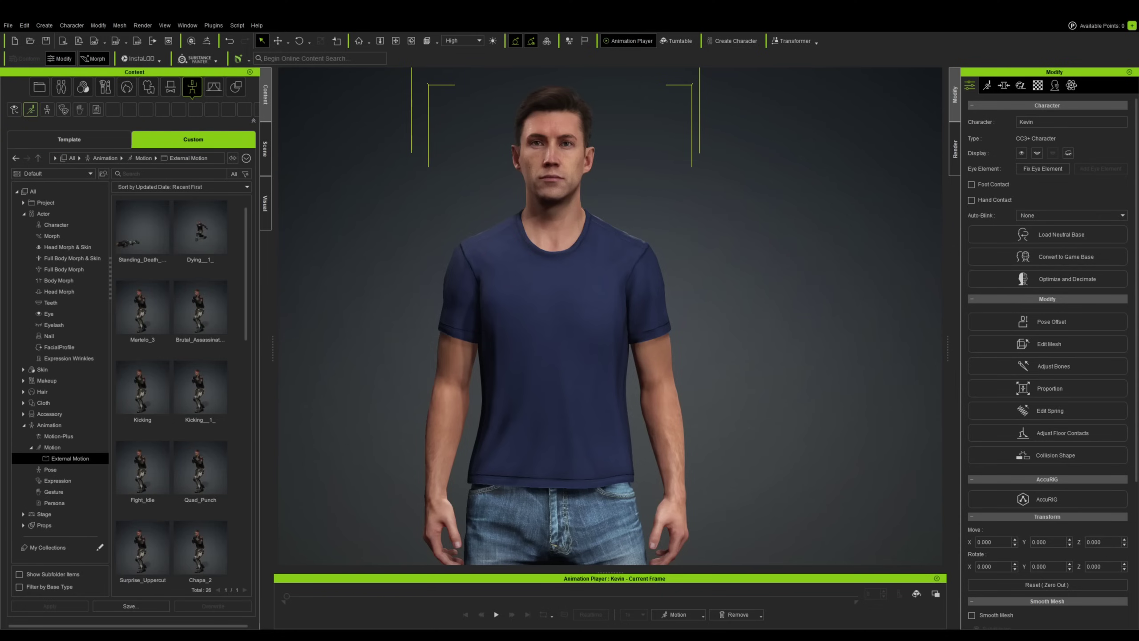
# Step: Apply the Dying__1_ motion to the Kevin character and preview its playback
pyautogui.click(196, 231)
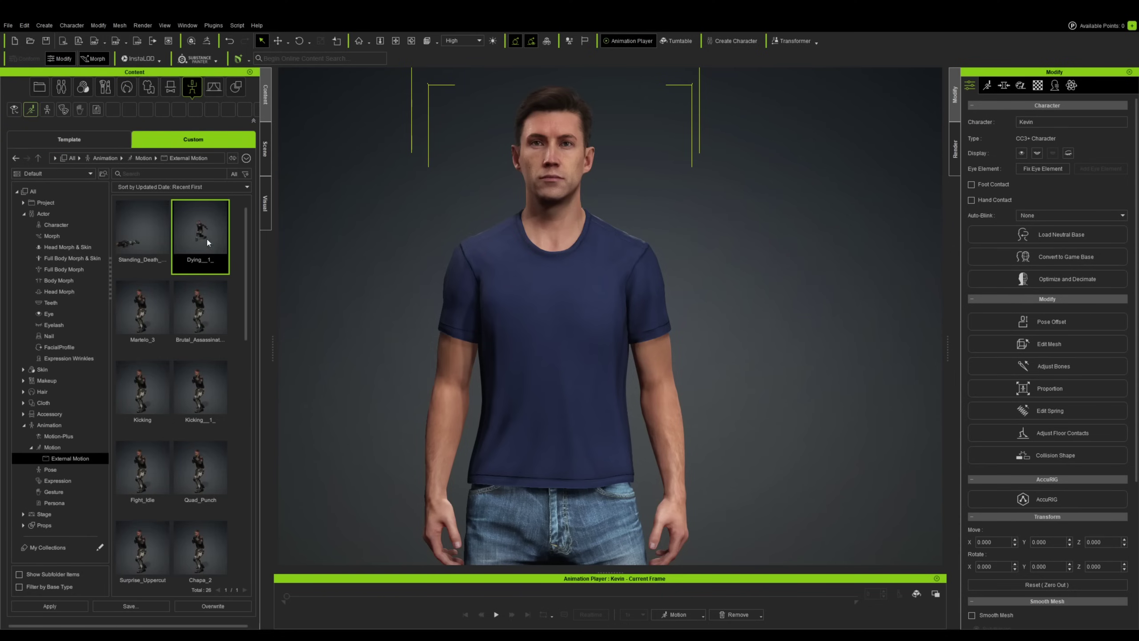
pyautogui.moveTo(525, 353); pyautogui.dragTo(557, 320)
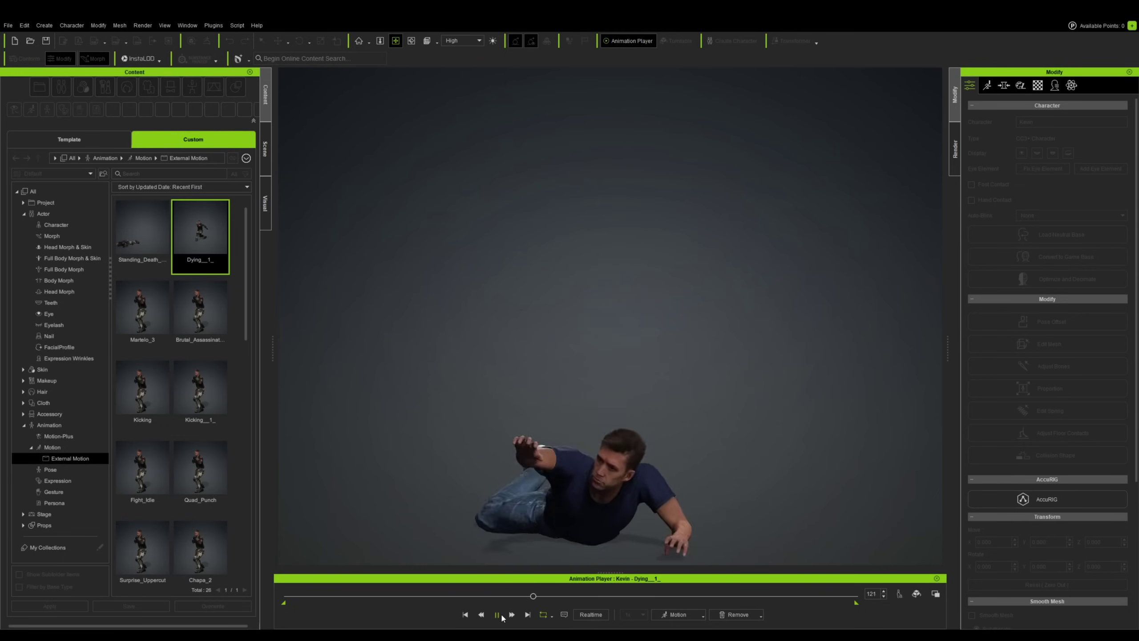
pyautogui.click(497, 615)
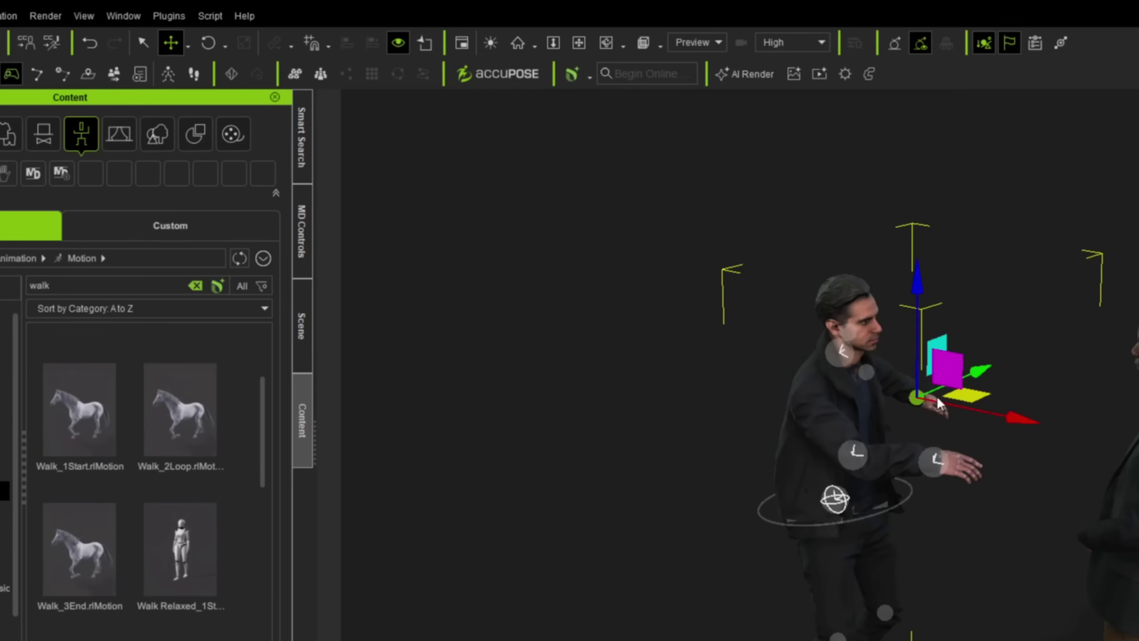
# Step: Switch to iClone and raise the hand of the Party_M_0001 character at frame 20
pyautogui.moveTo(658, 240); pyautogui.dragTo(660, 253)
pyautogui.moveTo(984, 418); pyautogui.dragTo(952, 394)
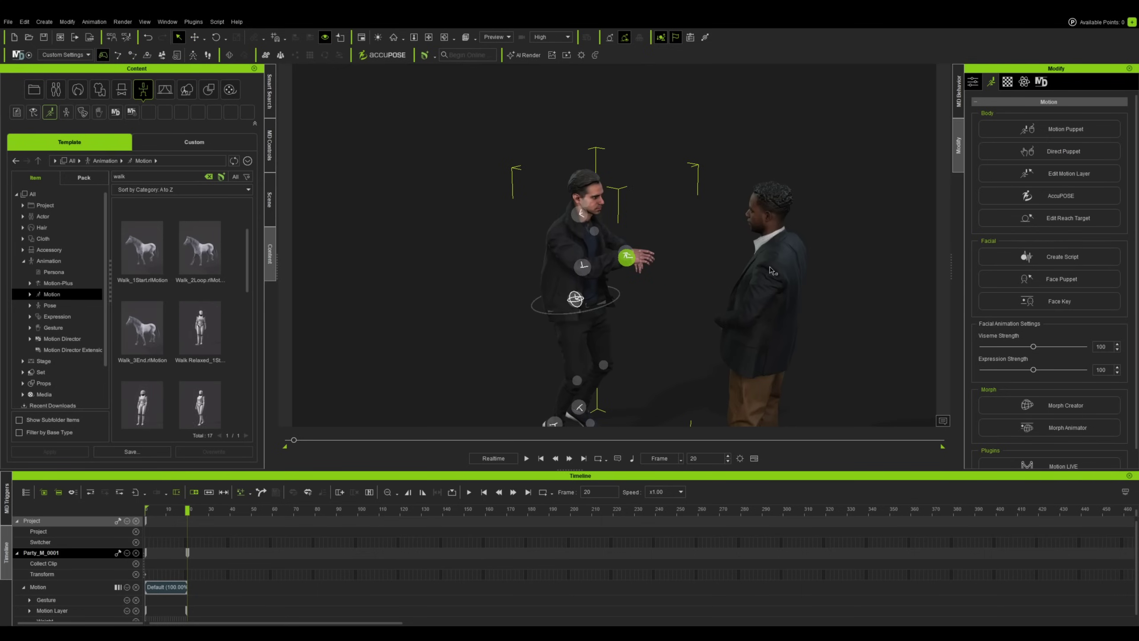
# Step: Pose the suited man at frame 20 by raising both hands toward his opponent and lowering his hips
pyautogui.click(771, 298)
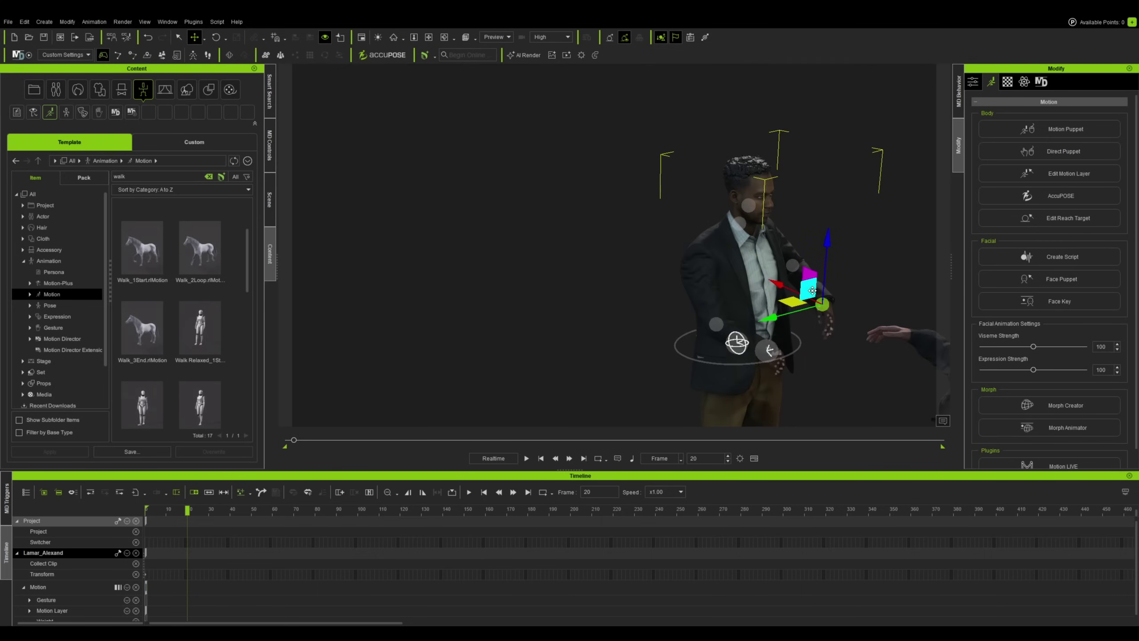
pyautogui.moveTo(817, 288); pyautogui.dragTo(810, 294)
pyautogui.click(810, 295)
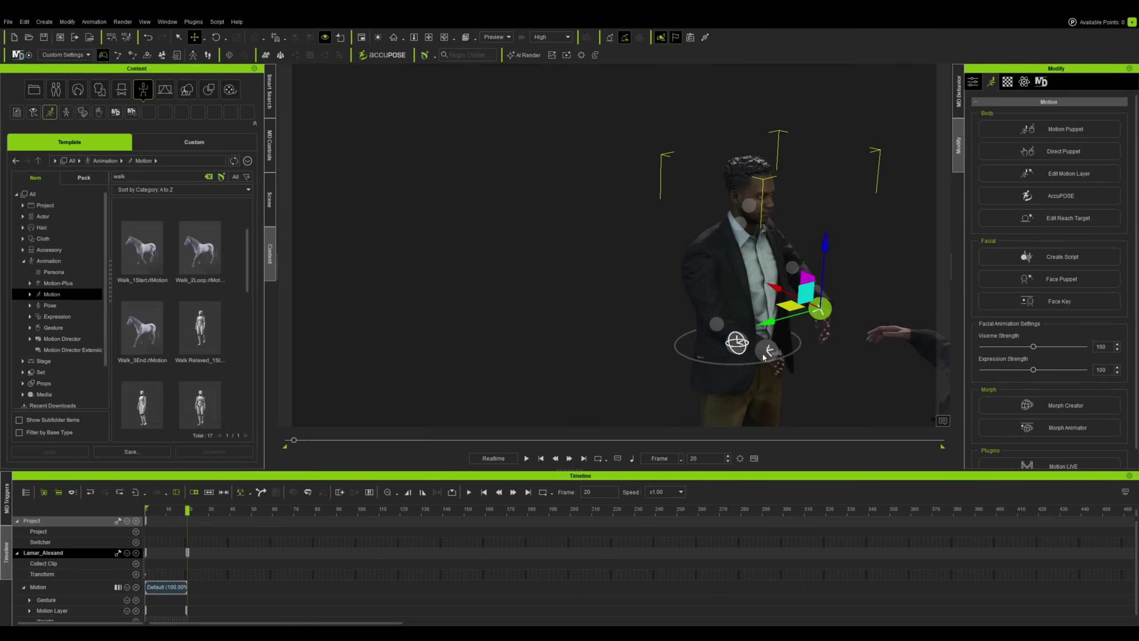
pyautogui.click(767, 356)
pyautogui.moveTo(767, 342); pyautogui.dragTo(789, 291)
pyautogui.click(737, 342)
pyautogui.moveTo(725, 313); pyautogui.dragTo(729, 334)
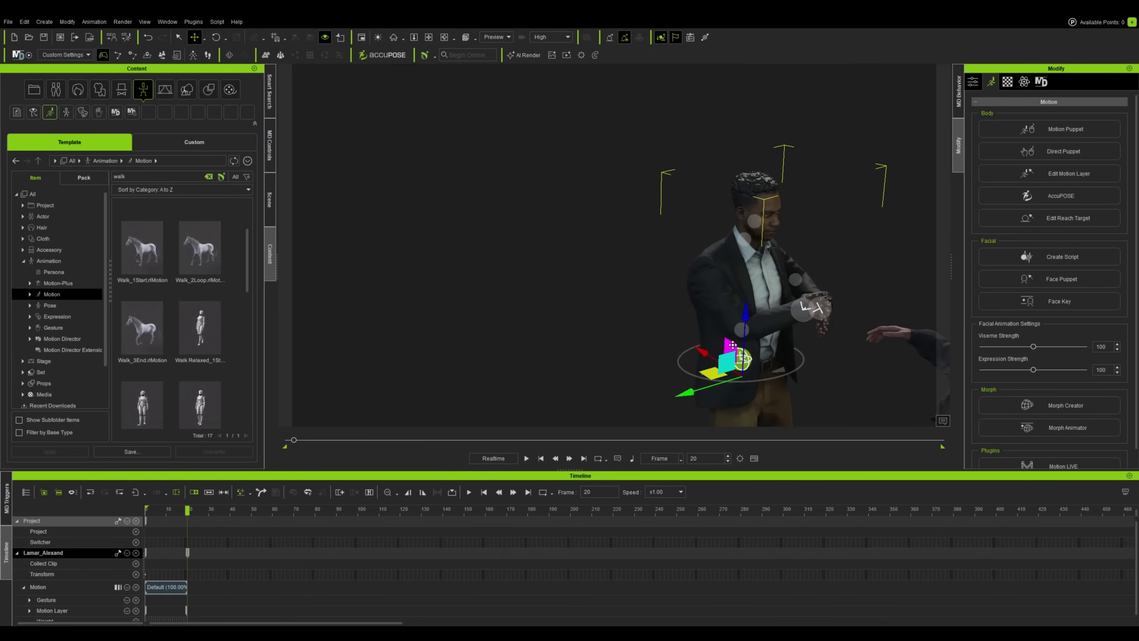
pyautogui.click(804, 311)
pyautogui.moveTo(791, 281); pyautogui.dragTo(807, 227)
pyautogui.click(819, 311)
pyautogui.click(813, 335)
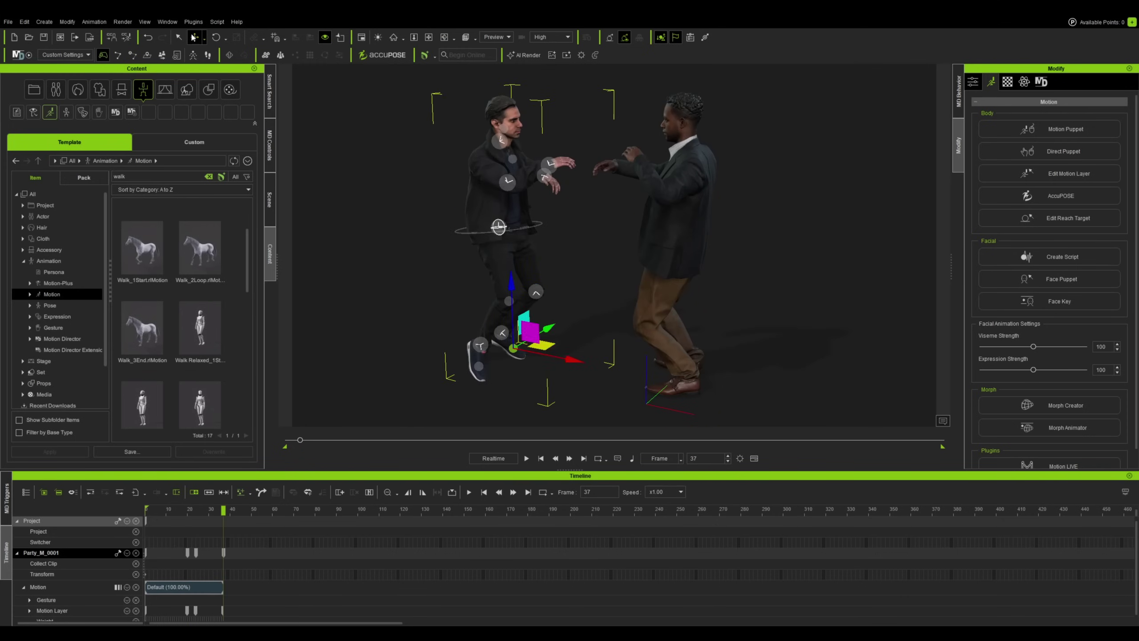
# Step: Adjust the feet, knee and hips of Party_M_0001 to build his stepping stance up to frame 37
pyautogui.moveTo(542, 345); pyautogui.dragTo(582, 346)
pyautogui.click(563, 363)
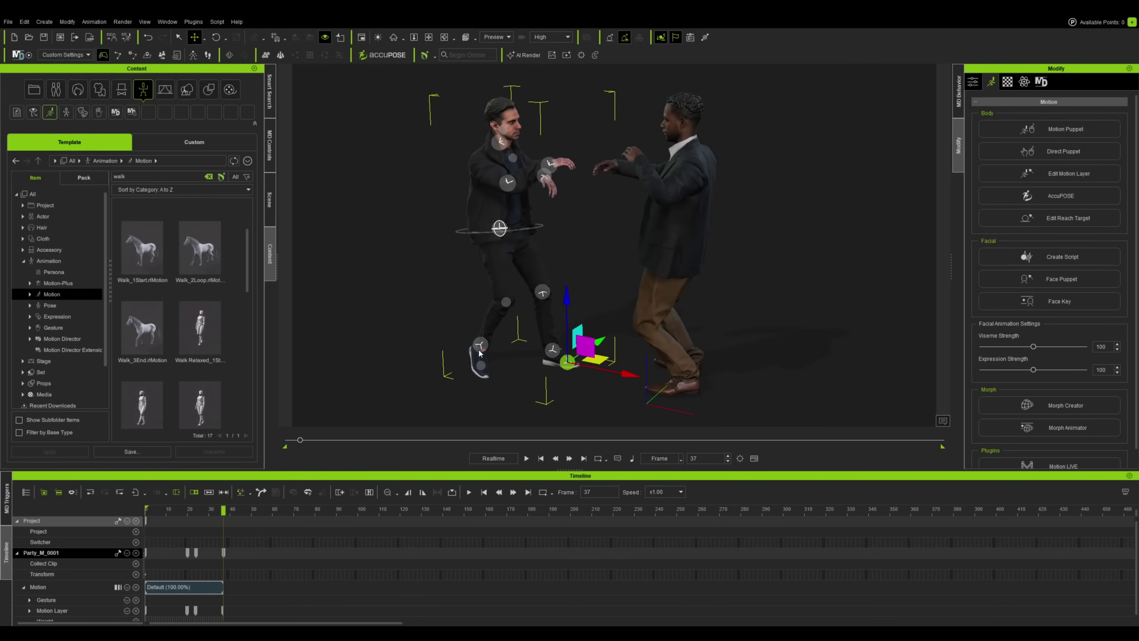
pyautogui.click(506, 303)
pyautogui.moveTo(534, 300); pyautogui.dragTo(536, 297)
pyautogui.click(501, 231)
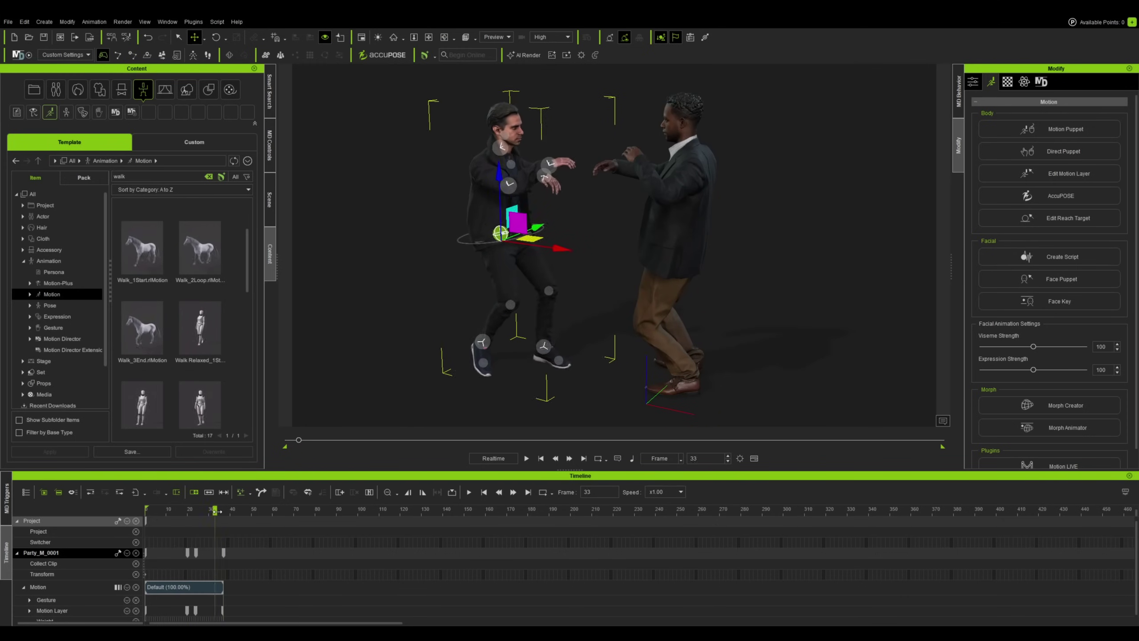
# Step: Move the suited man's knee and foot into a forward step toward his opponent at frame 37
pyautogui.click(651, 331)
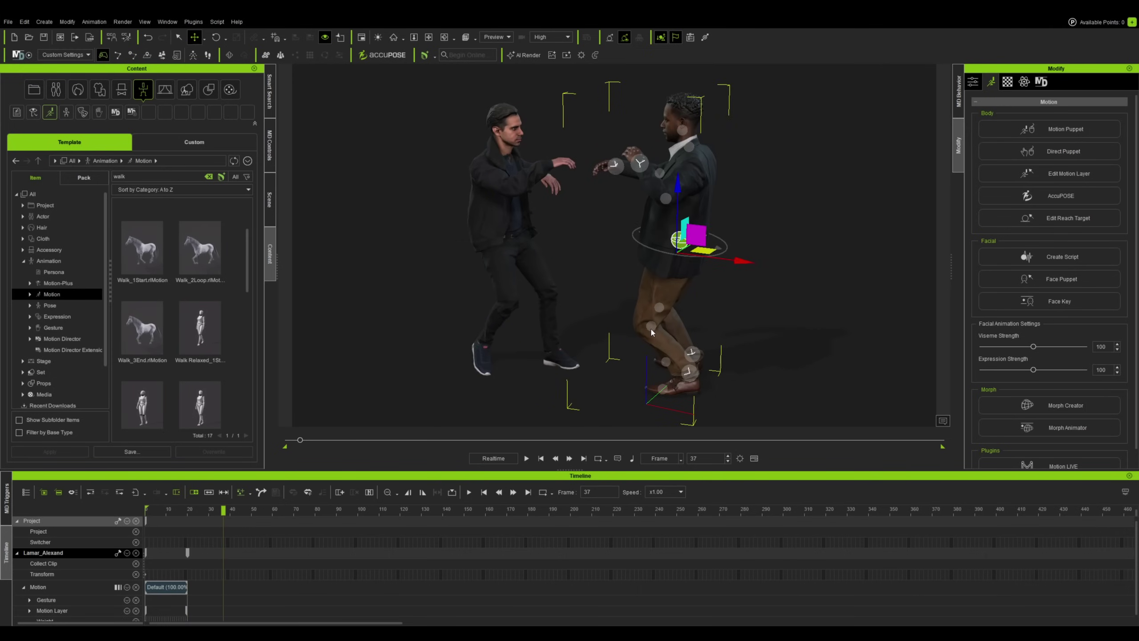
pyautogui.click(651, 329)
pyautogui.moveTo(658, 304); pyautogui.dragTo(607, 372)
pyautogui.click(681, 365)
pyautogui.click(628, 320)
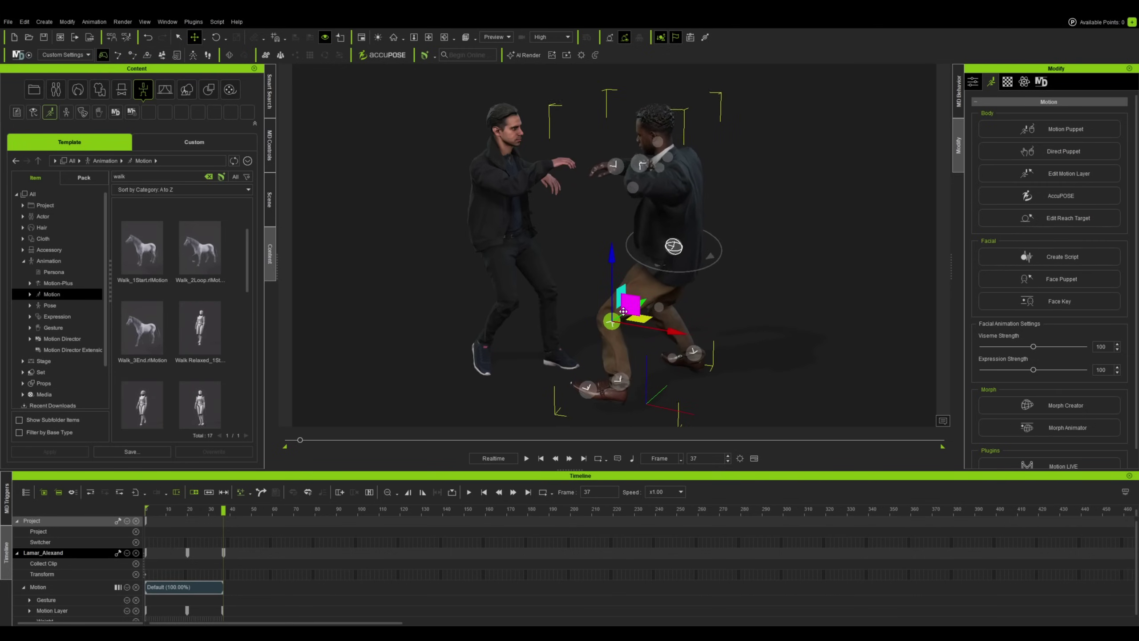
pyautogui.moveTo(627, 295); pyautogui.dragTo(623, 291)
pyautogui.click(597, 386)
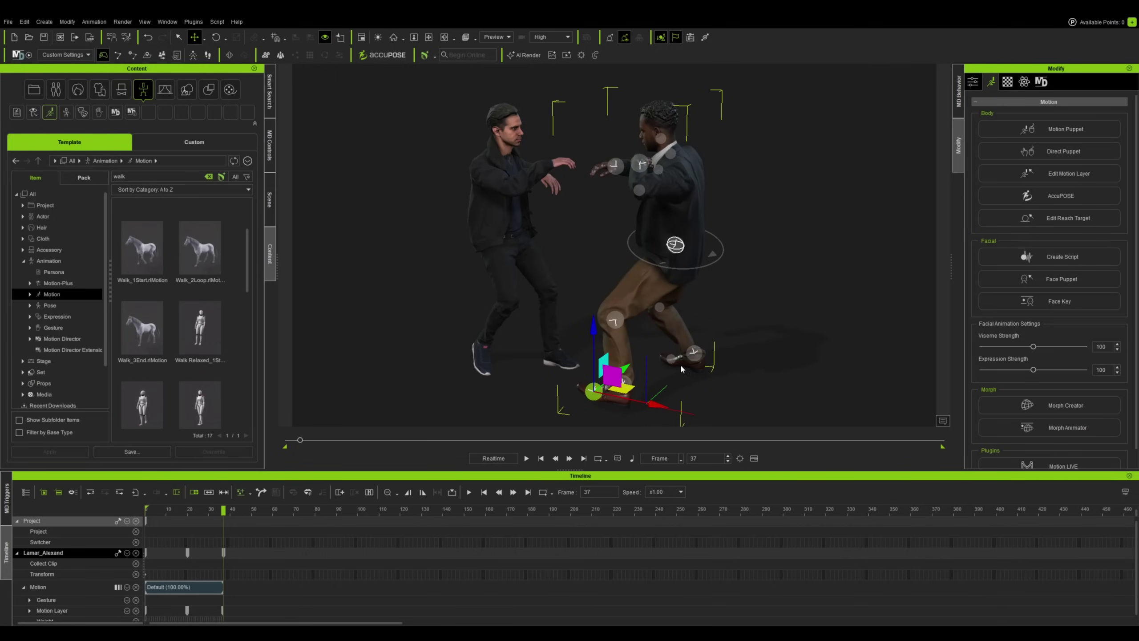
# Step: Reposition the suited man's arm and elbow at frame 37, checking the pose from several angles
pyautogui.keyDown('alt'); pyautogui.moveTo(732, 391); pyautogui.dragTo(587, 398); pyautogui.keyUp('alt')
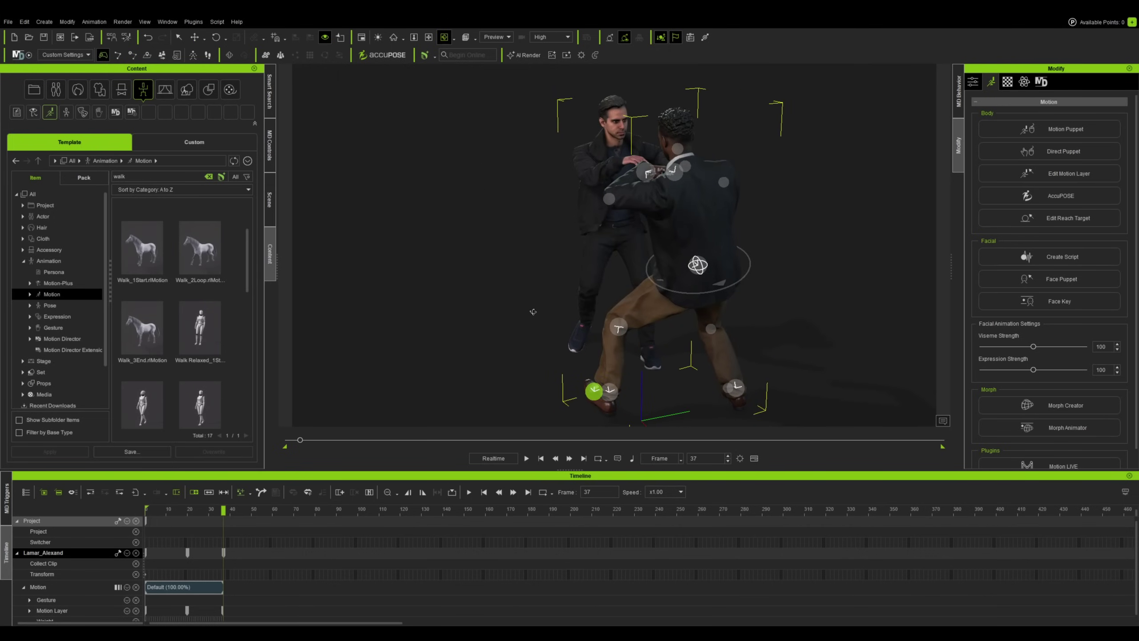
pyautogui.moveTo(536, 317); pyautogui.dragTo(527, 383, button='right')
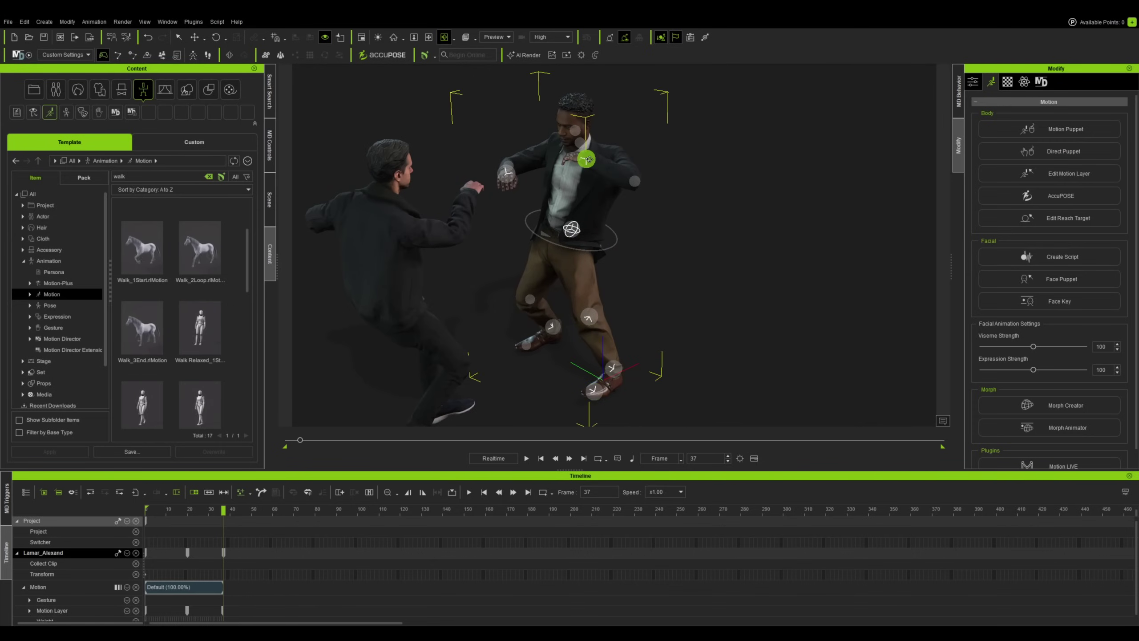
pyautogui.click(194, 39)
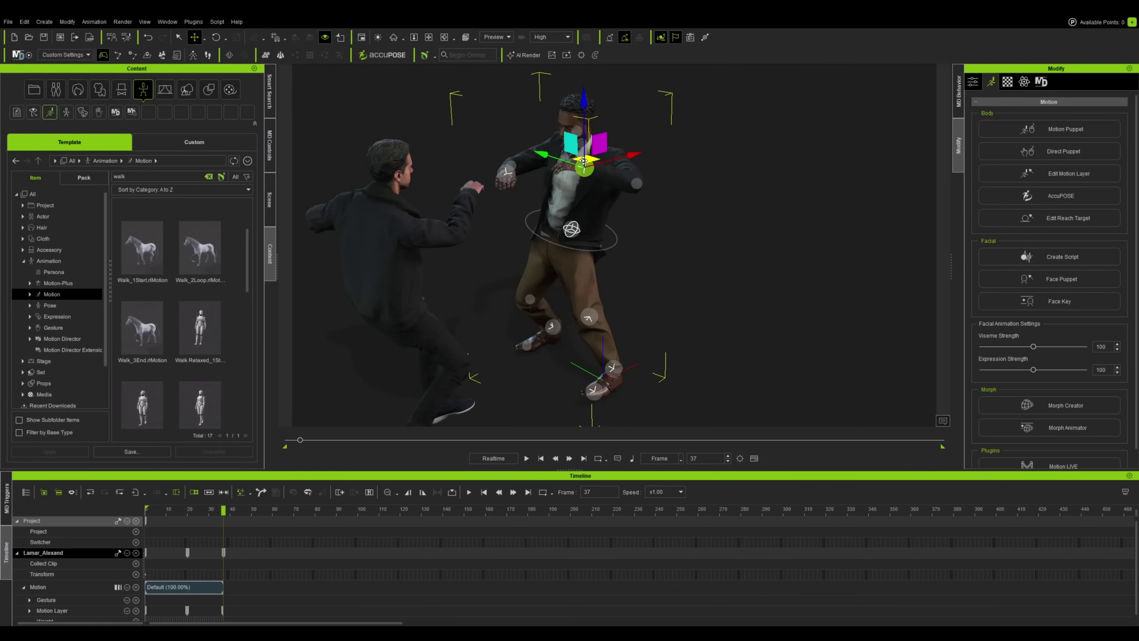
pyautogui.click(636, 184)
pyautogui.moveTo(647, 154)
pyautogui.mouseDown()
pyautogui.moveTo(649, 164)
pyautogui.moveTo(599, 179)
pyautogui.moveTo(550, 153)
pyautogui.moveTo(578, 158)
pyautogui.moveTo(571, 176)
pyautogui.moveTo(531, 171)
pyautogui.moveTo(564, 230)
pyautogui.moveTo(481, 214)
pyautogui.mouseUp()
pyautogui.press('c')
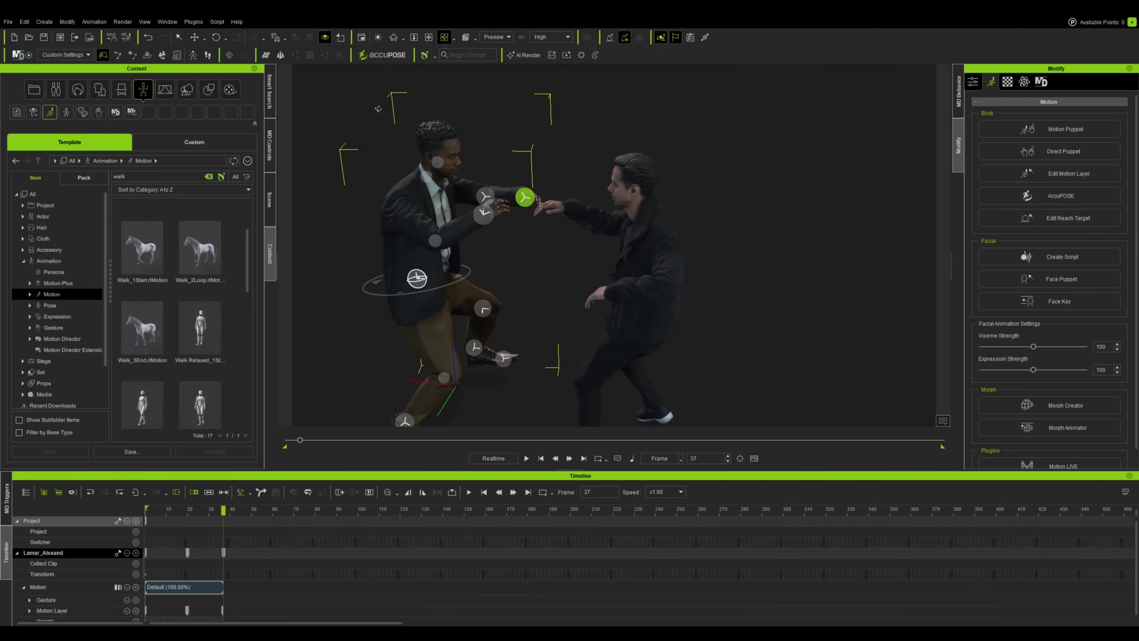
# Step: Go to frame 60 and reposition the hips and lower hand of Party_M_0001
pyautogui.moveTo(224, 510)
pyautogui.mouseDown()
pyautogui.moveTo(192, 512)
pyautogui.moveTo(272, 511)
pyautogui.mouseUp()
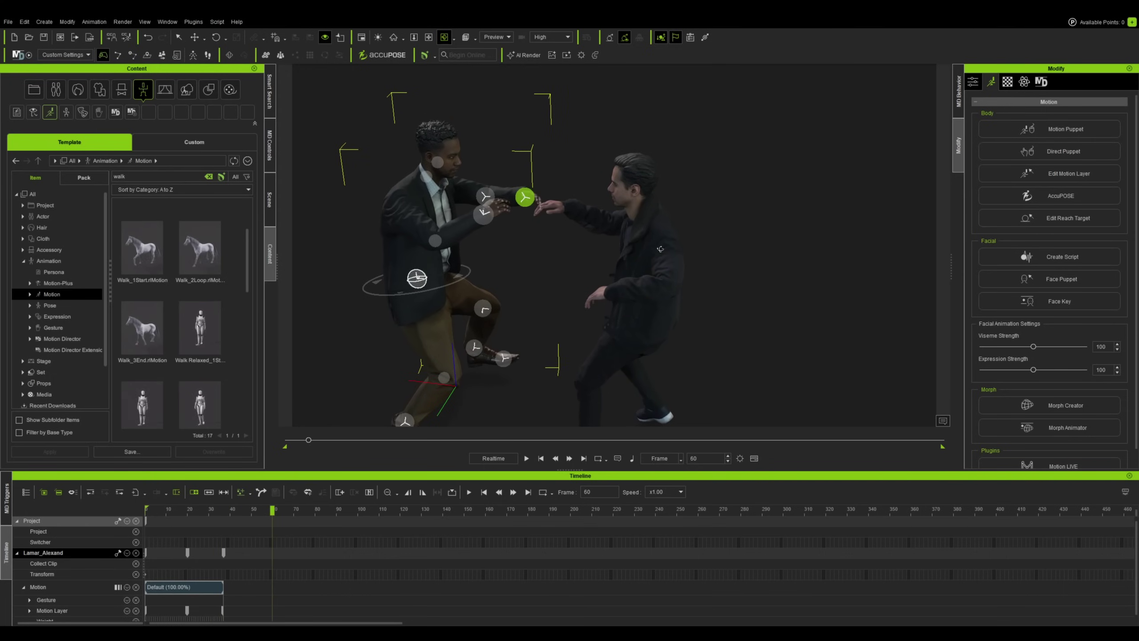
pyautogui.press('w')
pyautogui.click(631, 305)
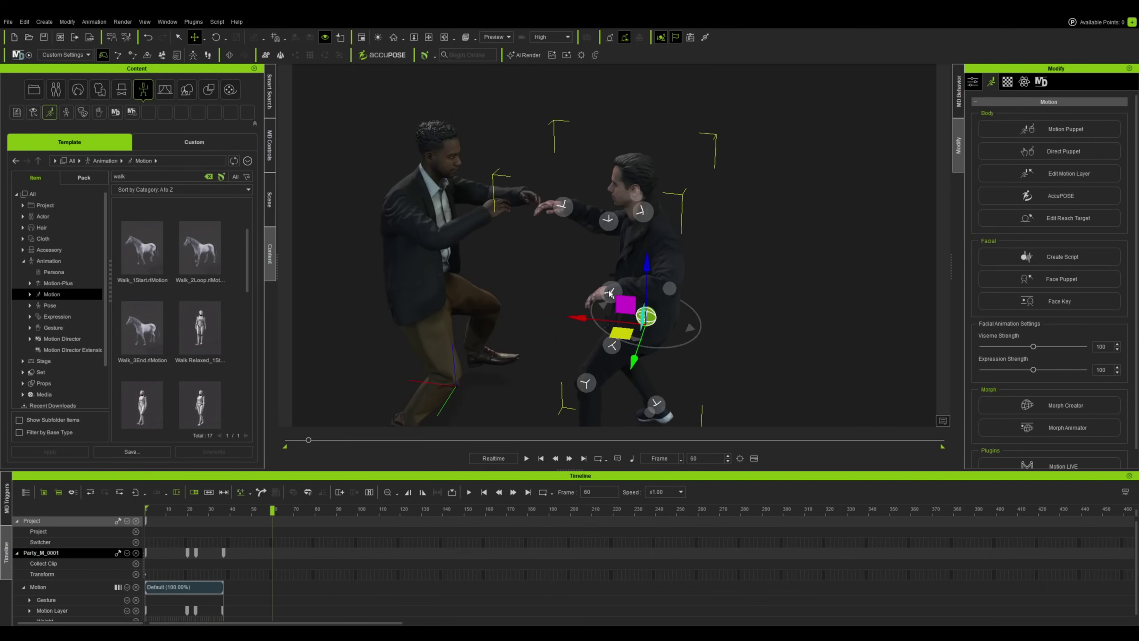
pyautogui.press('c')
pyautogui.moveTo(631, 305); pyautogui.dragTo(659, 299)
pyautogui.click(659, 298)
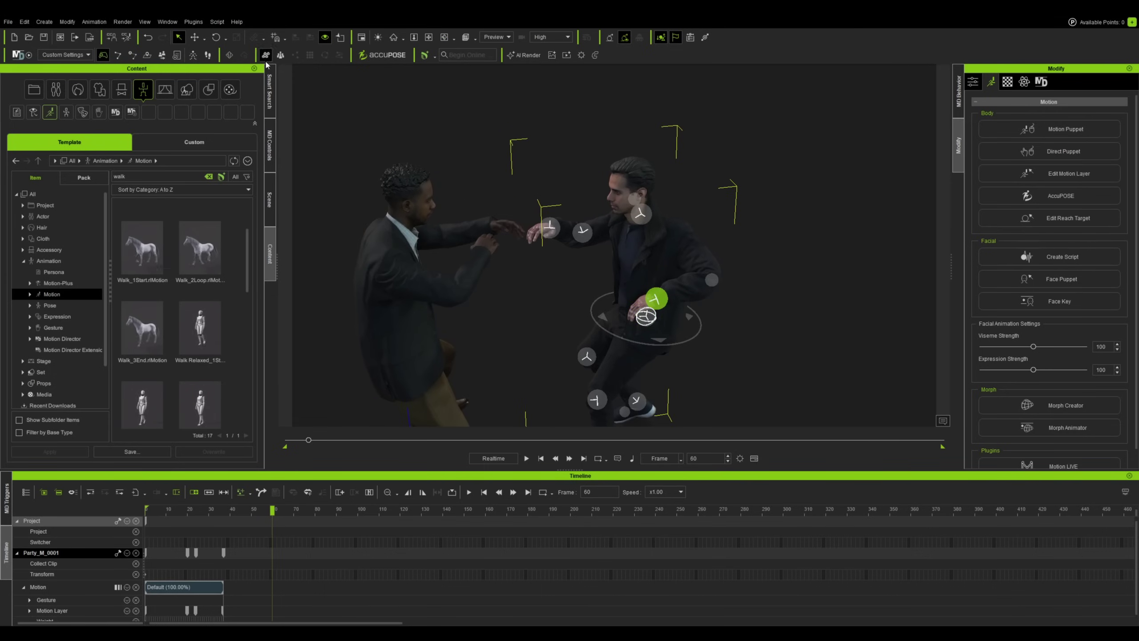
pyautogui.press('w')
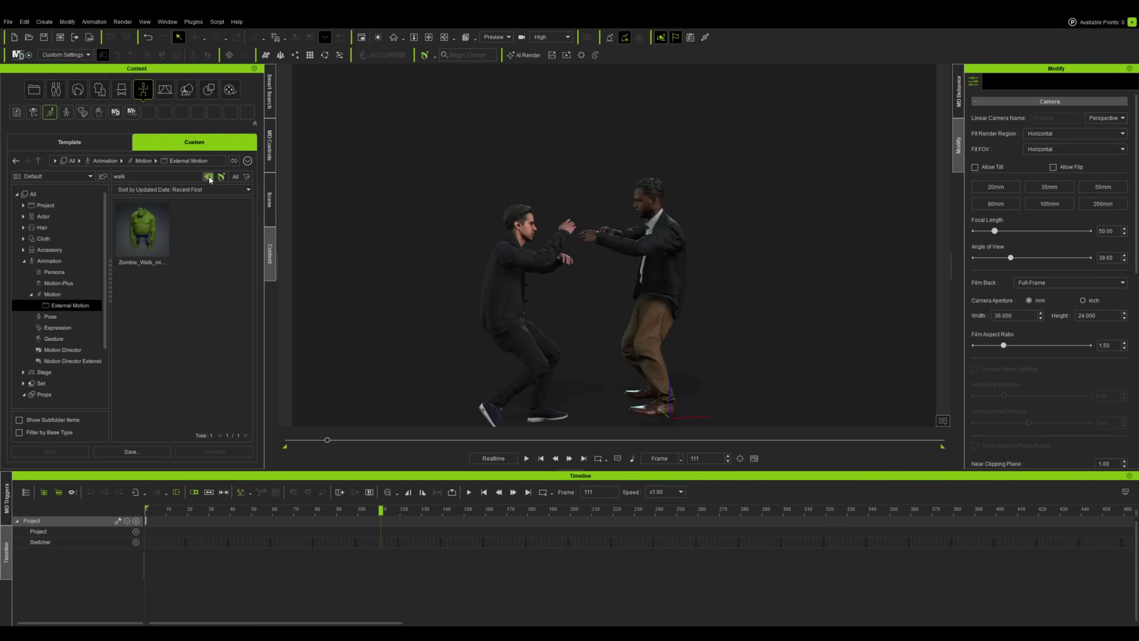
# Step: Clear the walk search filter and look through the custom Gesture, Stage and Set content categories
pyautogui.click(209, 177)
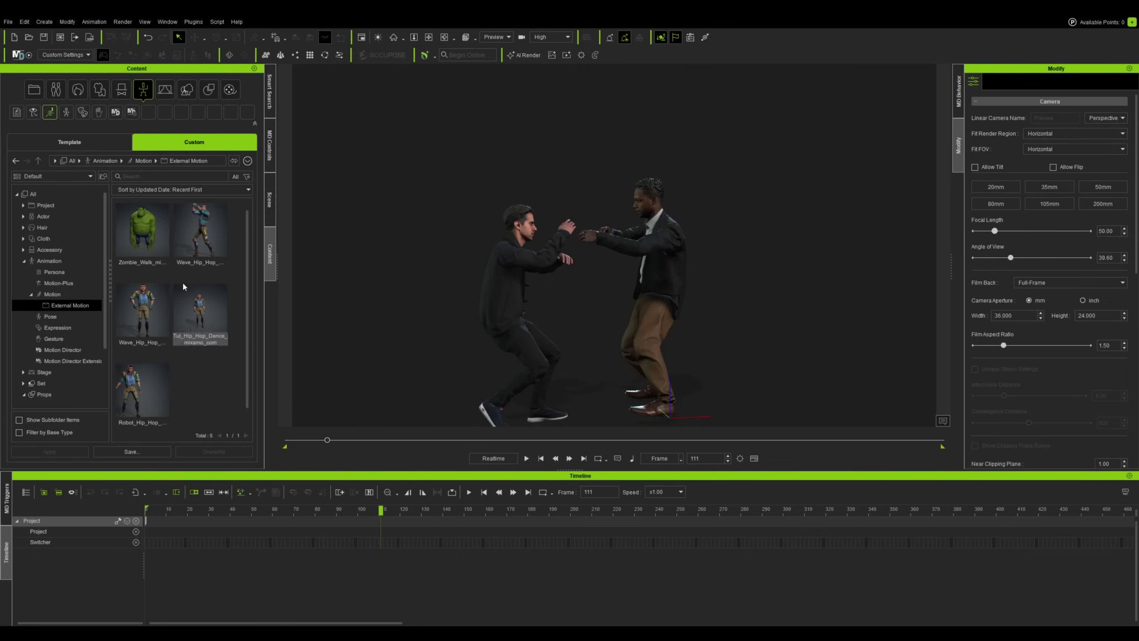
pyautogui.click(64, 350)
pyautogui.click(66, 360)
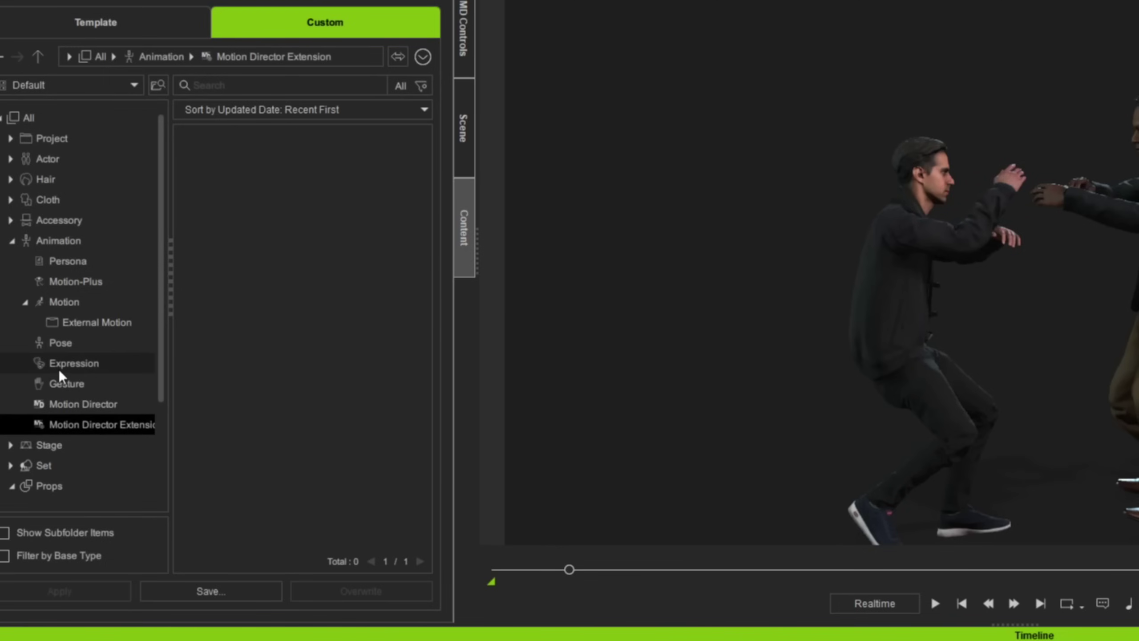
pyautogui.click(67, 384)
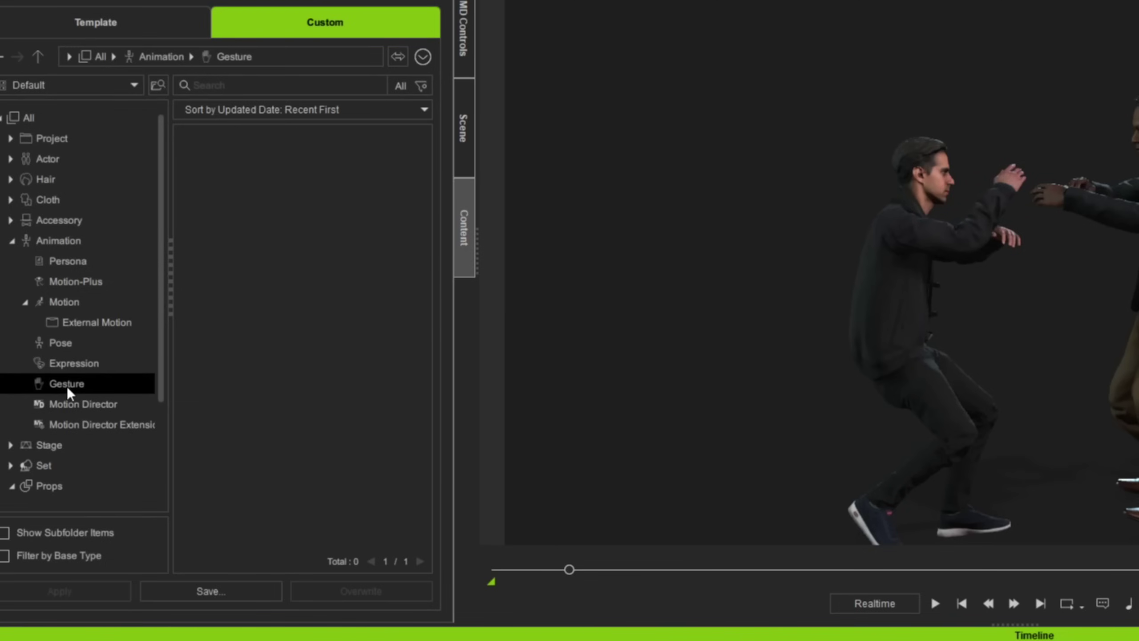
pyautogui.click(47, 445)
pyautogui.scroll(-5, 250, 361)
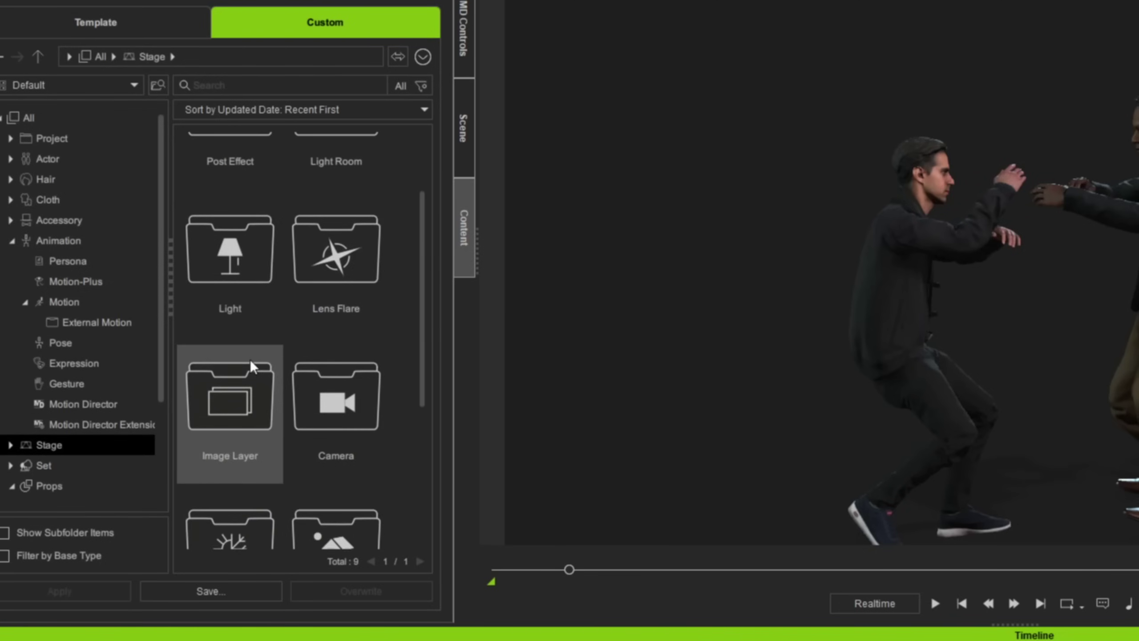
pyautogui.click(45, 469)
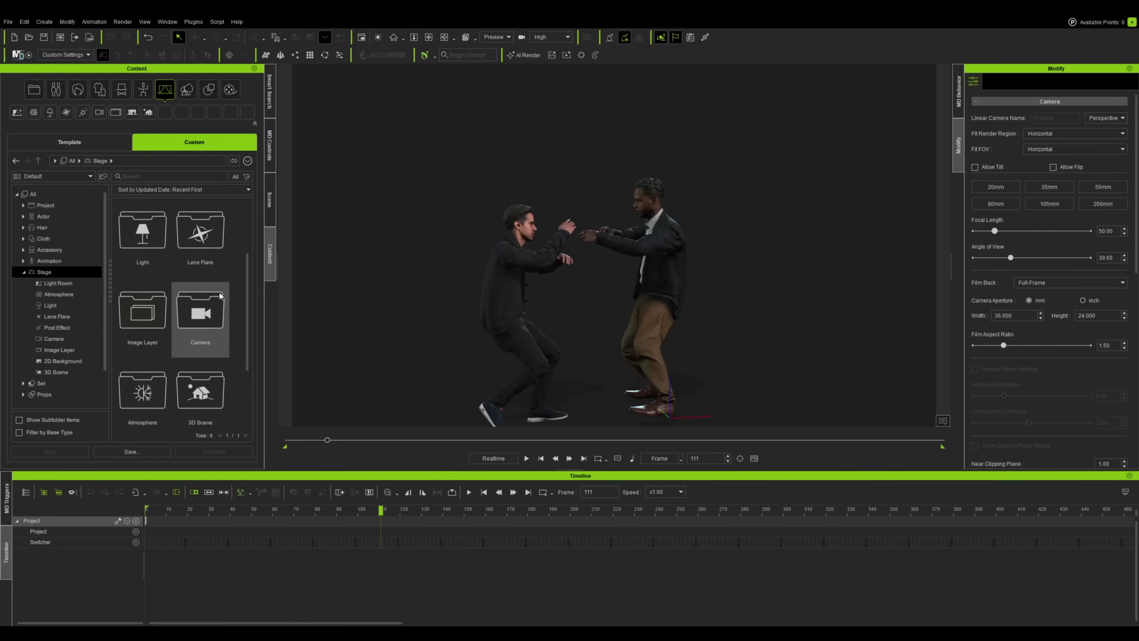
pyautogui.scroll(-1, 209, 367)
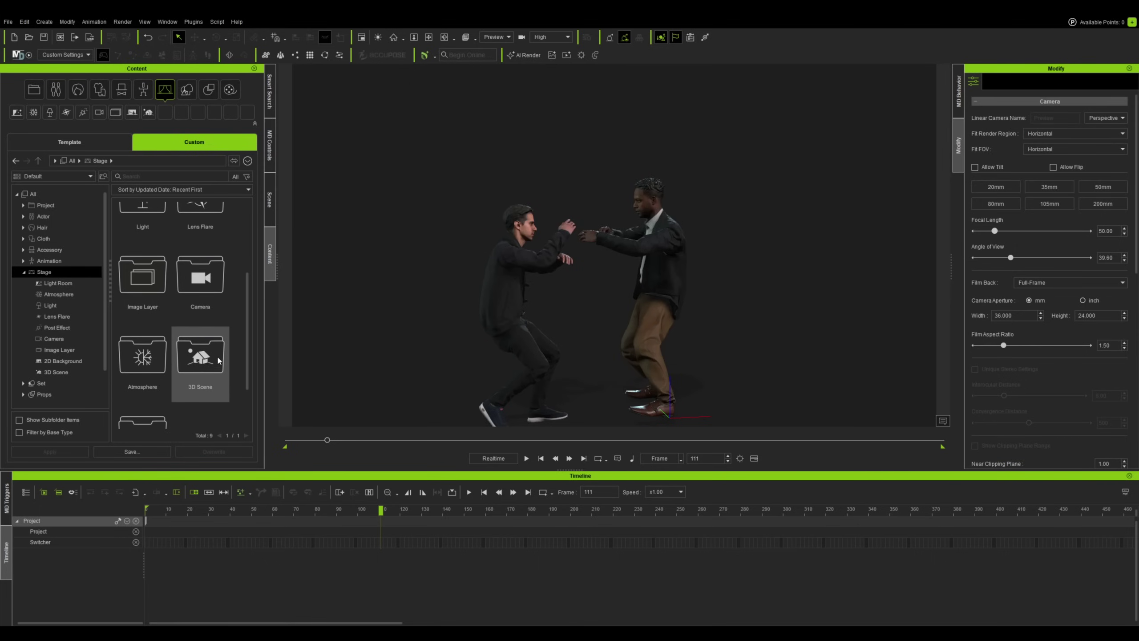
# Step: Look through the custom and template 3D Scene content, including the Height Map_Large terrains
pyautogui.click(209, 367)
pyautogui.doubleClick(209, 368)
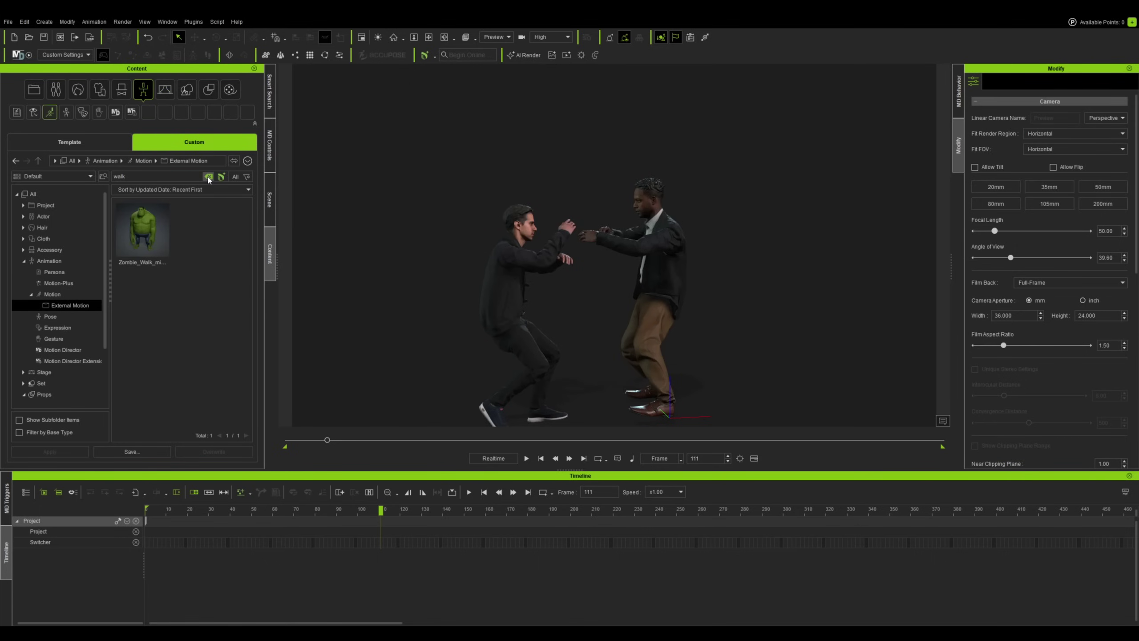
pyautogui.click(209, 176)
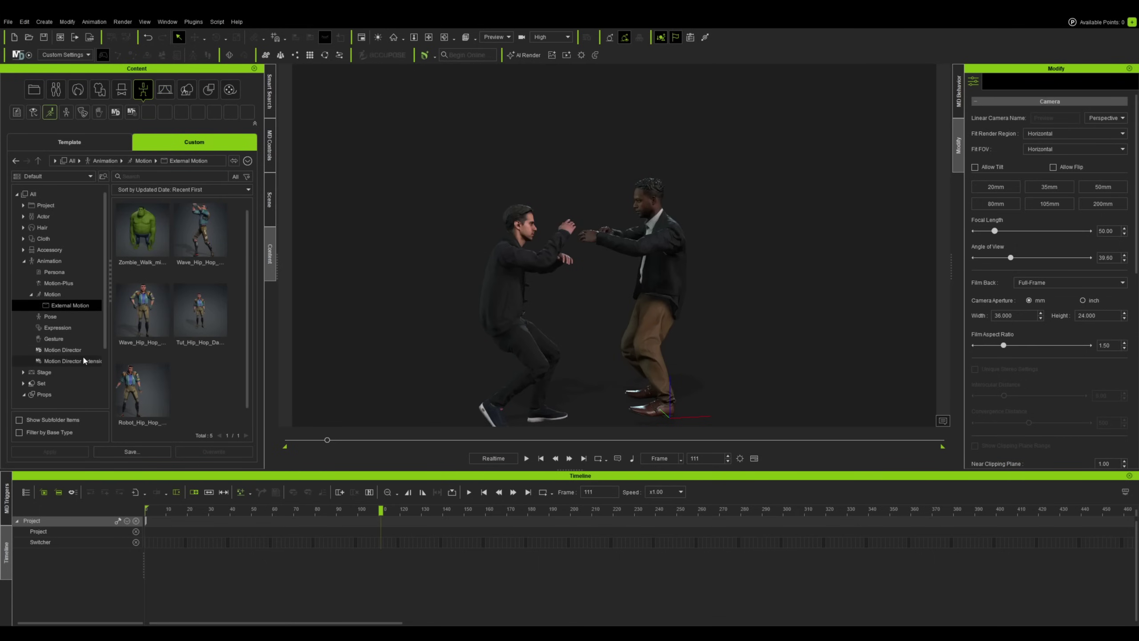
pyautogui.click(45, 373)
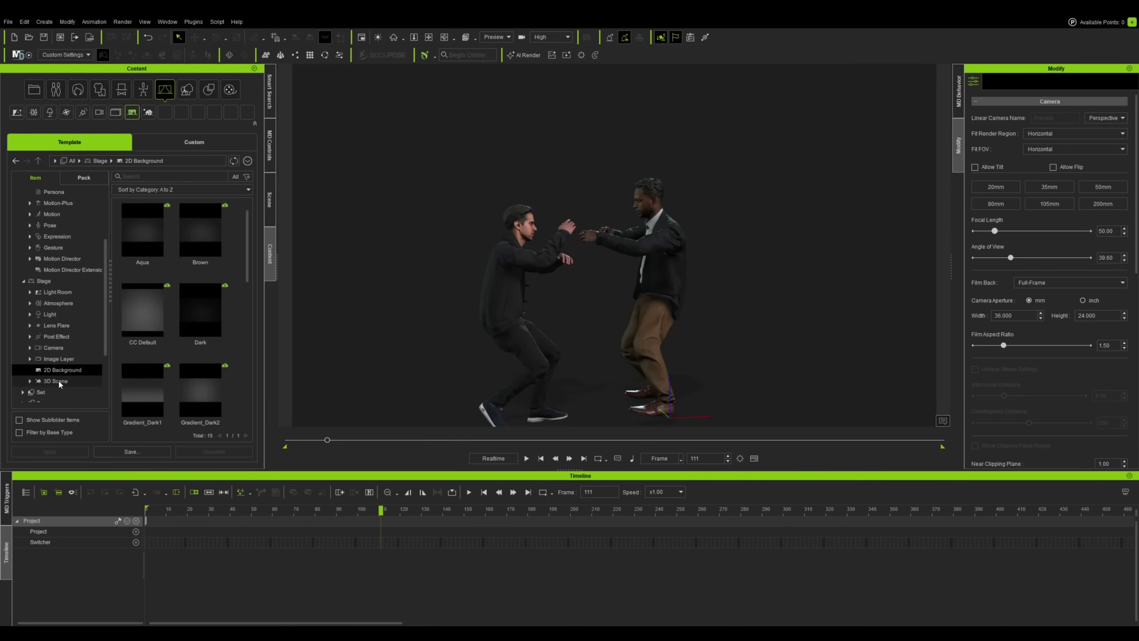
pyautogui.click(59, 382)
pyautogui.click(30, 381)
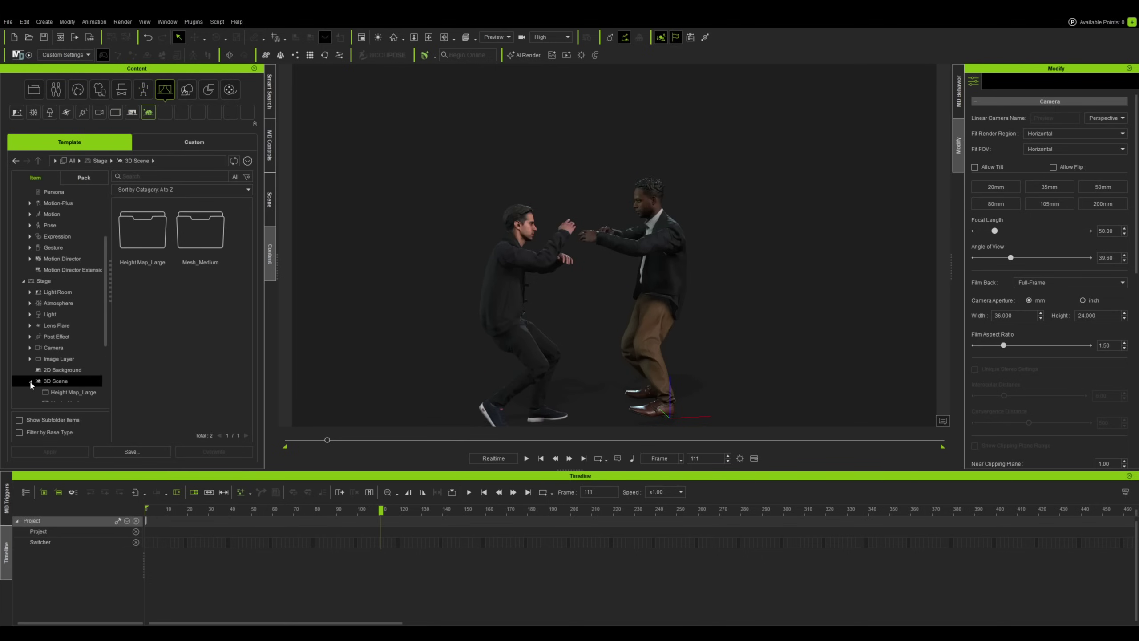
pyautogui.doubleClick(134, 233)
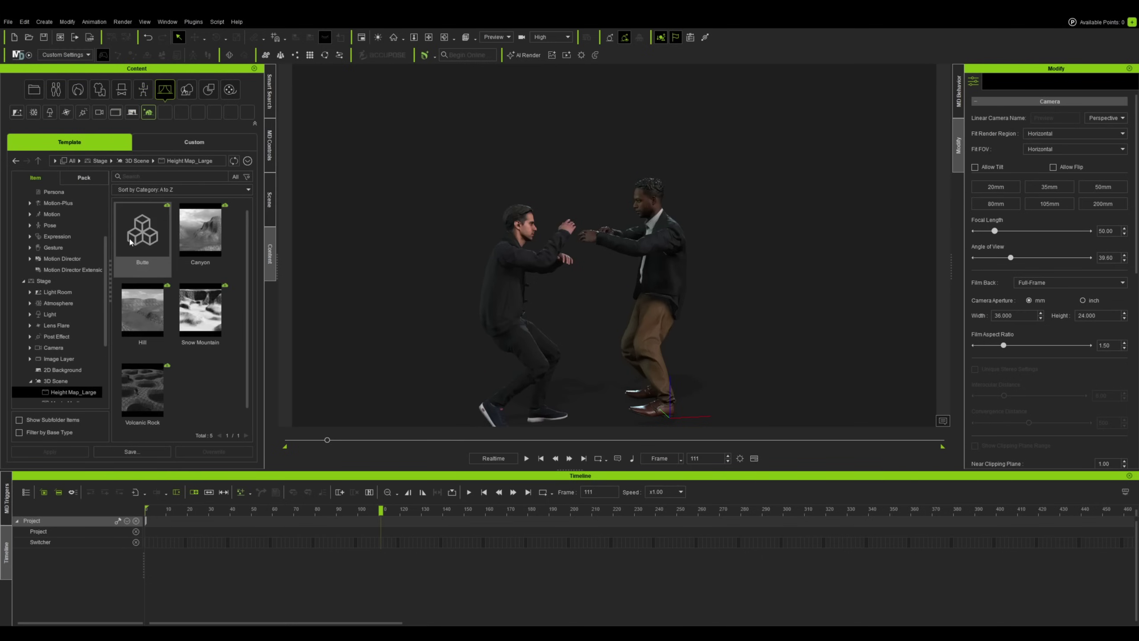
pyautogui.click(194, 321)
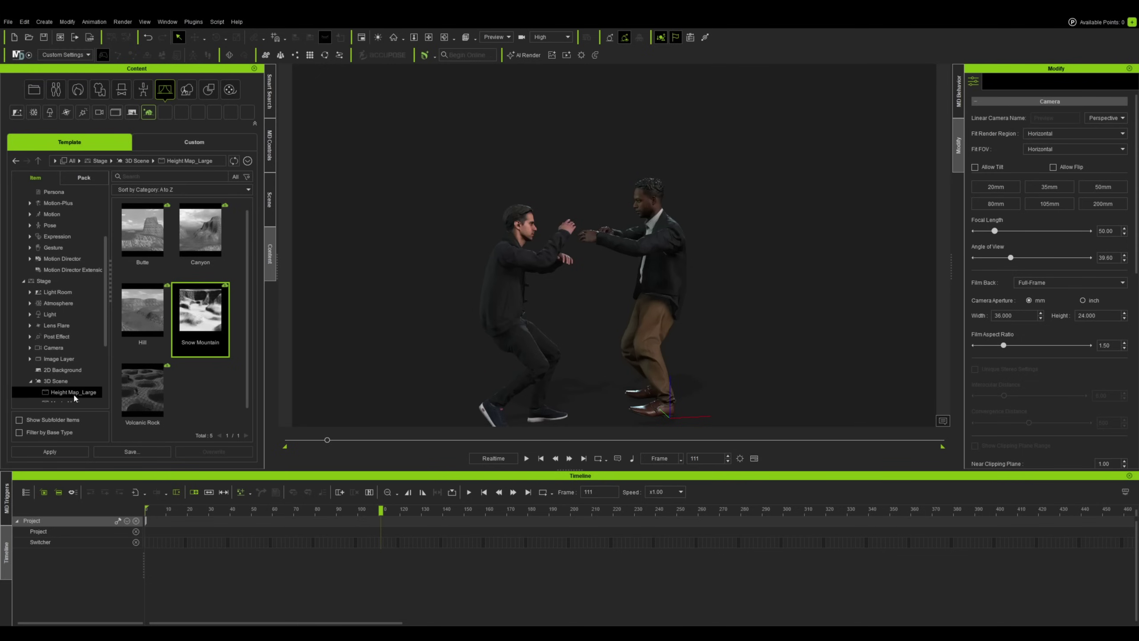
# Step: Load the Plaza_NoneCG scene from the Mesh_Medium 3D Scene templates
pyautogui.scroll(-1, 73, 385)
pyautogui.click(70, 367)
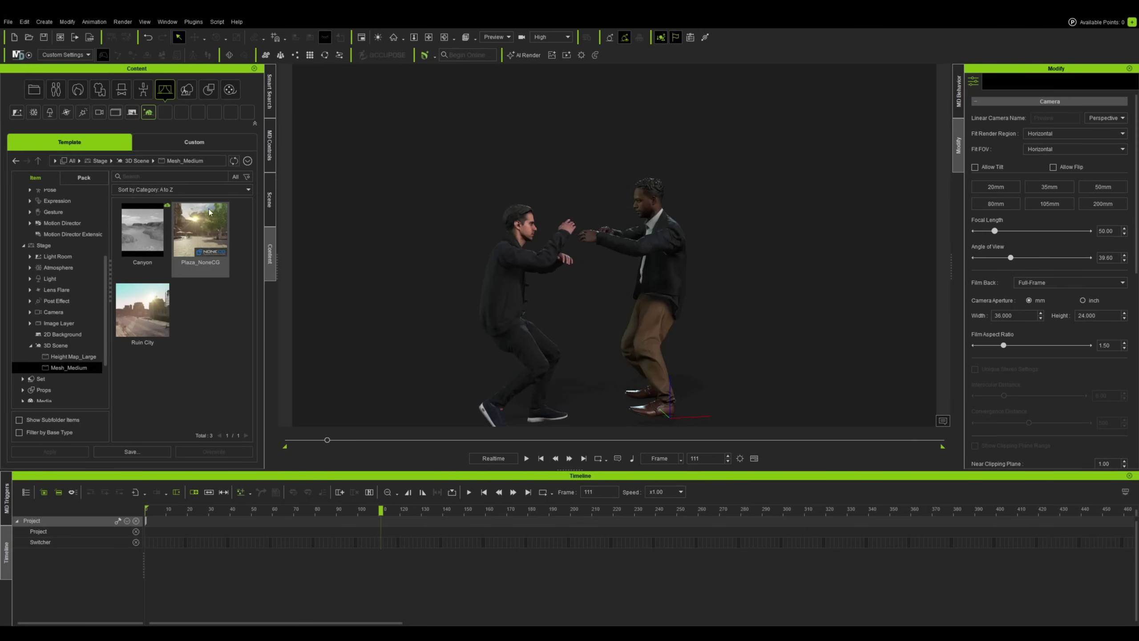
pyautogui.click(165, 310)
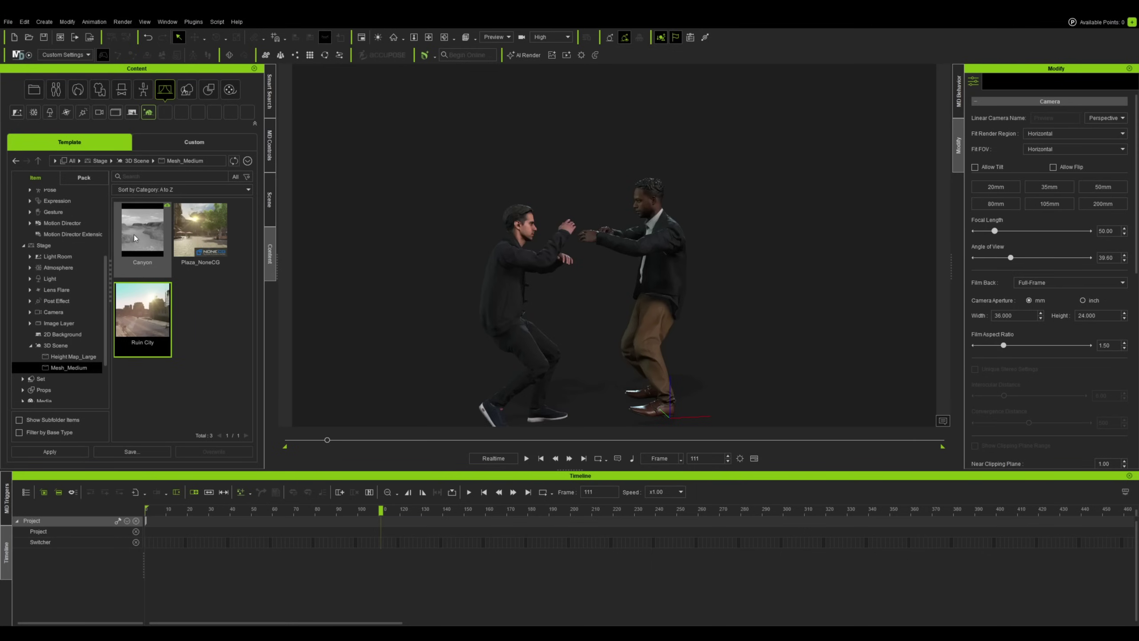
pyautogui.click(203, 229)
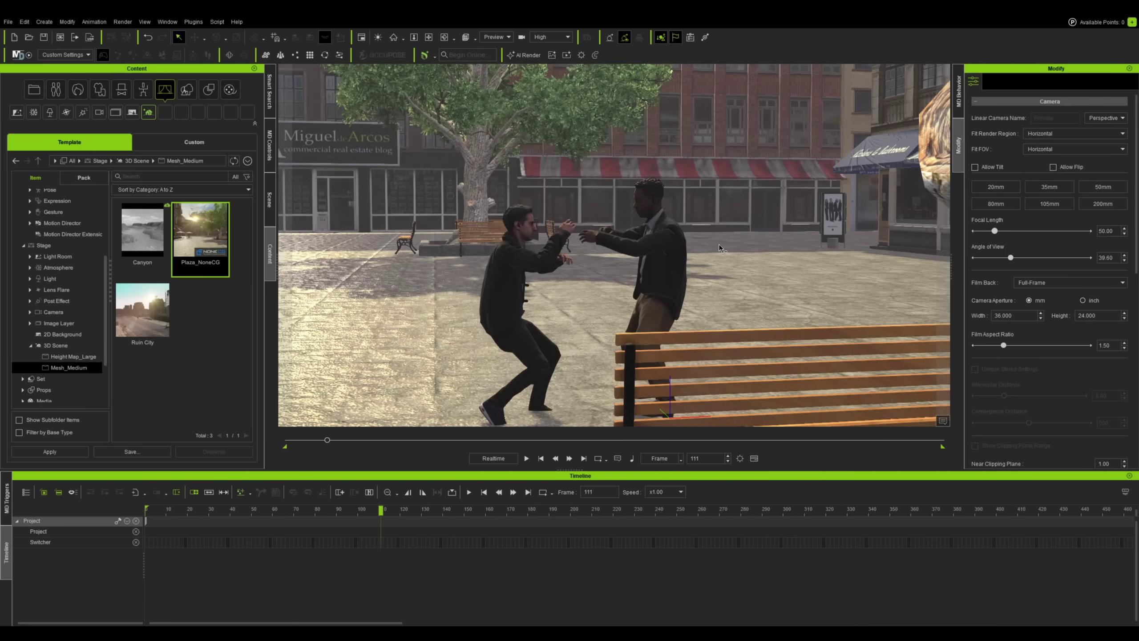
# Step: Play the fight animation from the beginning and examine both characters in the plaza from several angles
pyautogui.keyDown('alt'); pyautogui.moveTo(719, 245); pyautogui.dragTo(430, 264); pyautogui.keyUp('alt')
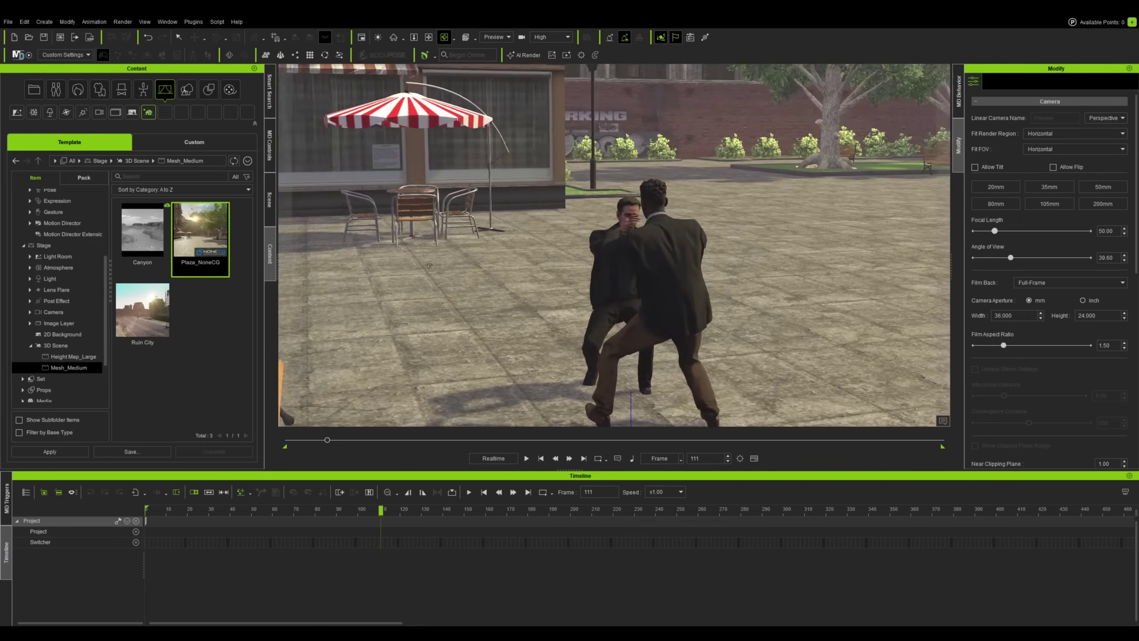
pyautogui.moveTo(430, 265); pyautogui.dragTo(483, 194, button='right')
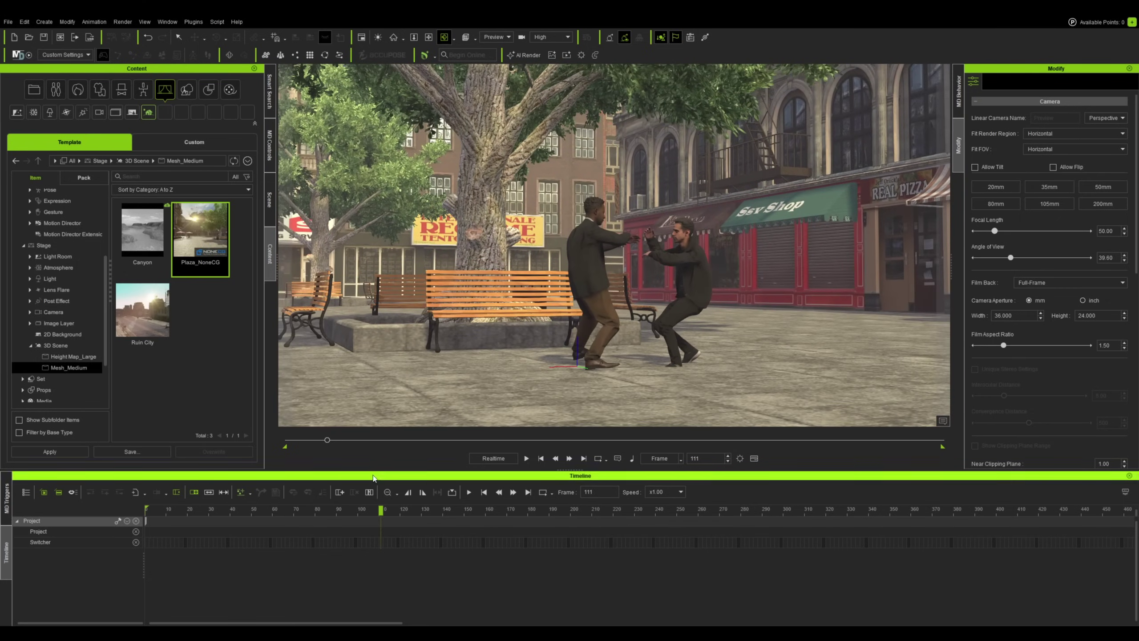
pyautogui.moveTo(291, 509); pyautogui.dragTo(115, 513)
pyautogui.press('space')
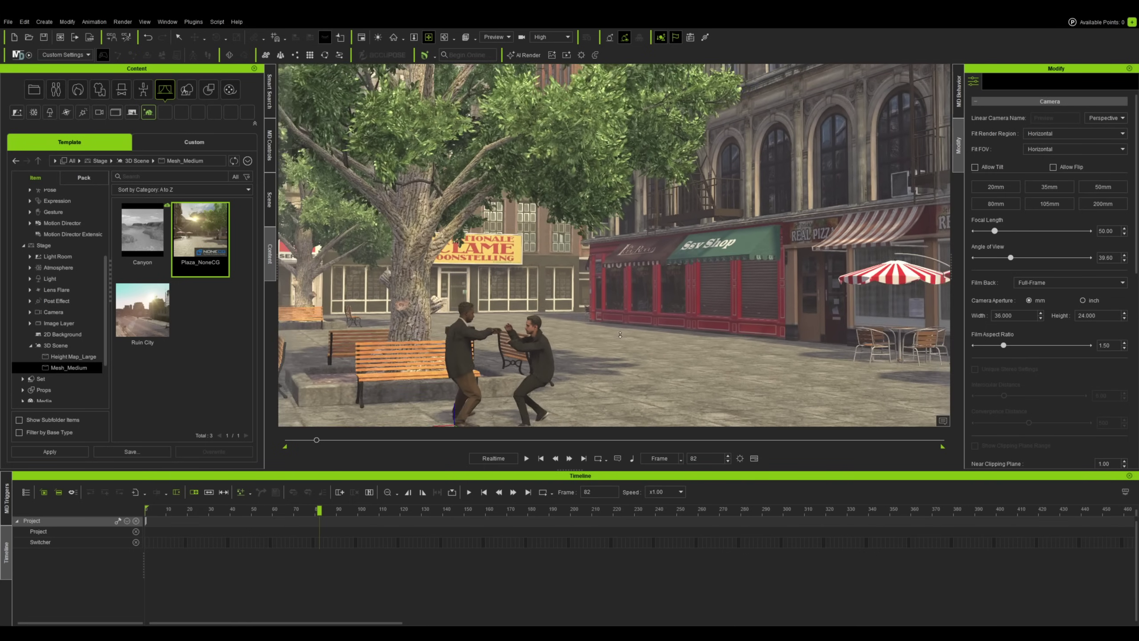
pyautogui.scroll(-5, 621, 335)
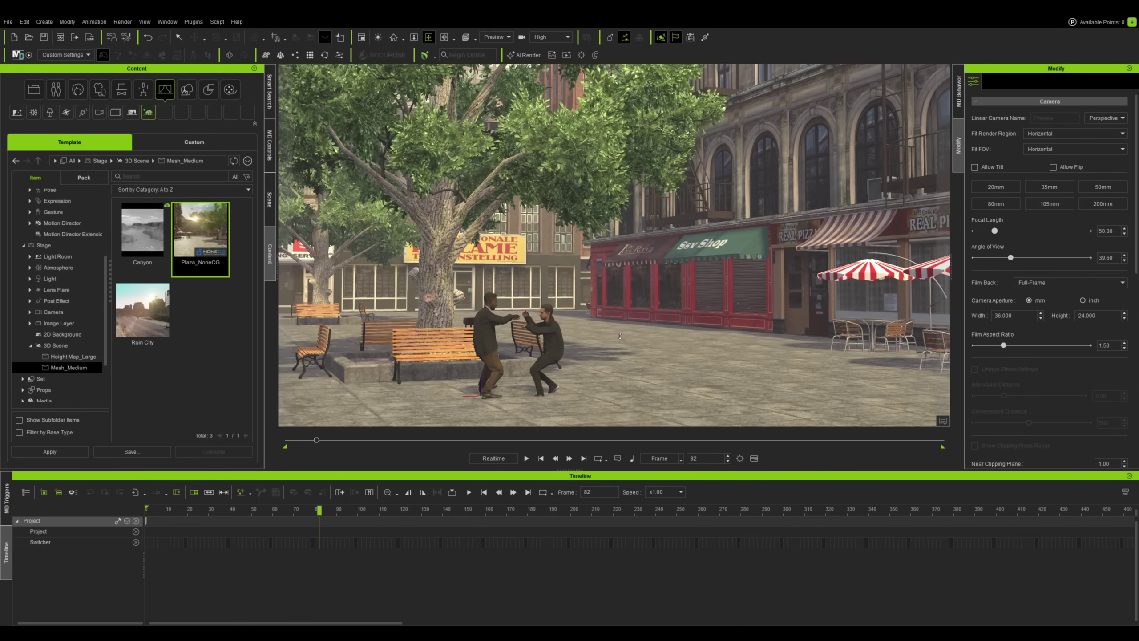
pyautogui.moveTo(622, 303); pyautogui.dragTo(698, 404)
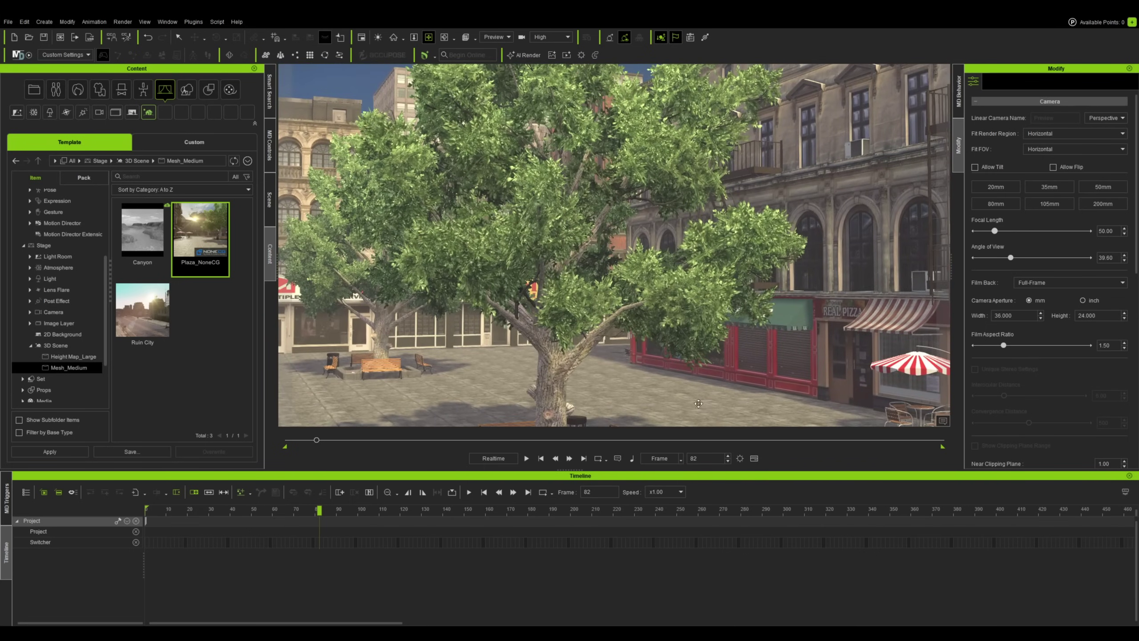
pyautogui.moveTo(699, 403); pyautogui.dragTo(710, 163, button='right')
pyautogui.moveTo(767, 273); pyautogui.dragTo(838, 274, button='right')
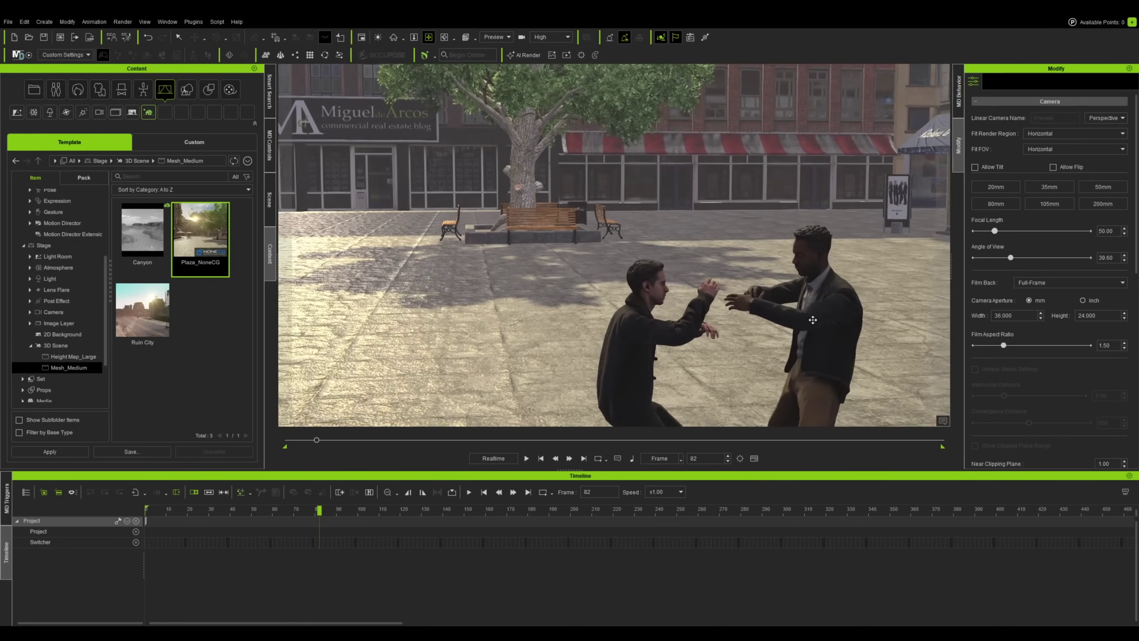
pyautogui.moveTo(838, 274); pyautogui.dragTo(637, 290, button='middle')
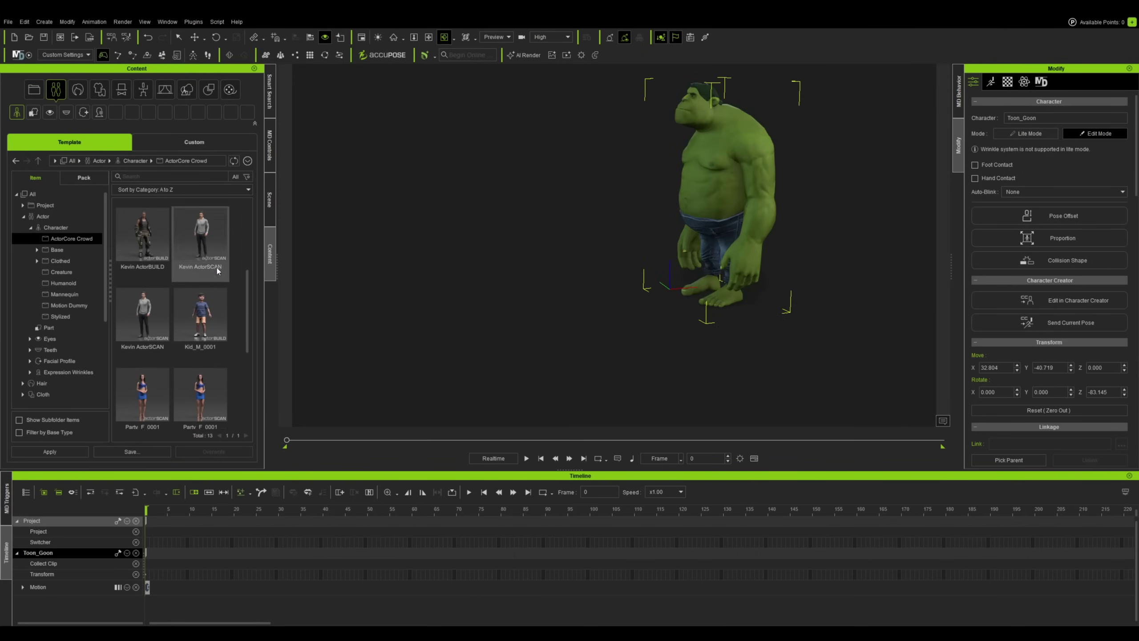
# Step: Add Kevin ActorBUILD from the ActorCore Crowd characters, then move and rotate him into position facing the green giant
pyautogui.moveTo(143, 265); pyautogui.dragTo(513, 199)
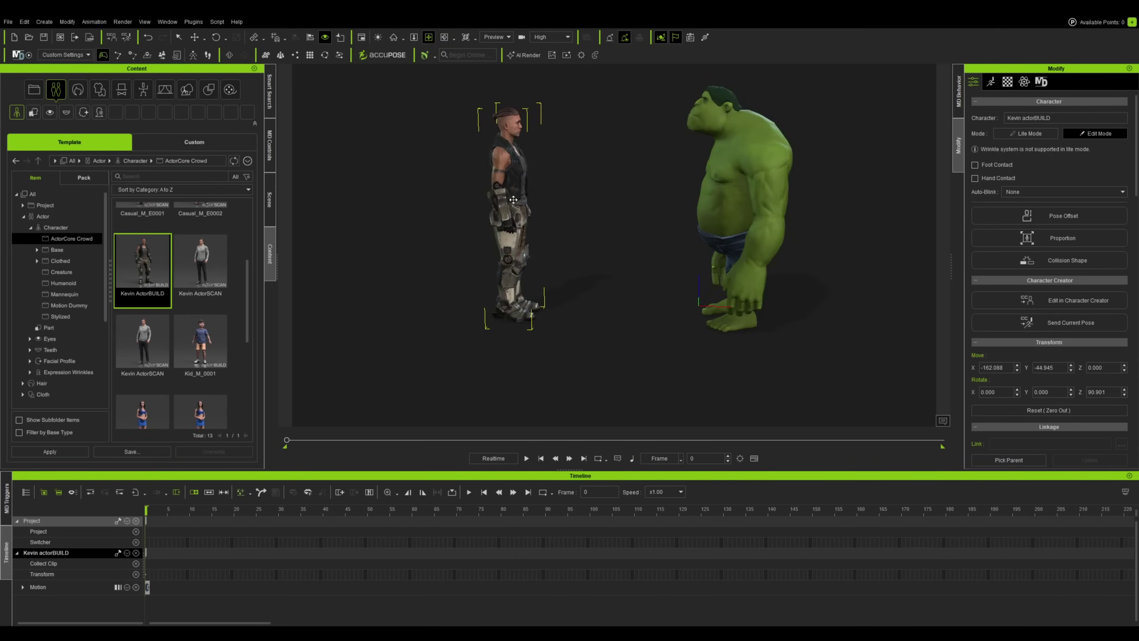
pyautogui.moveTo(514, 200); pyautogui.dragTo(519, 211, button='middle')
pyautogui.press('e')
pyautogui.moveTo(476, 339); pyautogui.dragTo(456, 335)
pyautogui.press('w')
pyautogui.moveTo(542, 326); pyautogui.dragTo(445, 324)
pyautogui.moveTo(563, 378); pyautogui.dragTo(521, 331, button='middle')
pyautogui.press('x')
# Step: Apply motion clips from the custom External Motion collection to the fighters and open reach target editing for the green giant
pyautogui.click(55, 295)
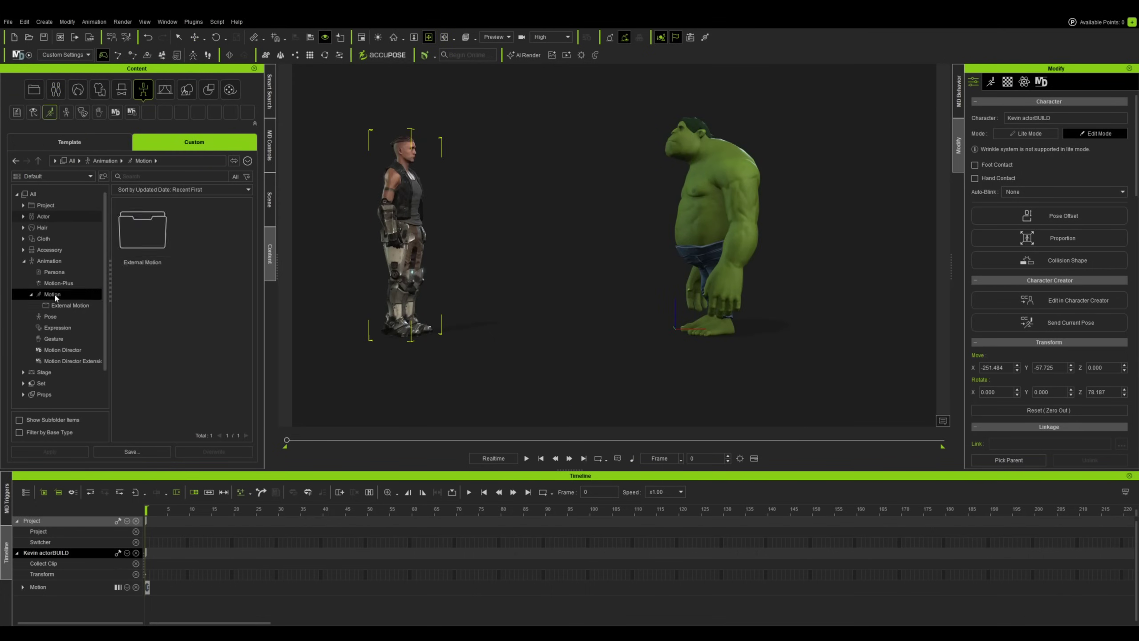
pyautogui.click(70, 305)
pyautogui.moveTo(278, 283); pyautogui.dragTo(326, 295)
pyautogui.click(200, 244)
pyautogui.moveTo(296, 362); pyautogui.dragTo(296, 324)
pyautogui.doubleClick(257, 214)
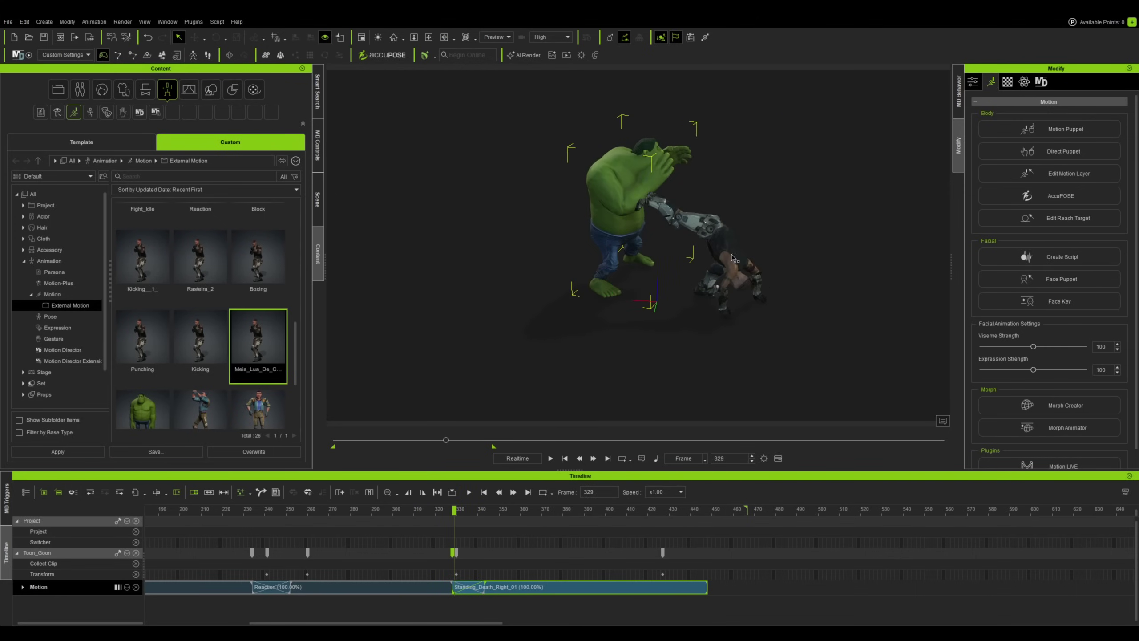
pyautogui.click(1071, 218)
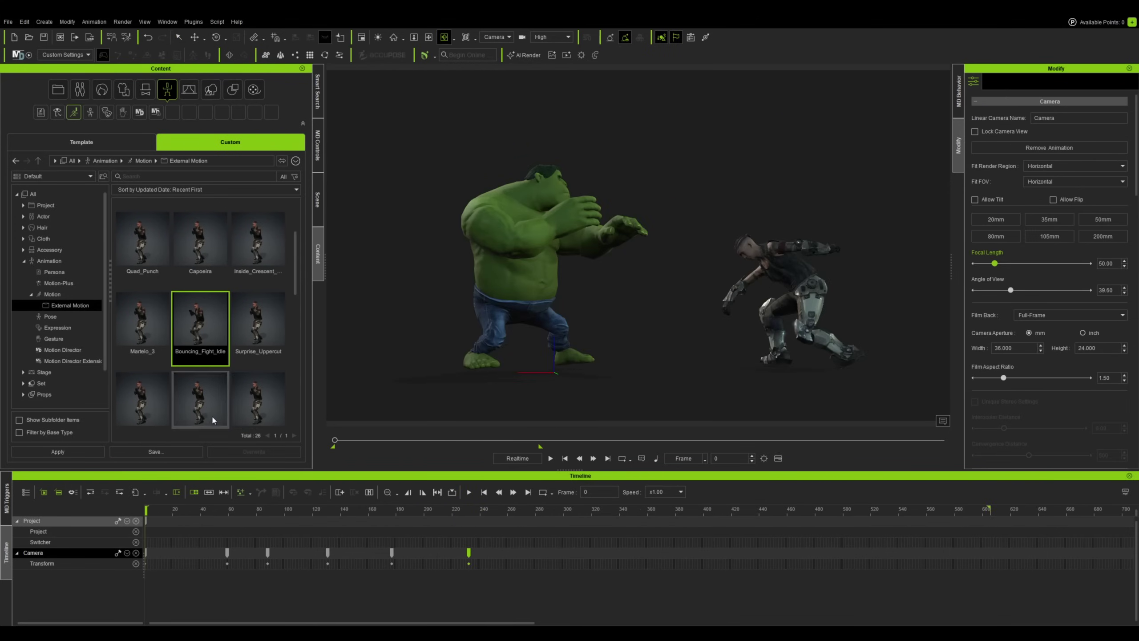
# Step: Play the fight through the animated camera and replay it from the start to review the moves
pyautogui.press('space')
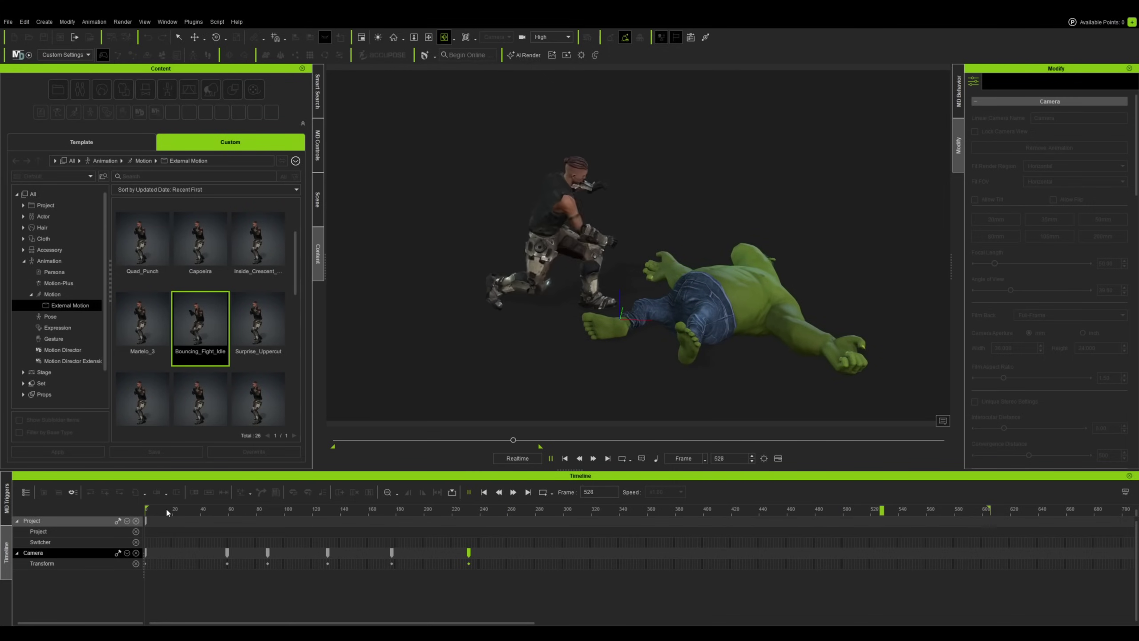
pyautogui.press('space')
pyautogui.press('space')
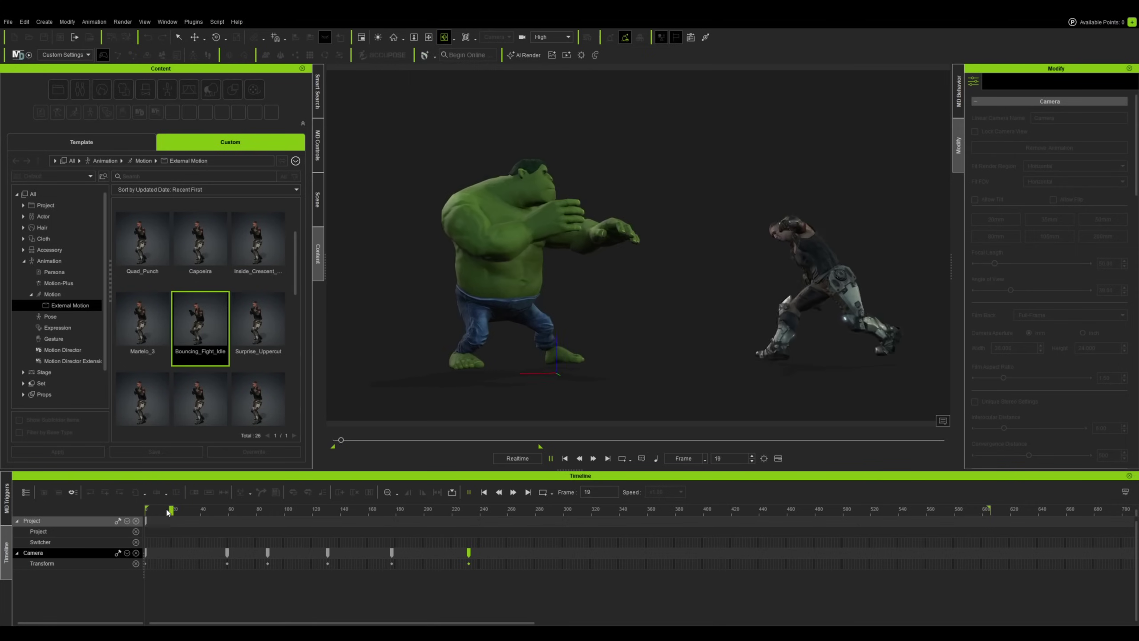
pyautogui.press('space')
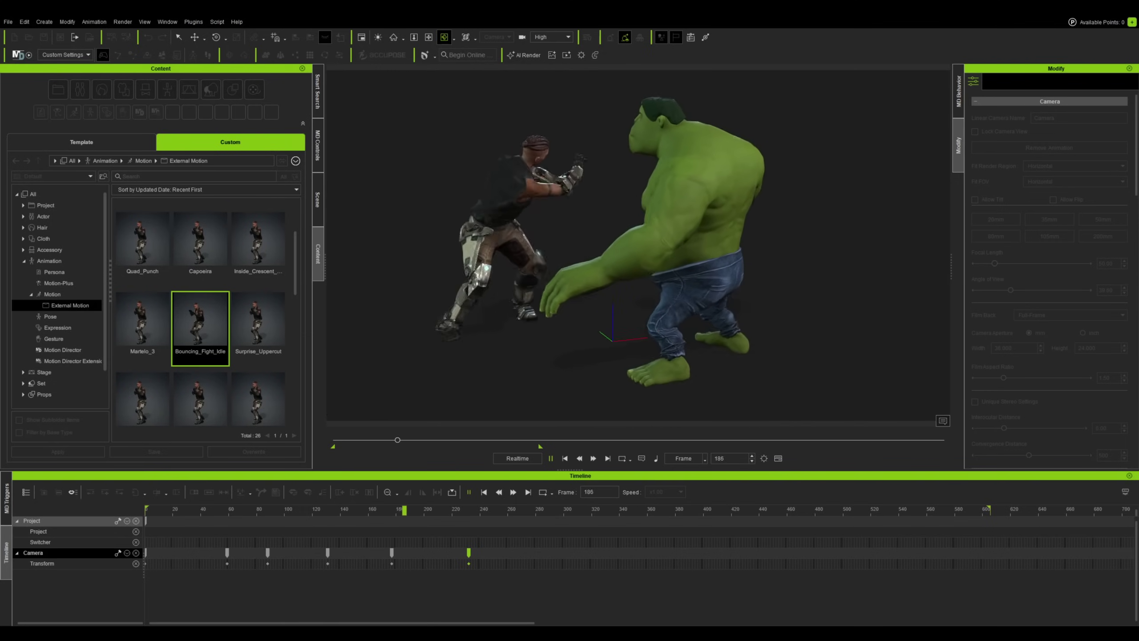
pyautogui.press('space')
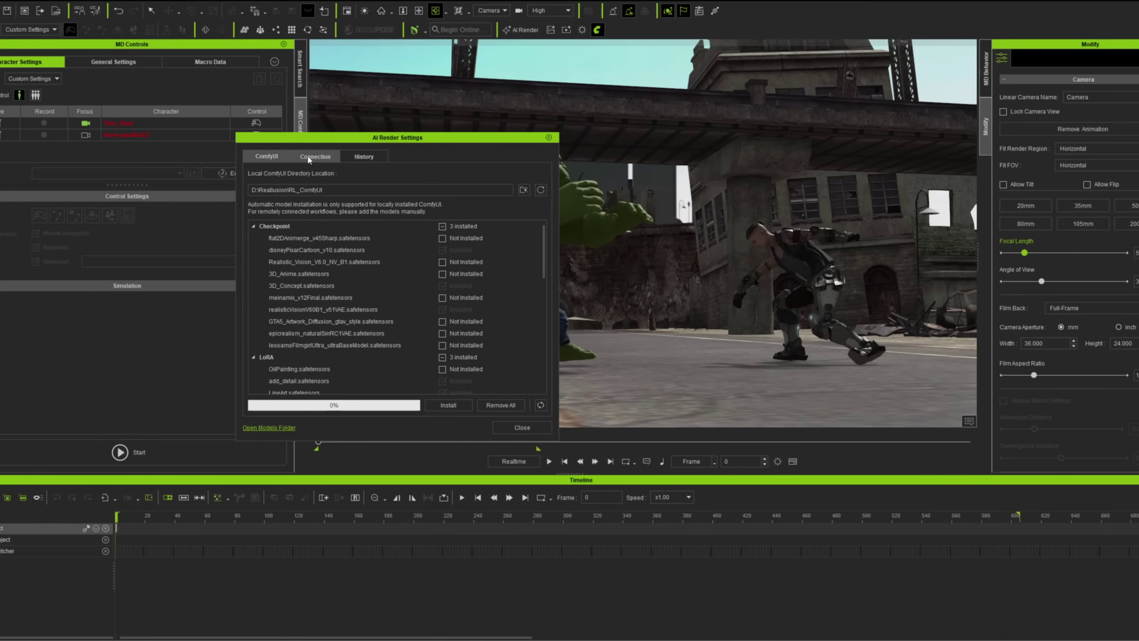
# Step: Check the local ComfyUI connection and the list of models in AI Render Settings, then close the settings
pyautogui.click(315, 157)
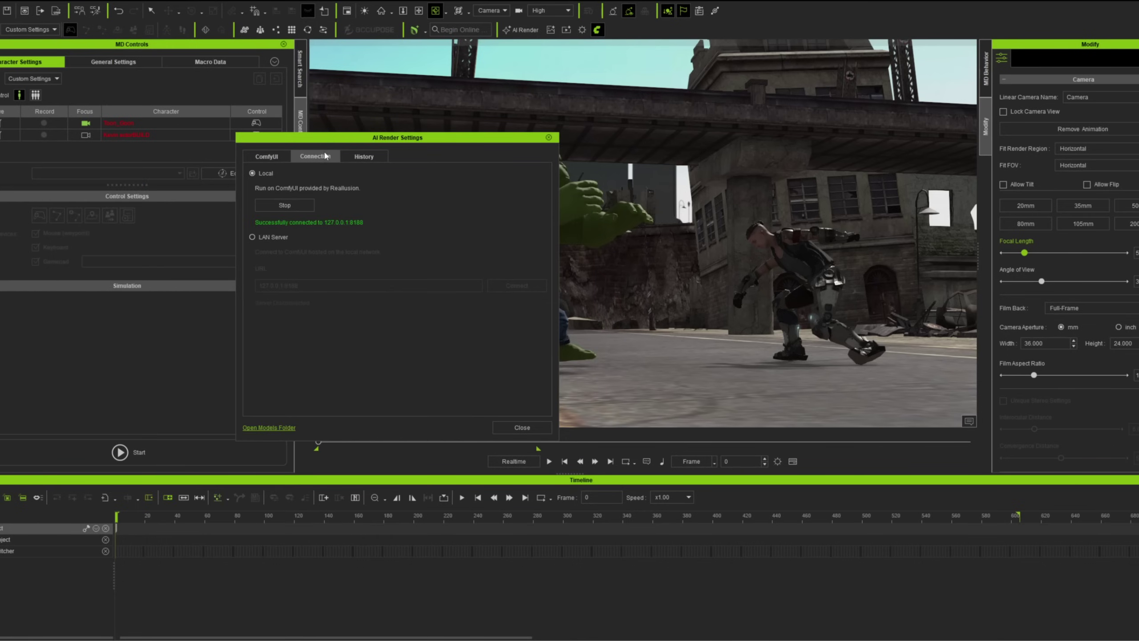
pyautogui.click(252, 157)
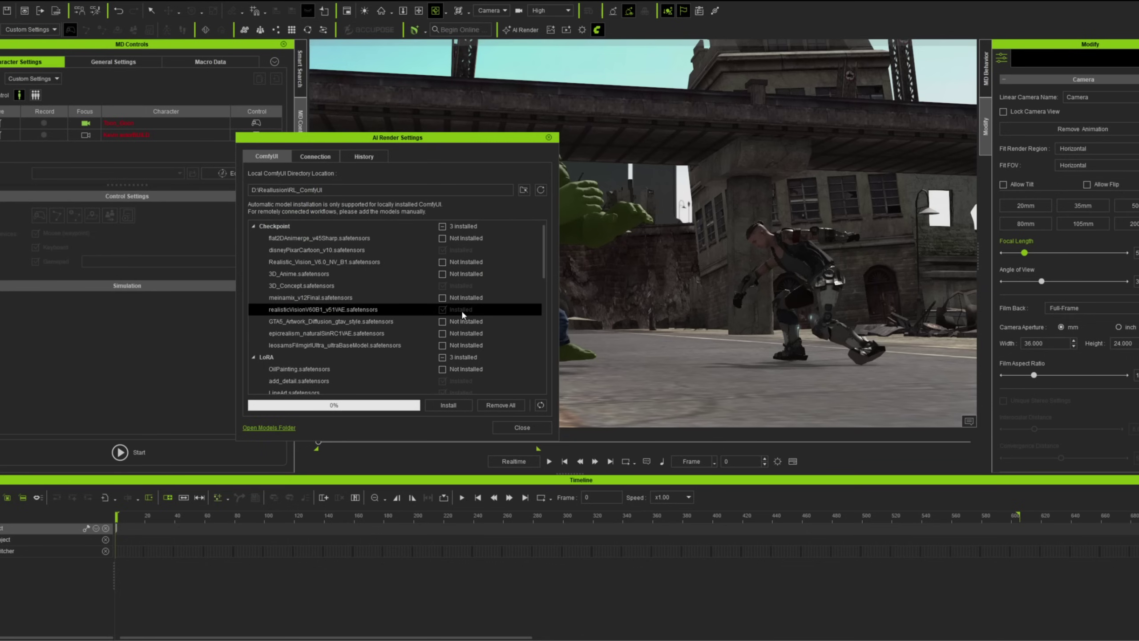
pyautogui.press('Escape')
# Step: Open AI Render and look through its image and video styles, including the custom Flux Image AI Render and flux-vace fusionx workflows
pyautogui.click(520, 30)
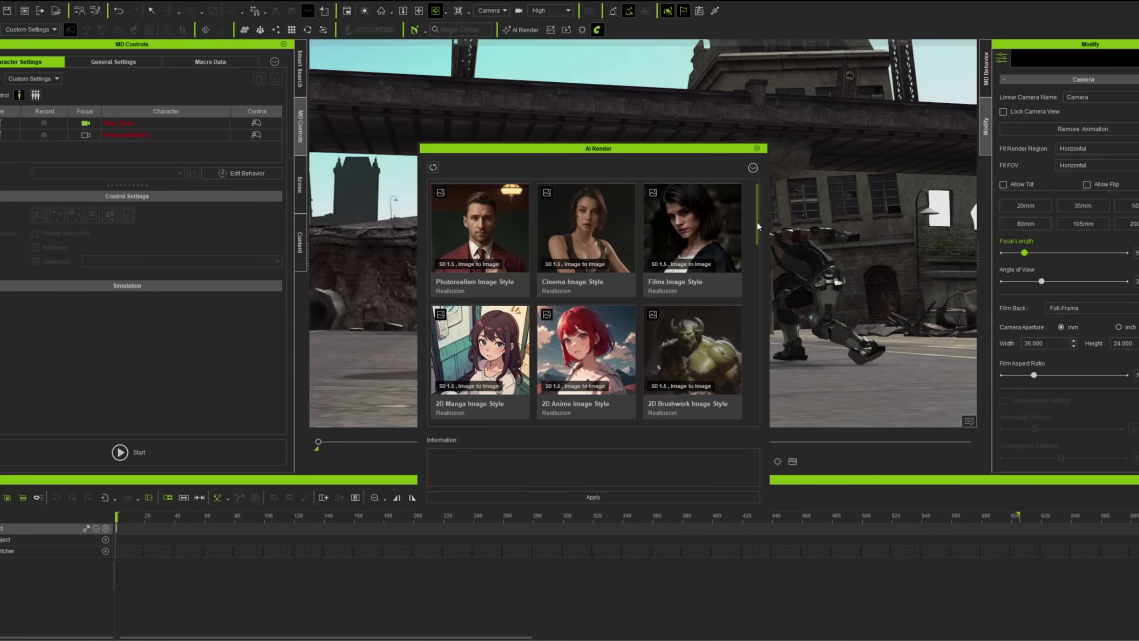
pyautogui.moveTo(757, 226); pyautogui.dragTo(739, 355)
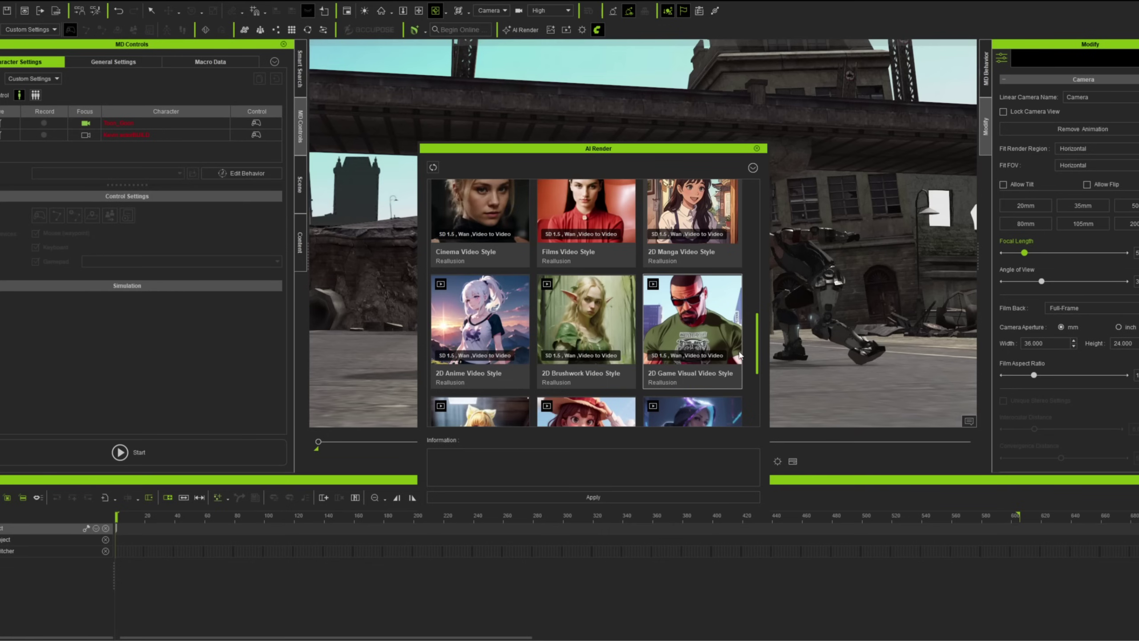
pyautogui.scroll(1, 695, 332)
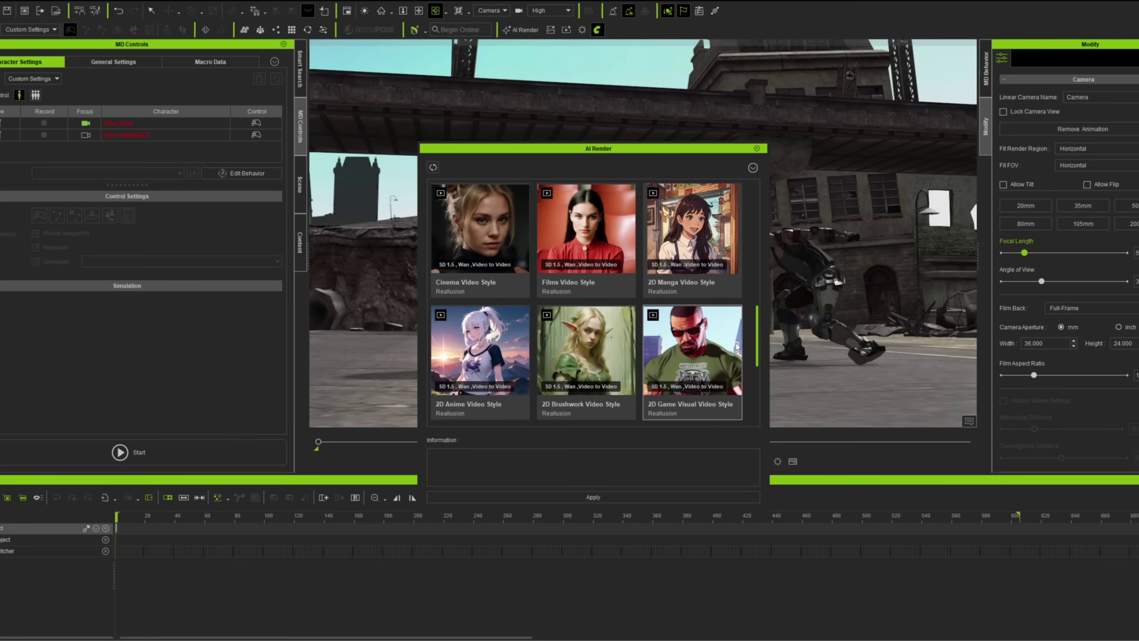
pyautogui.click(467, 253)
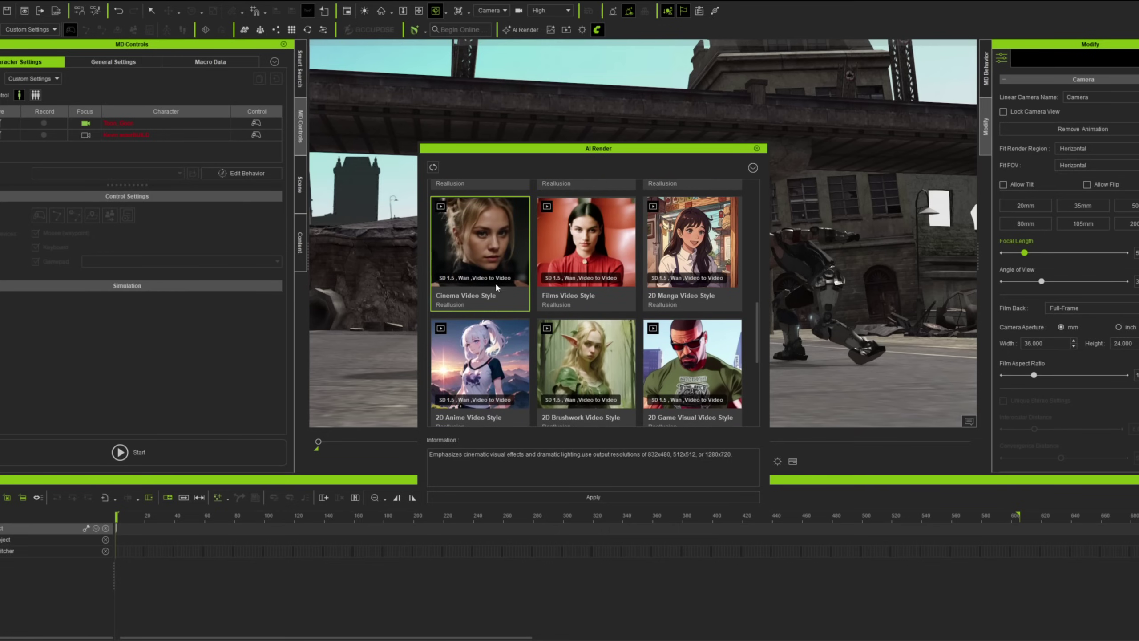
pyautogui.scroll(-5, 530, 350)
pyautogui.click(568, 417)
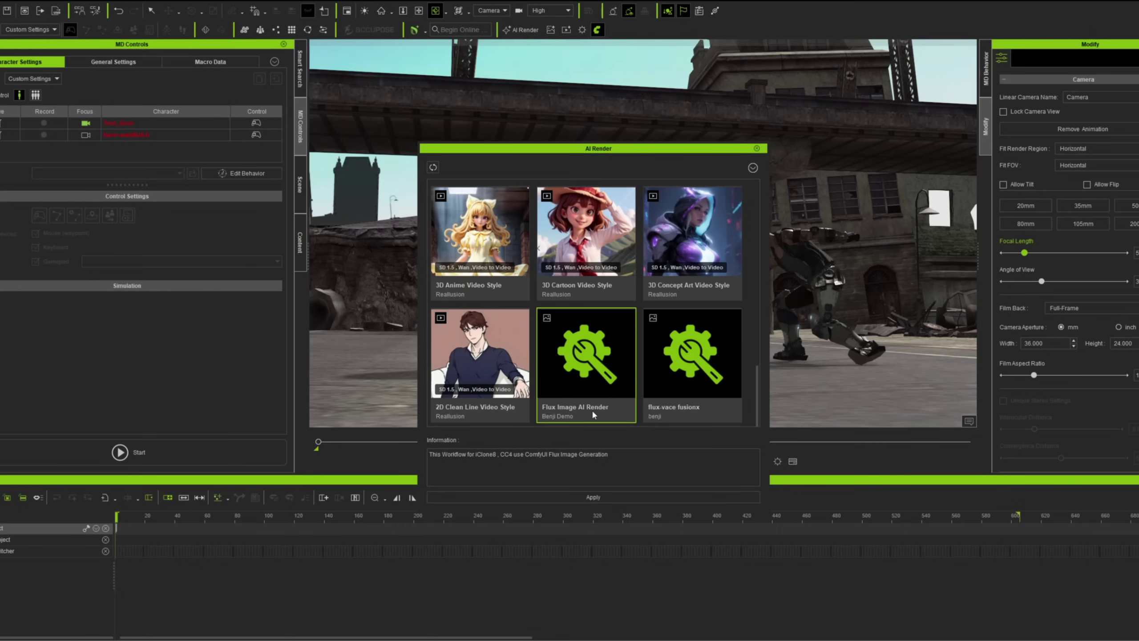
pyautogui.click(658, 410)
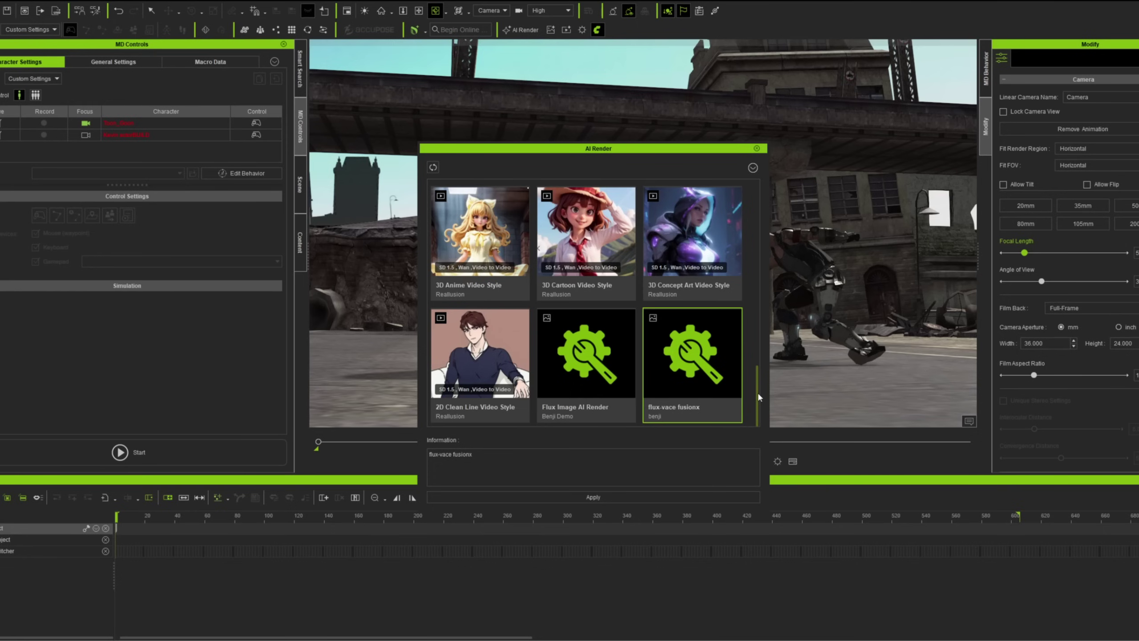
# Step: Apply the Cinema Video Style preset for the AI render
pyautogui.scroll(5, 758, 397)
pyautogui.click(486, 267)
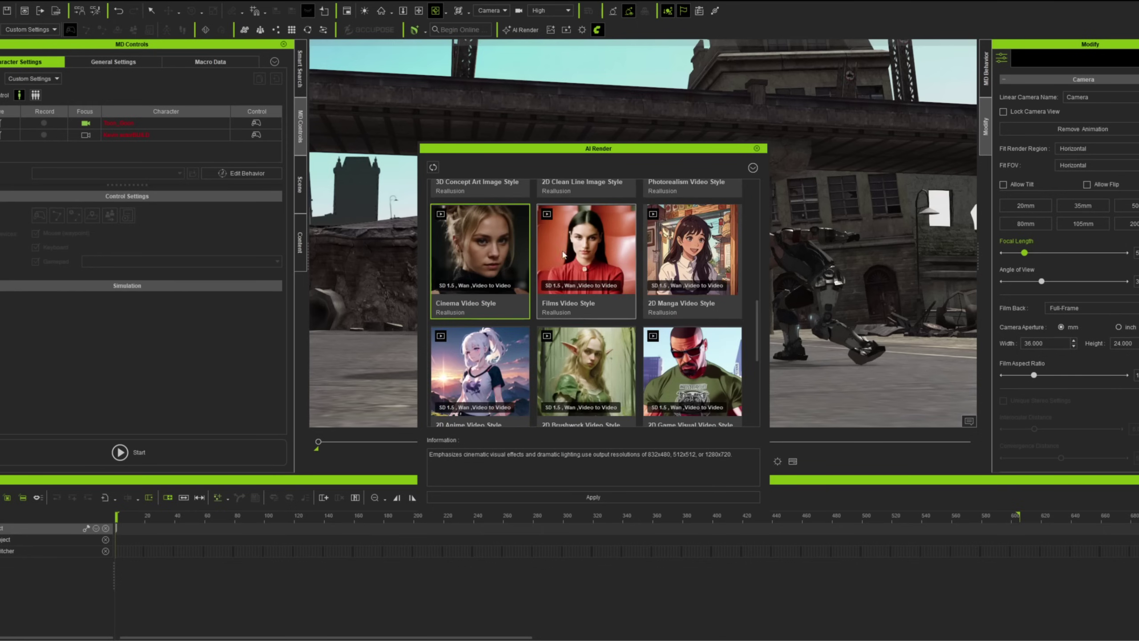
pyautogui.click(603, 497)
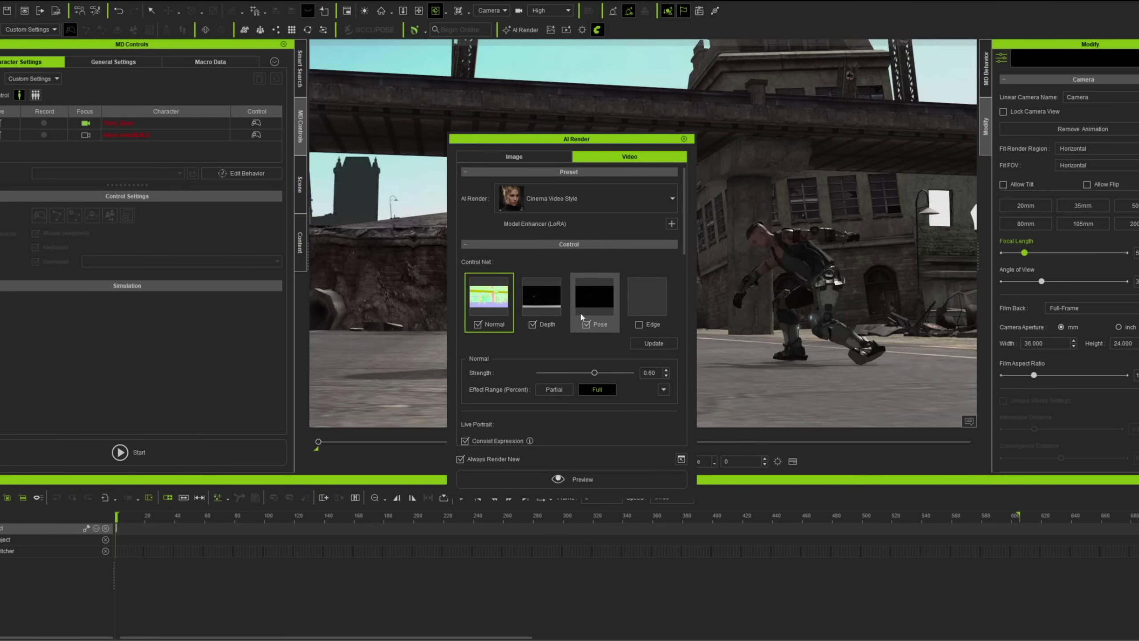
# Step: Move the AI Render window aside, update the Control Net maps and show the Depth control's settings
pyautogui.moveTo(532, 141); pyautogui.dragTo(648, 143)
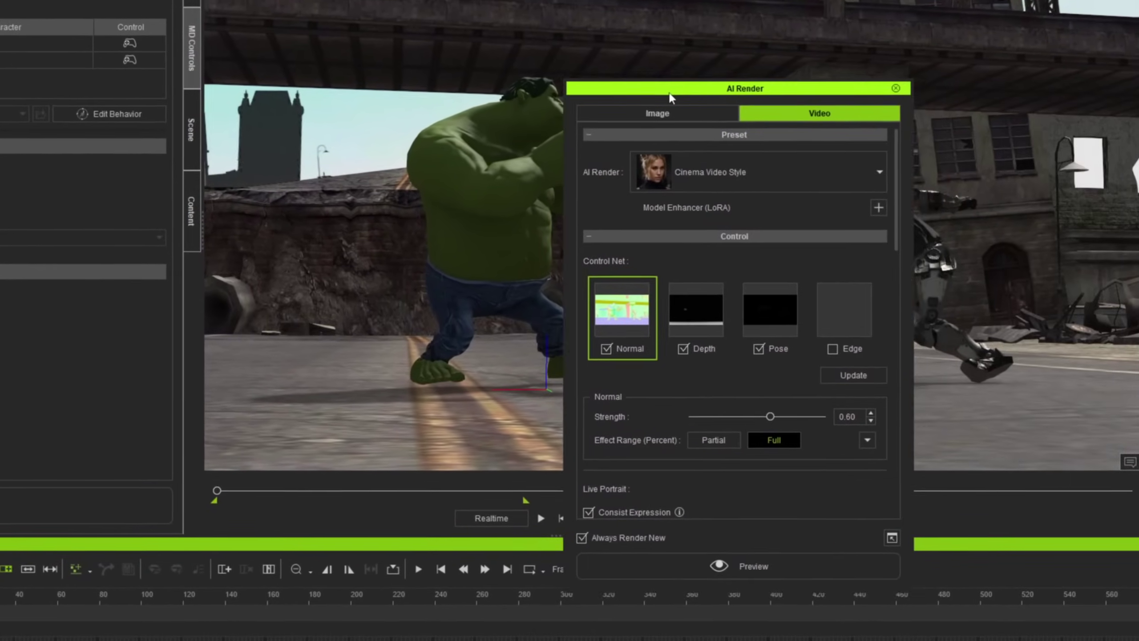
pyautogui.moveTo(669, 93); pyautogui.dragTo(650, 90)
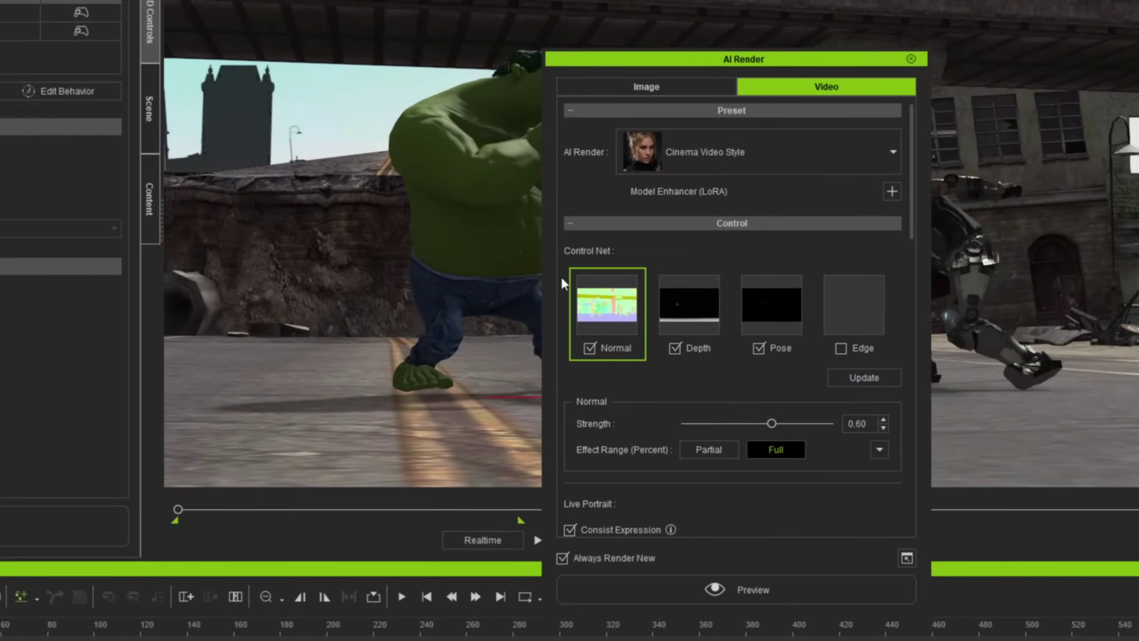
pyautogui.click(864, 377)
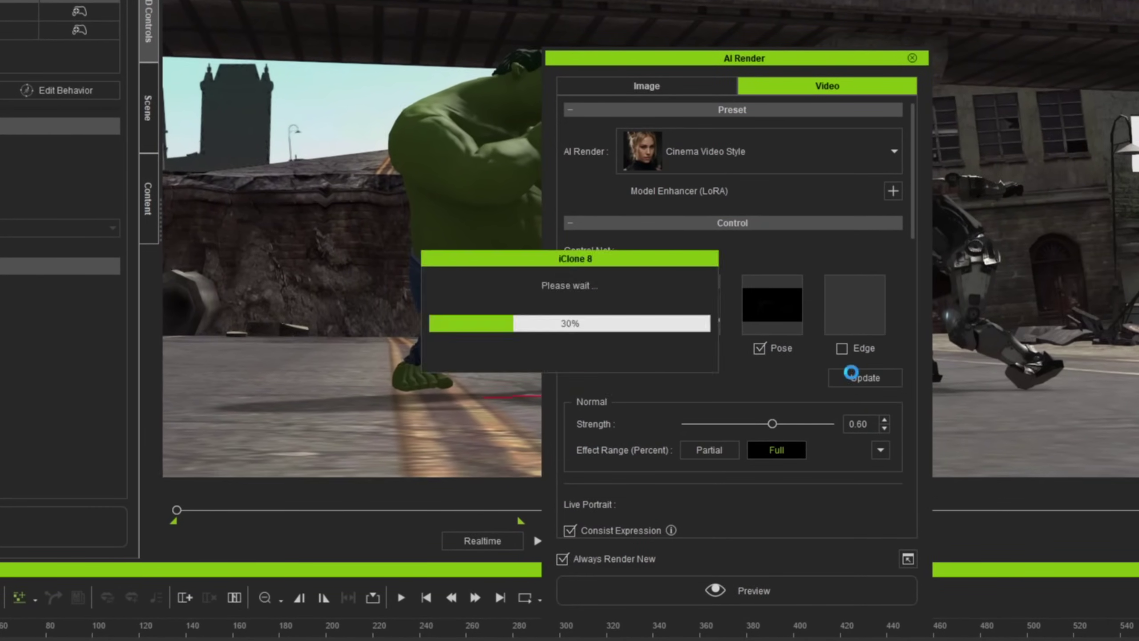
pyautogui.click(710, 313)
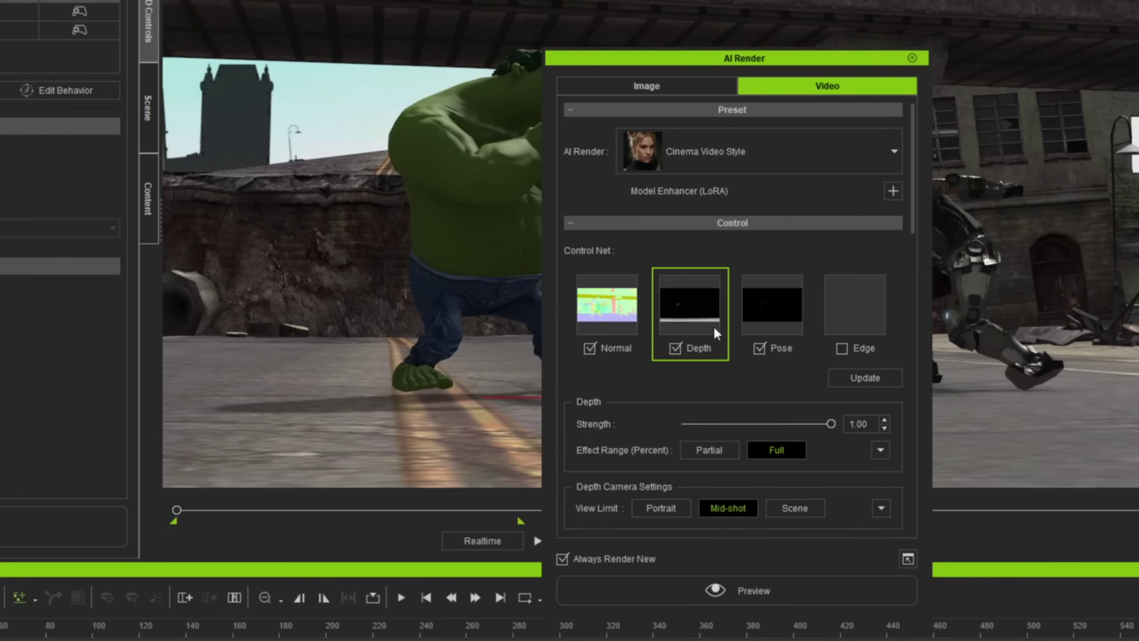
# Step: Set the Depth control's view limit to Scene, update the Control Net maps and check the Depth and Pose previews
pyautogui.click(854, 376)
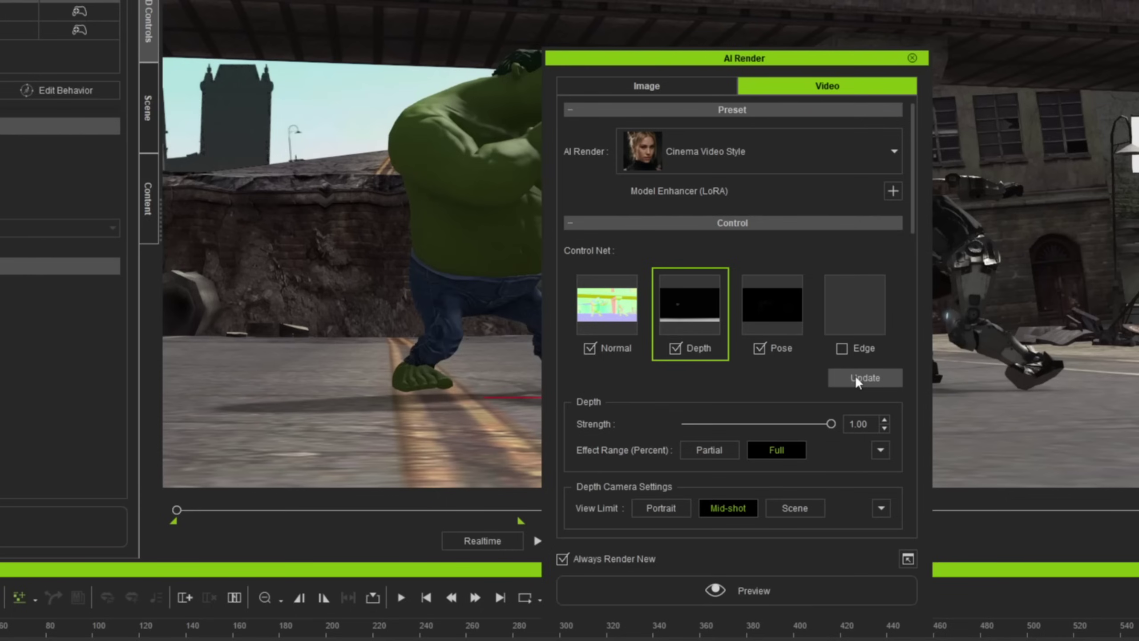
pyautogui.moveTo(699, 309)
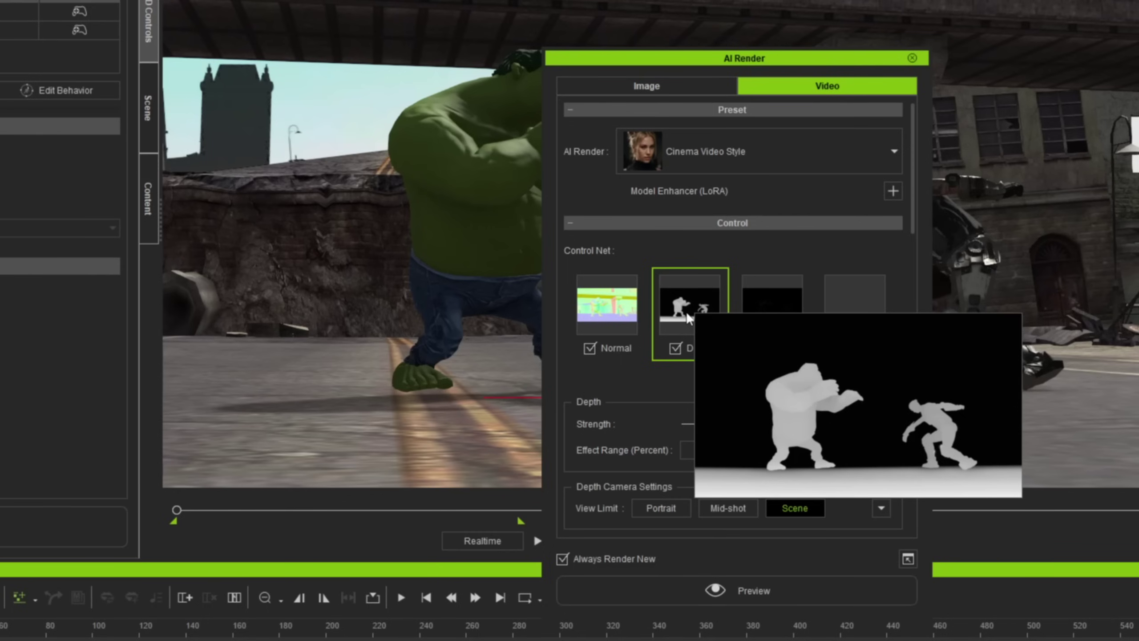
pyautogui.click(761, 321)
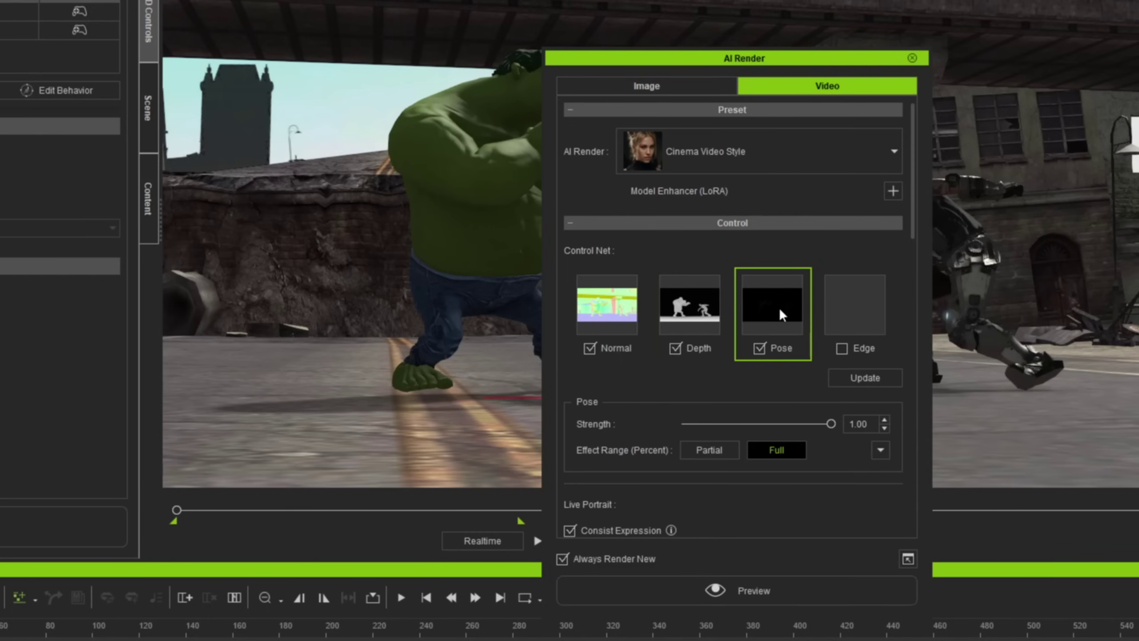
pyautogui.moveTo(780, 310)
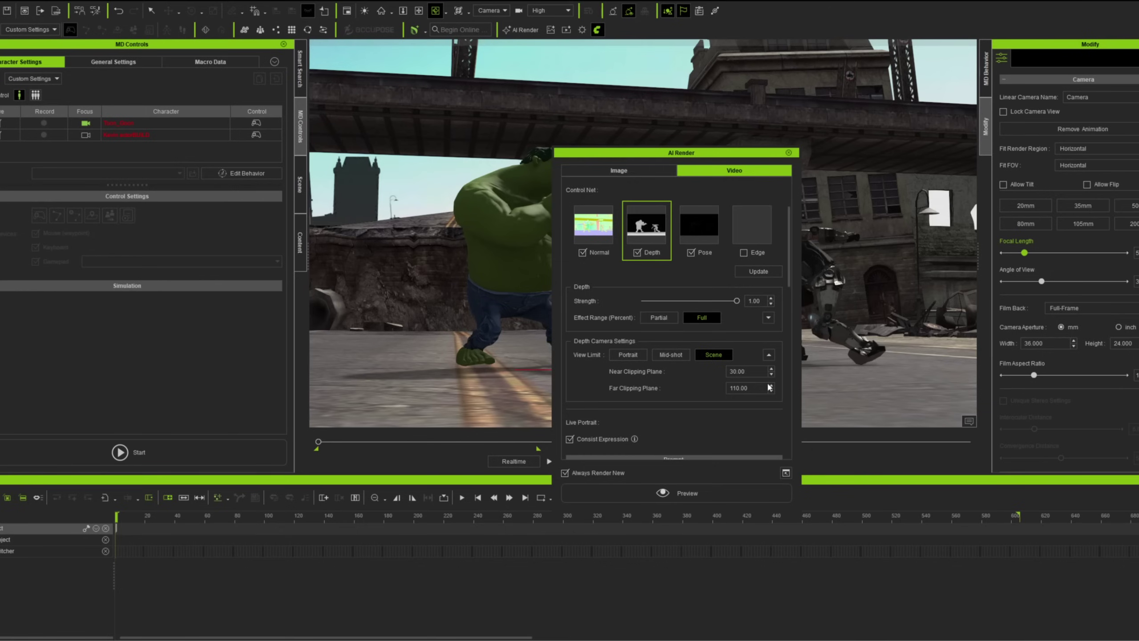
pyautogui.scroll(-1, 788, 385)
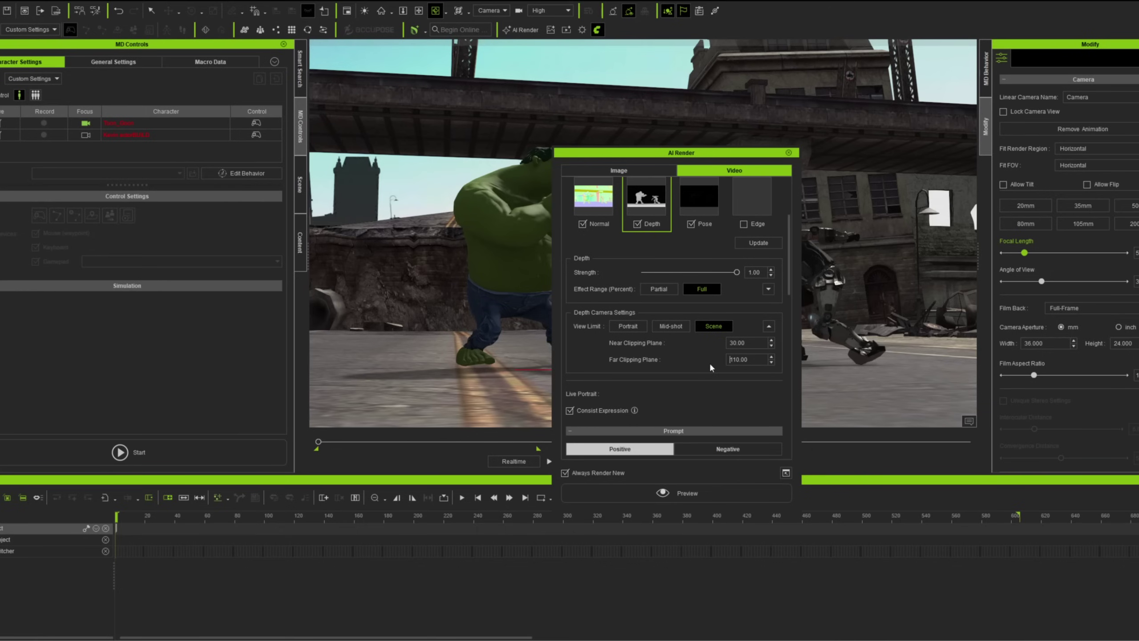
pyautogui.click(768, 326)
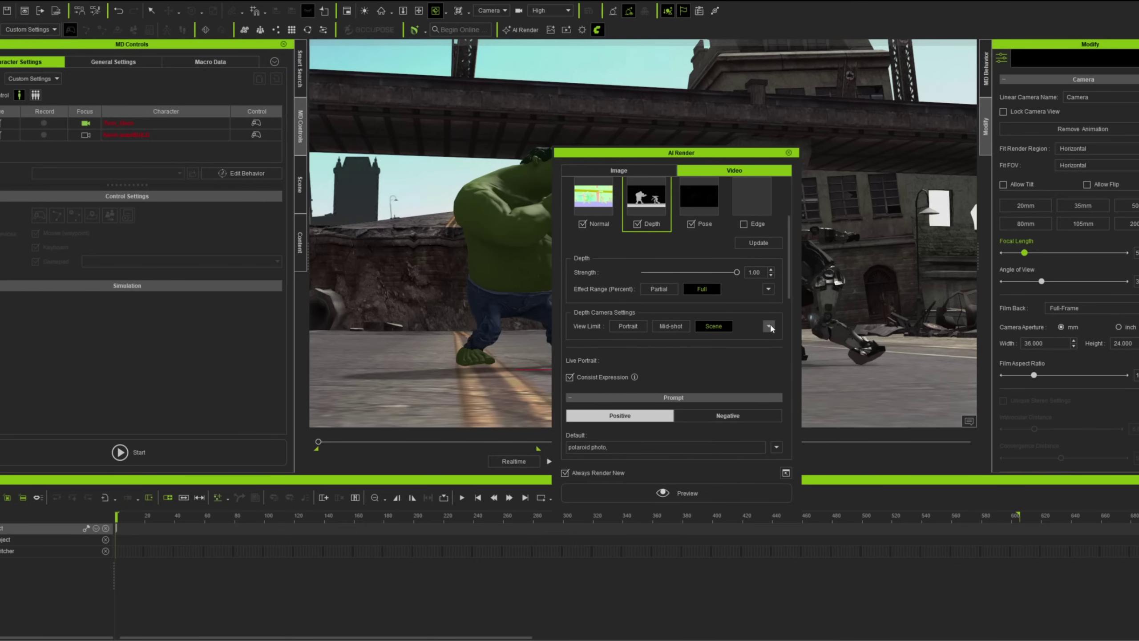
# Step: Show the negative prompt and try to generate a preview with the Cinema Video Style preset
pyautogui.scroll(-5, 718, 346)
pyautogui.click(709, 358)
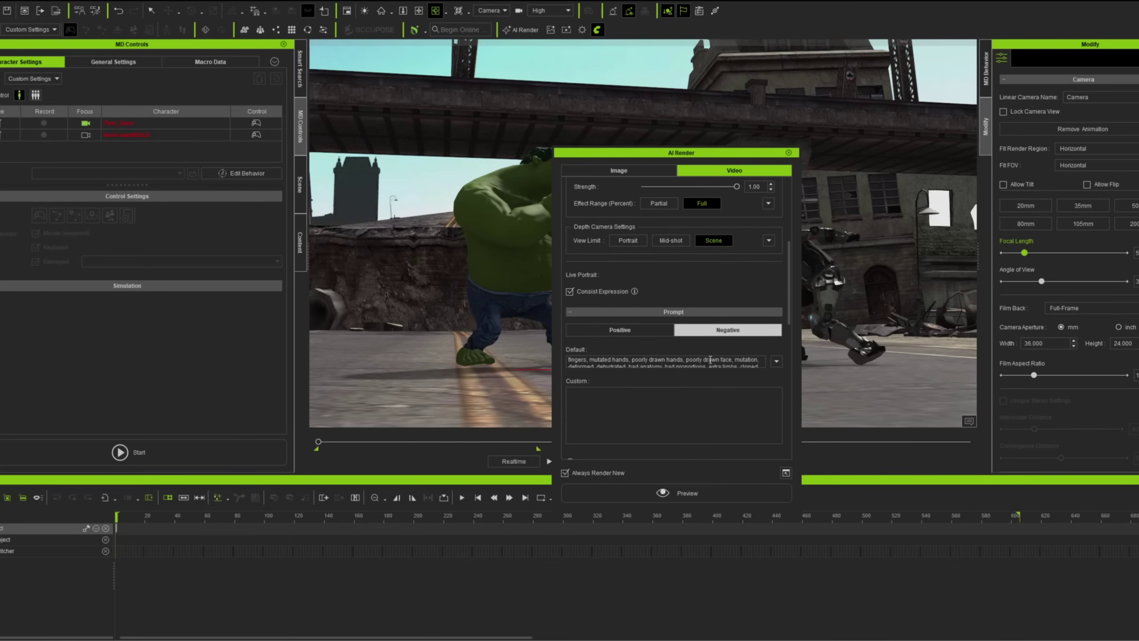
pyautogui.click(698, 493)
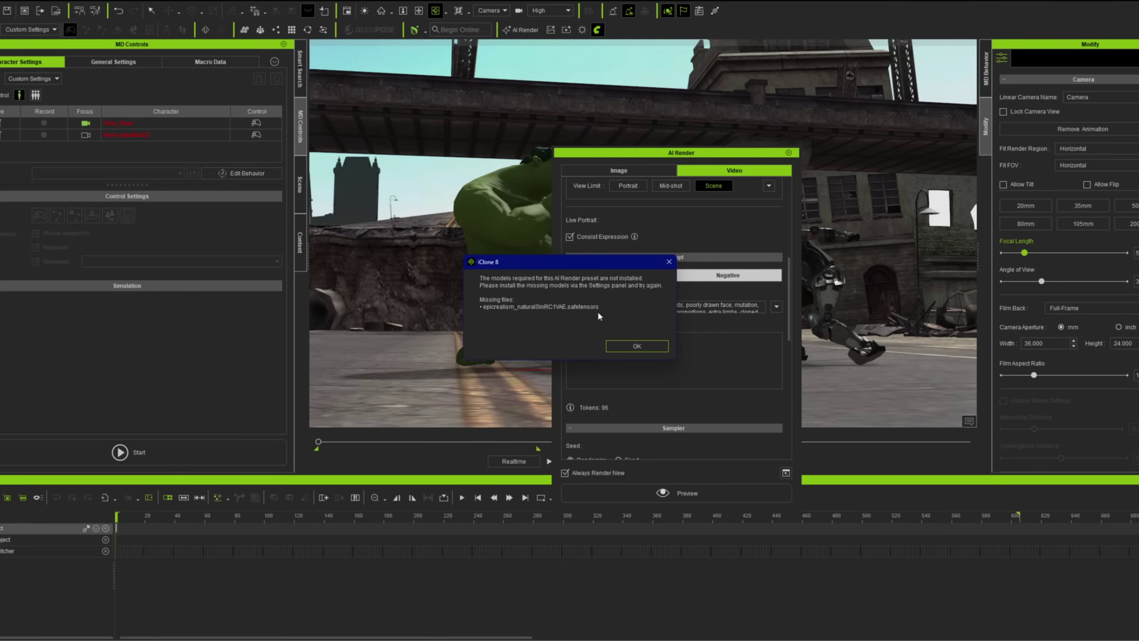
pyautogui.click(636, 344)
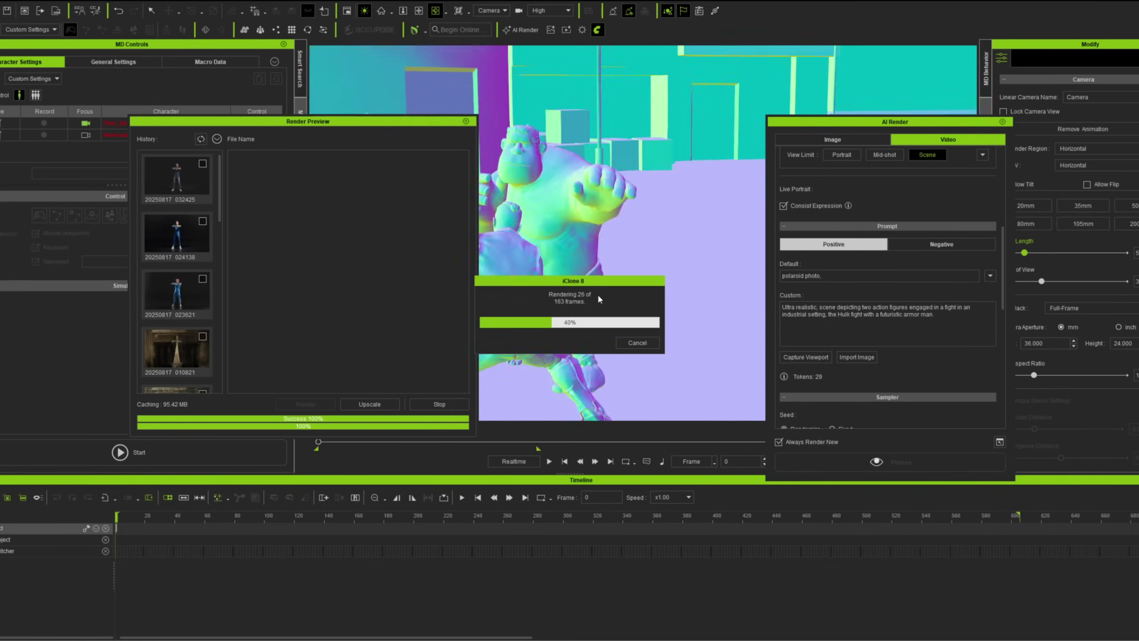
# Step: Move the rendering progress dialog aside, minimise the ComfyUI console and widen the Render Preview window
pyautogui.moveTo(604, 286); pyautogui.dragTo(655, 287)
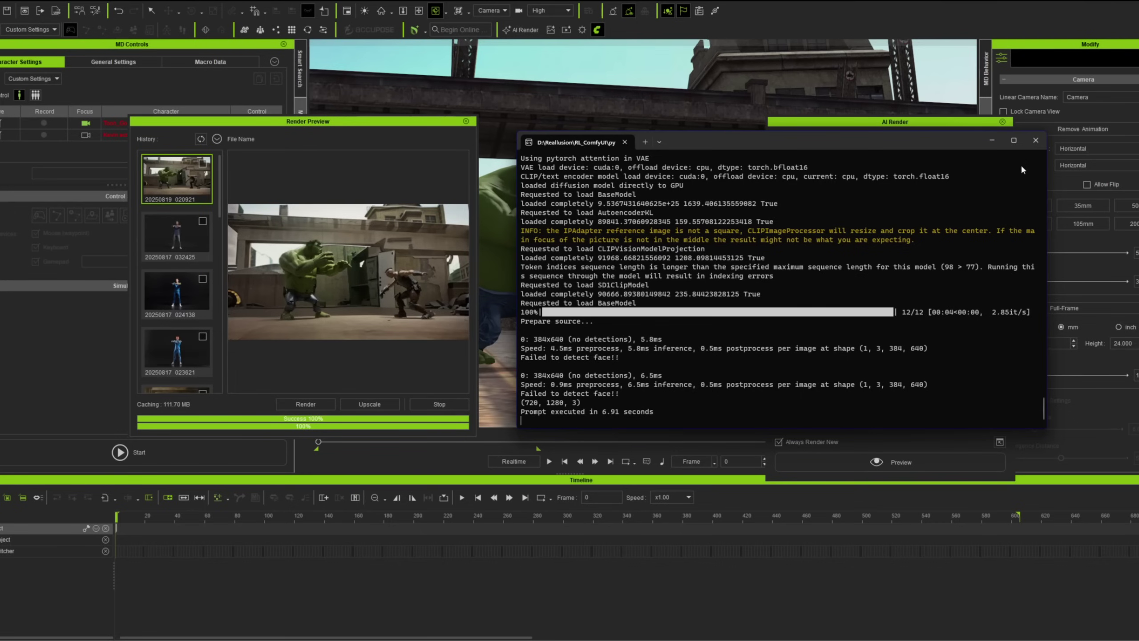
pyautogui.click(995, 140)
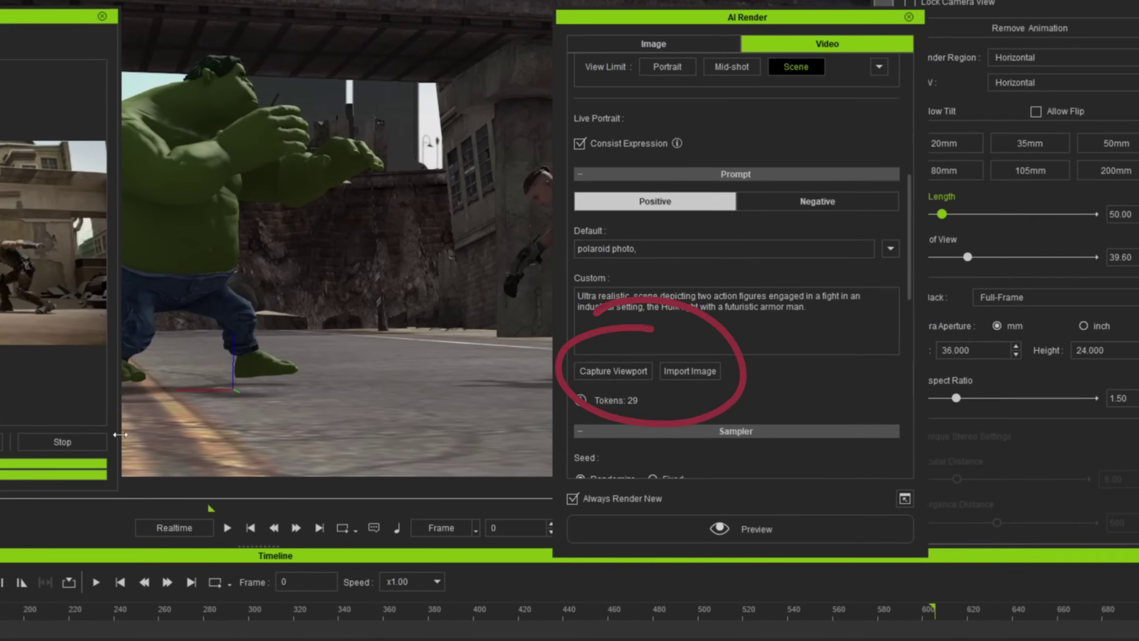
pyautogui.moveTo(163, 430); pyautogui.dragTo(282, 390)
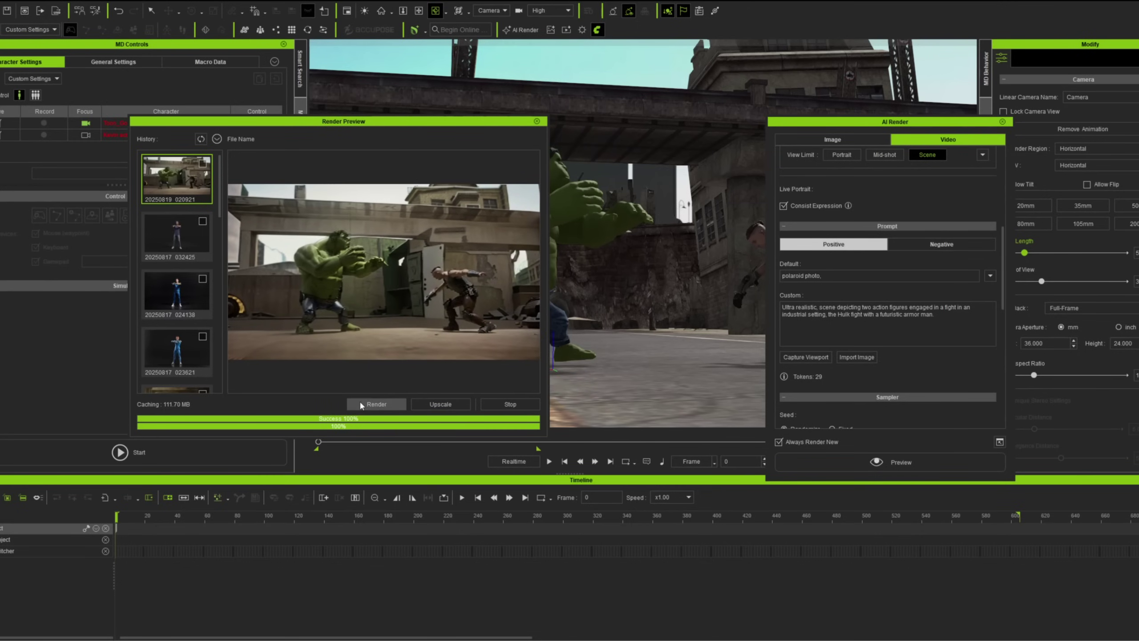
# Step: Open the video render options for the finished preview and look through the available Wan2.1 models
pyautogui.click(377, 402)
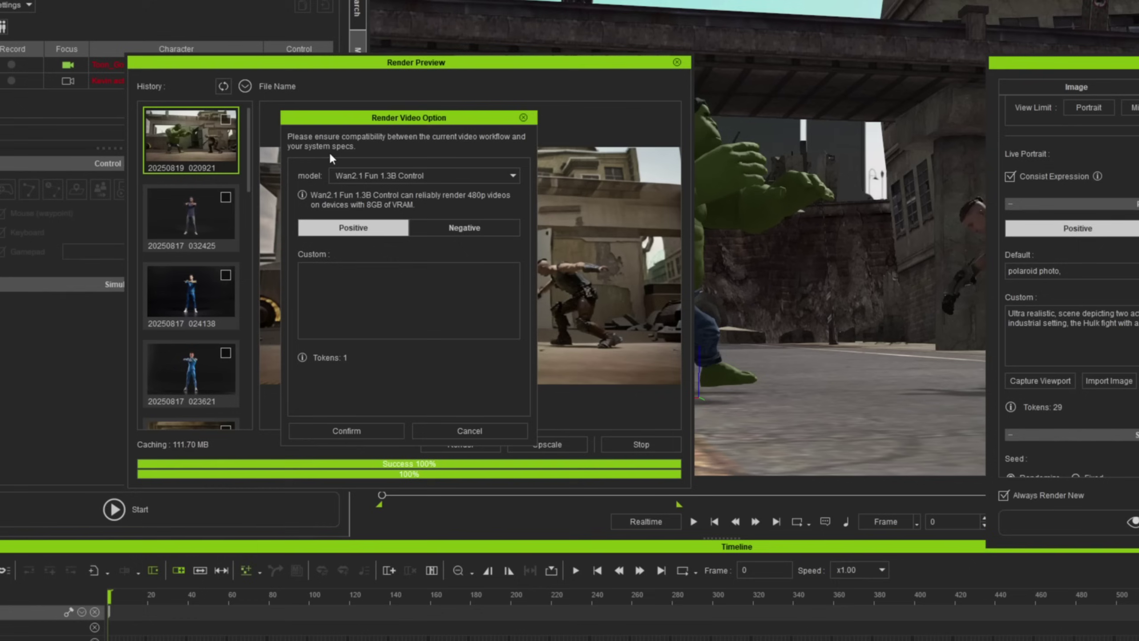
pyautogui.click(295, 201)
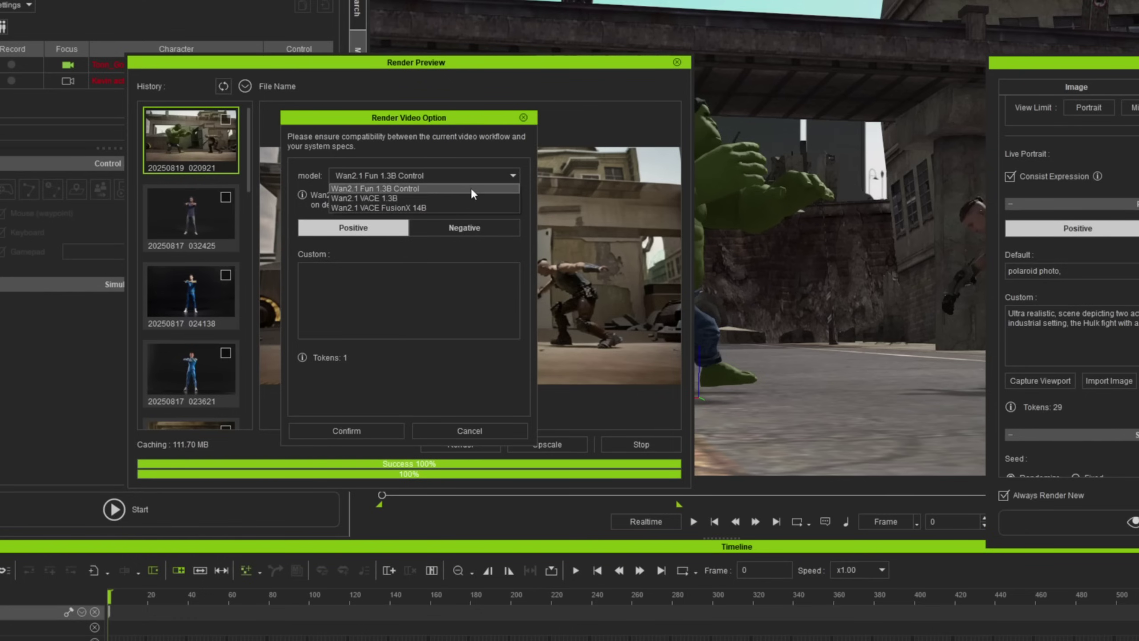
pyautogui.click(356, 209)
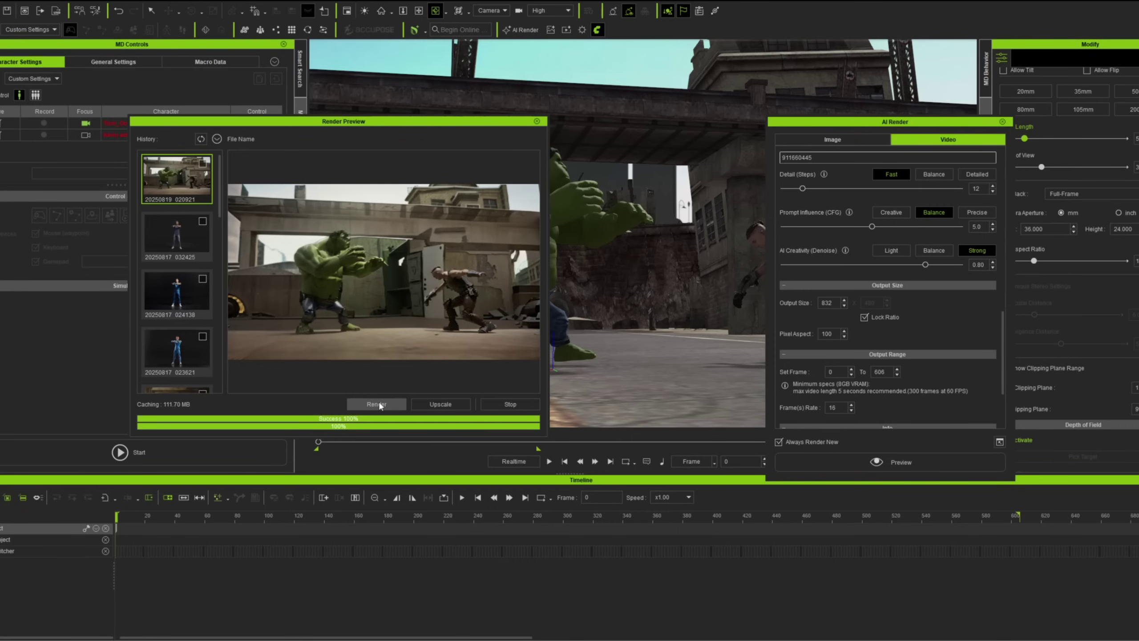
pyautogui.click(378, 404)
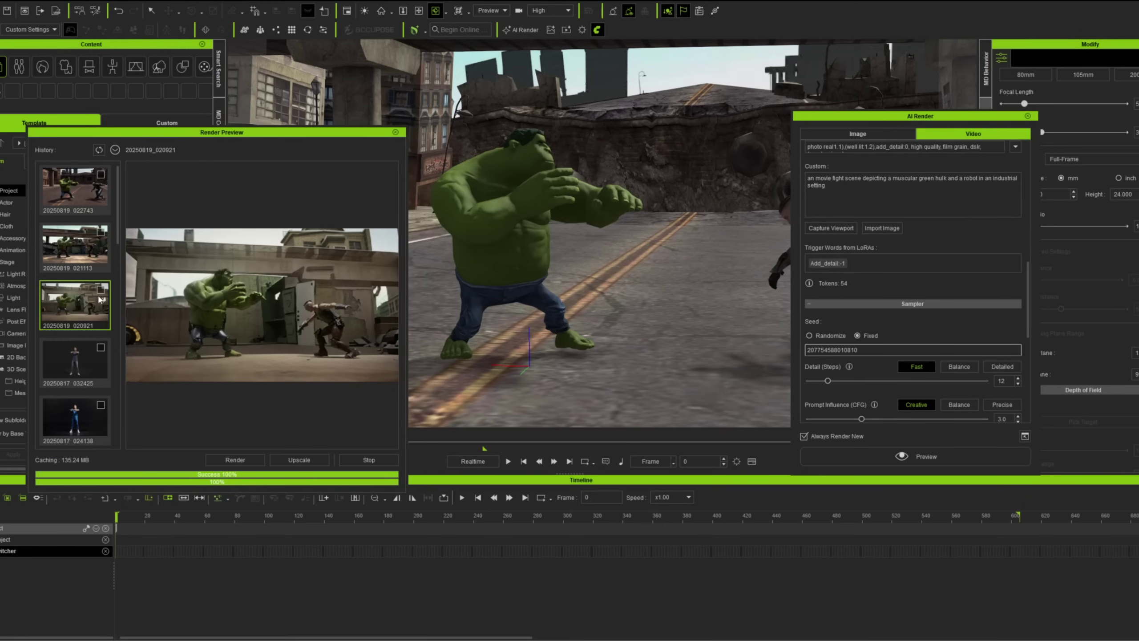
# Step: Open the output folder of render 20250819_022743 and examine its render image and Control Net image maps
pyautogui.click(77, 188)
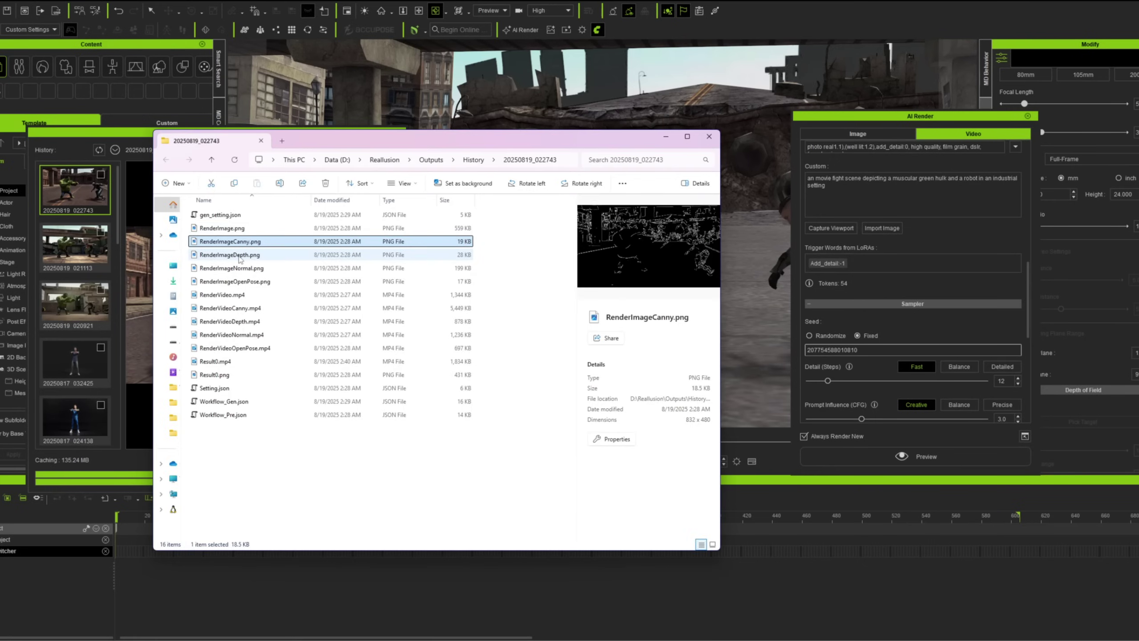
pyautogui.click(237, 216)
pyautogui.click(252, 230)
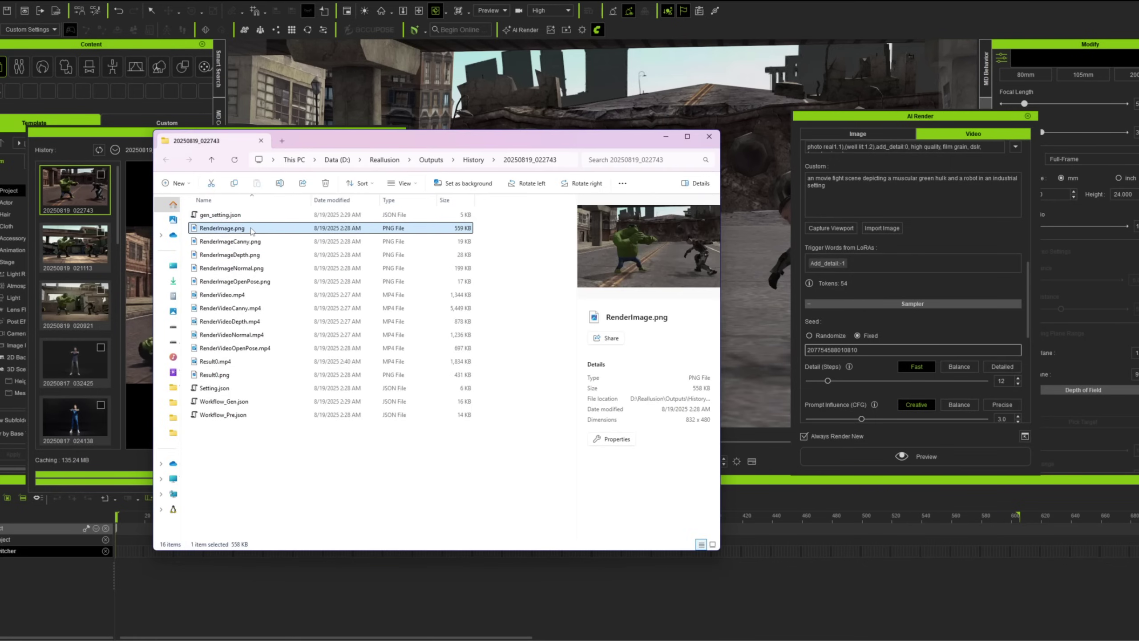
pyautogui.press('Down')
# Step: Step through the render video, its control videos and the Result0.mp4 output in the folder
pyautogui.press('Down')
pyautogui.press('Down')
pyautogui.press('Down')
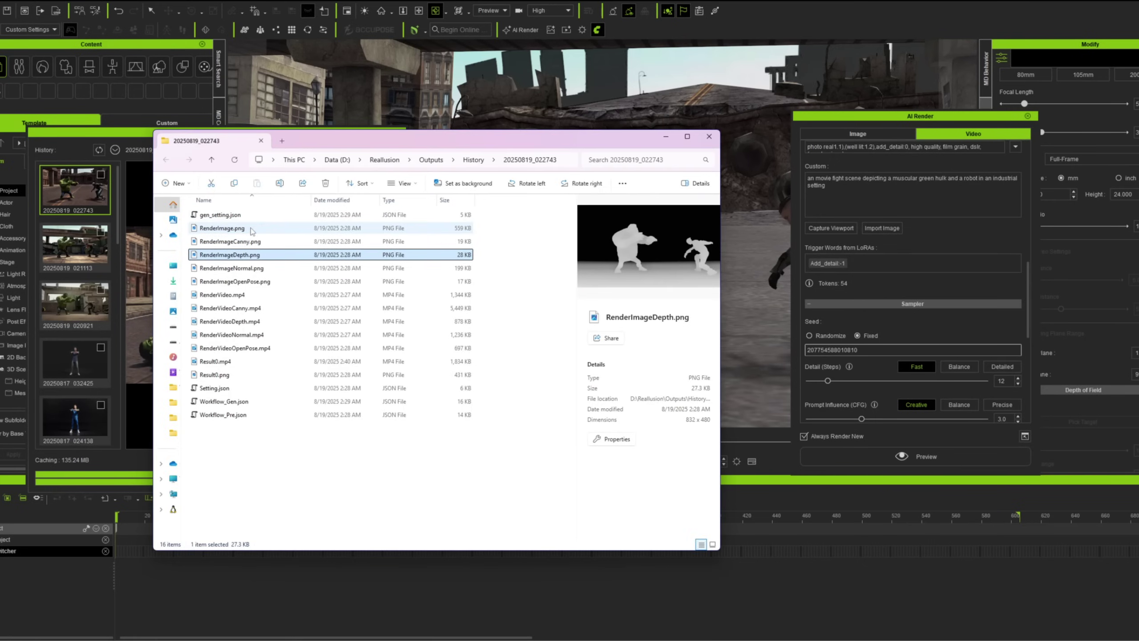
pyautogui.press('Down')
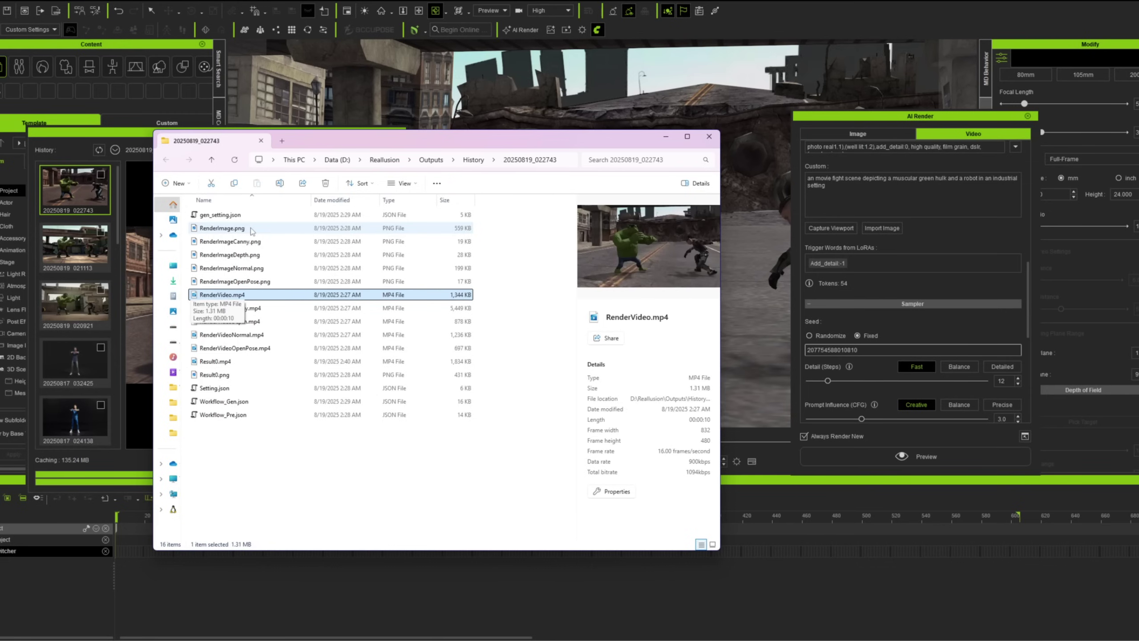
pyautogui.press('Down')
pyautogui.press('Down')
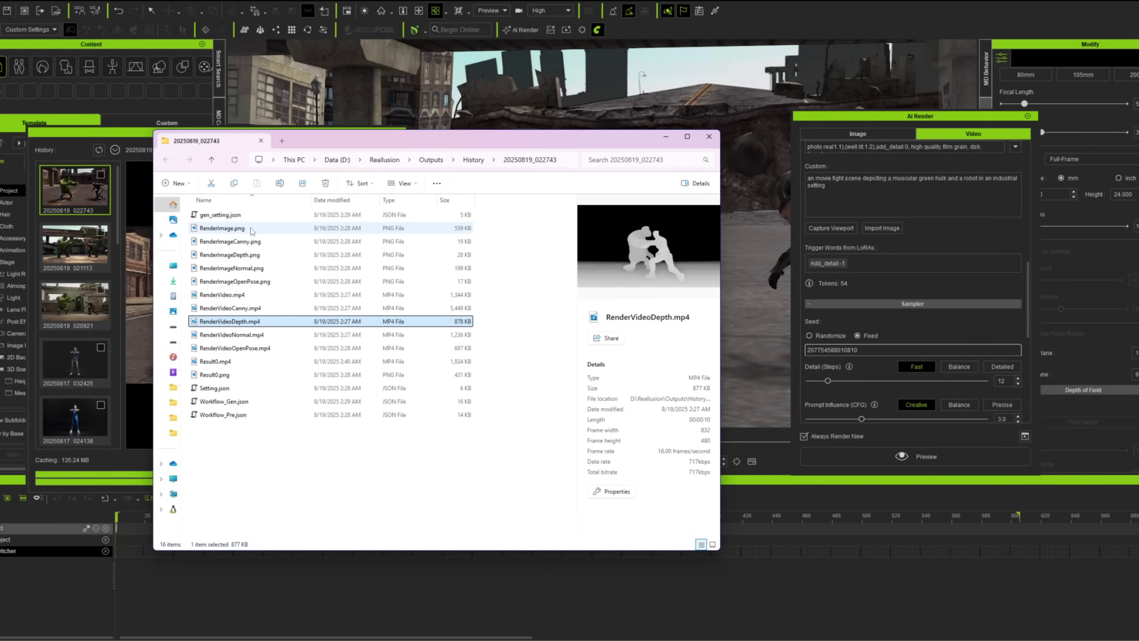
pyautogui.press('Down')
pyautogui.press('Down')
pyautogui.press('Down')
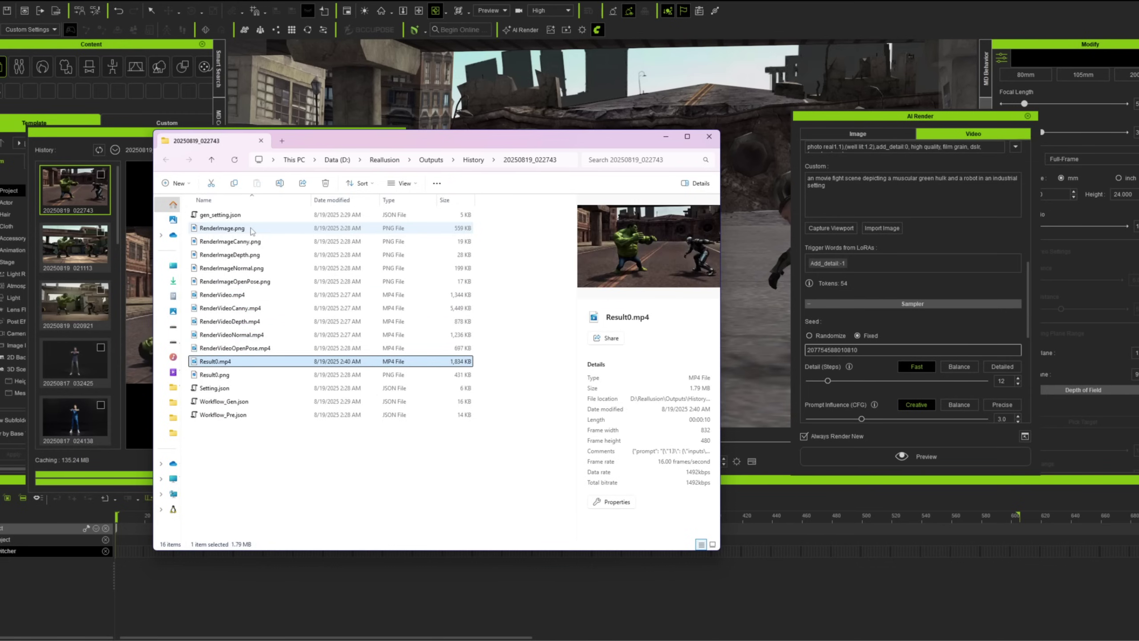
# Step: Compare Result0.mp4 with Result0.png and look over the settings and workflow JSON files
pyautogui.press('Down')
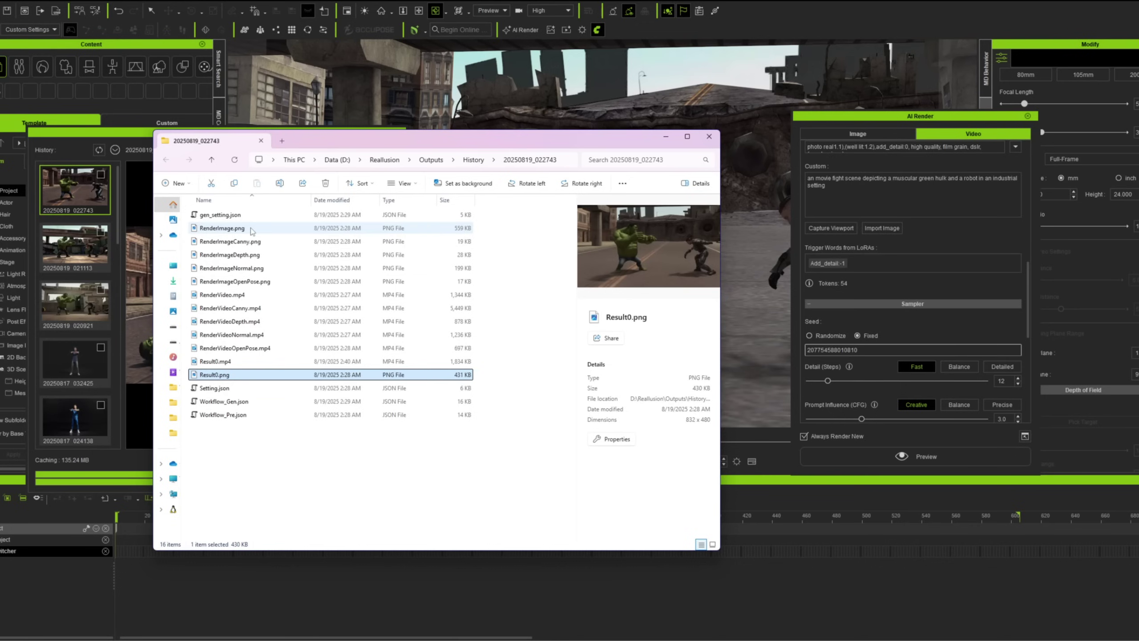
pyautogui.press('Up')
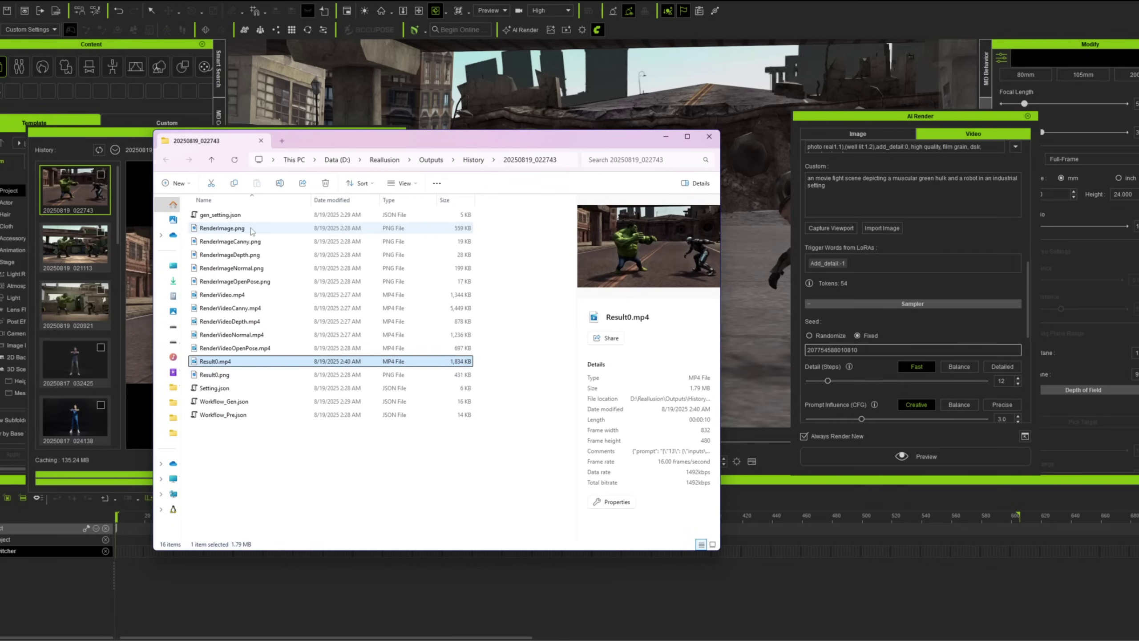
pyautogui.press('Down')
pyautogui.press('Down')
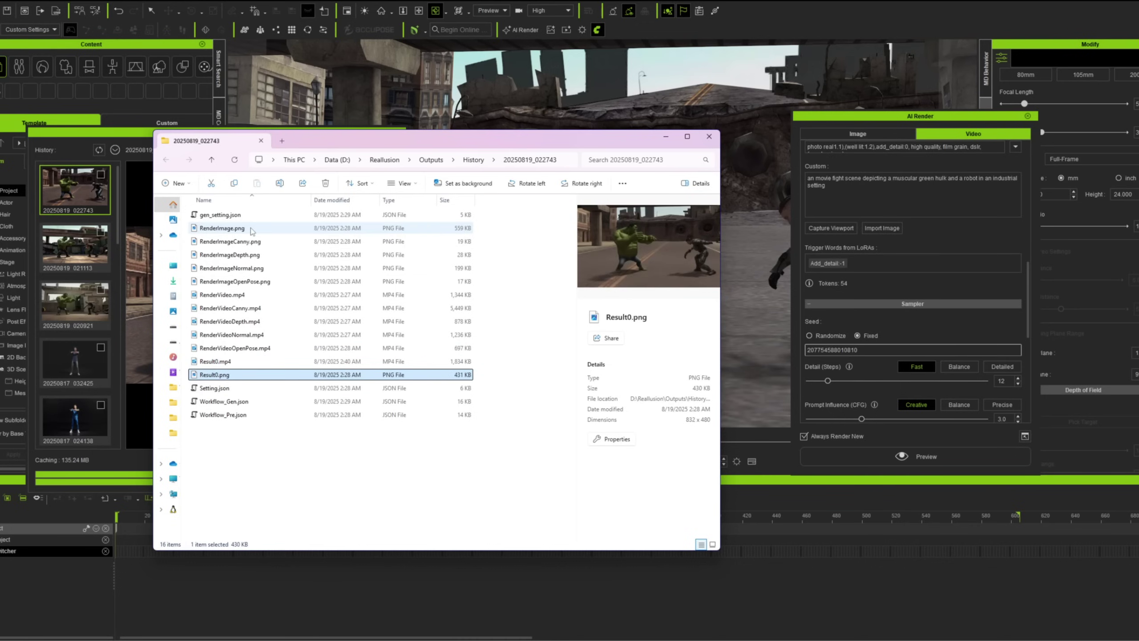
pyautogui.press('Down')
pyautogui.press('Down')
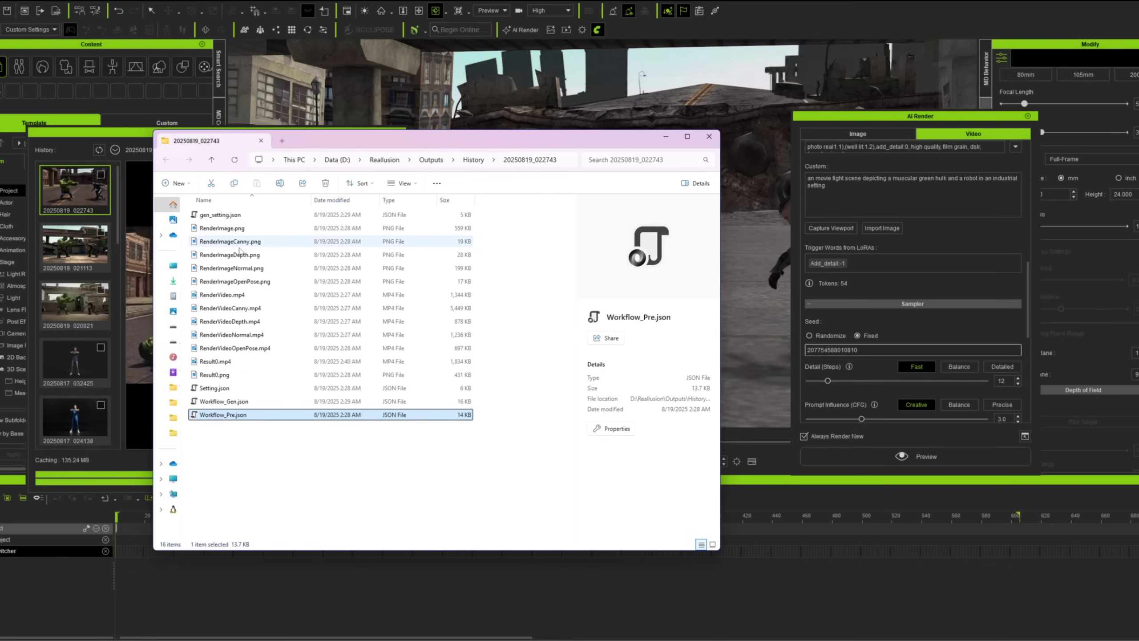
# Step: Inspect RenderImageCanny.png and the OpenPose and Canny control videos again
pyautogui.click(248, 243)
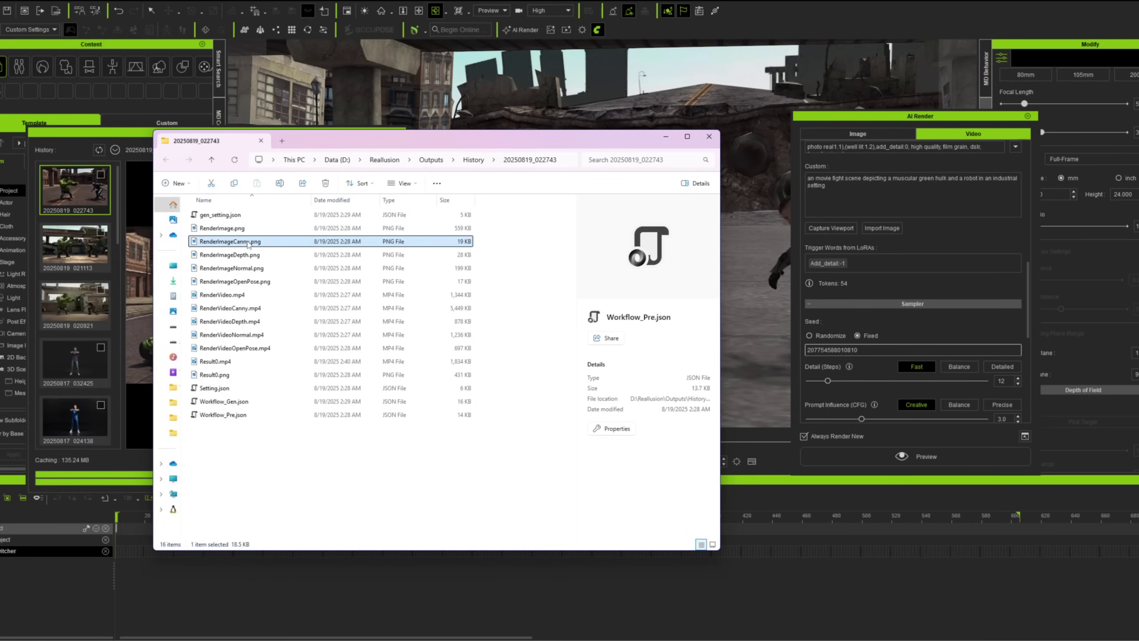
pyautogui.click(251, 349)
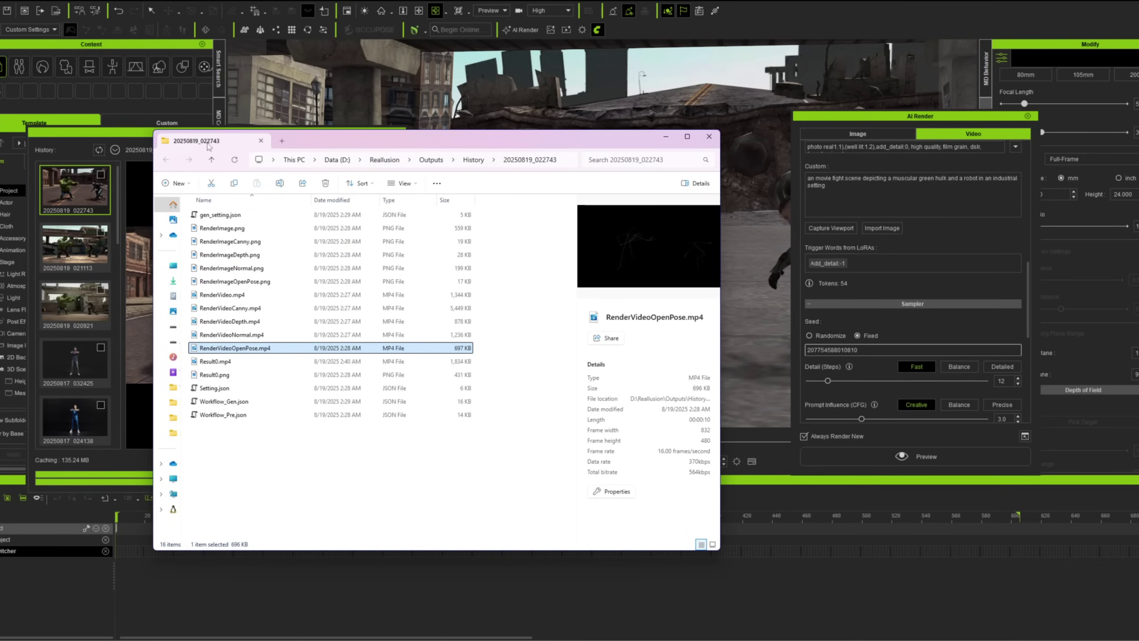
pyautogui.click(260, 308)
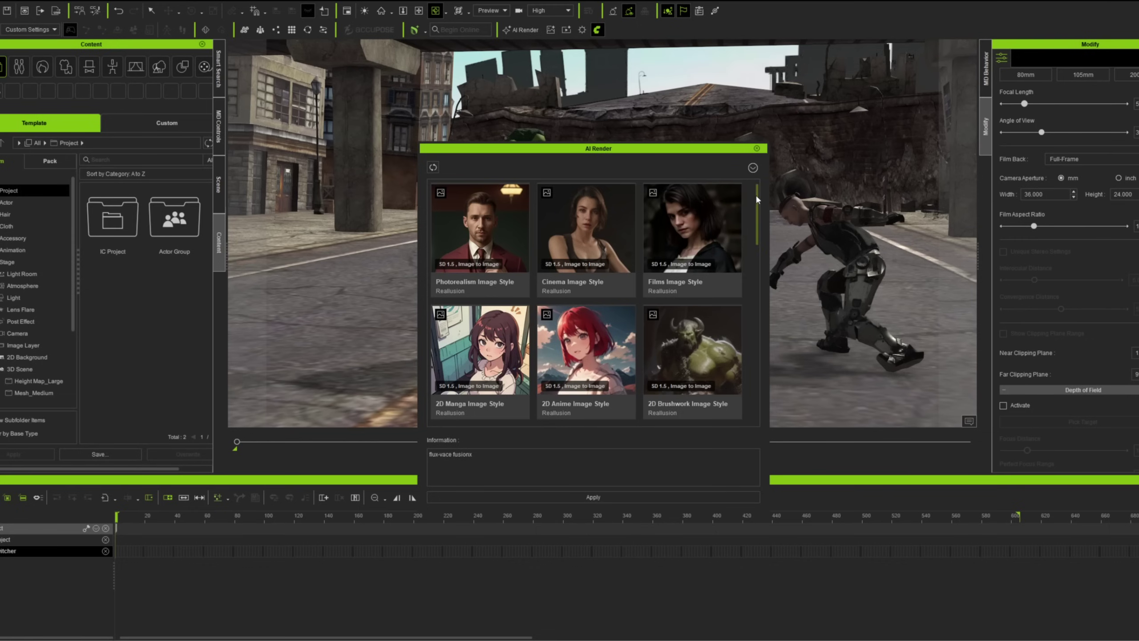
# Step: Find the custom Flux Image AI Render preset in the AI Render style list and read its information
pyautogui.moveTo(756, 195); pyautogui.dragTo(766, 364)
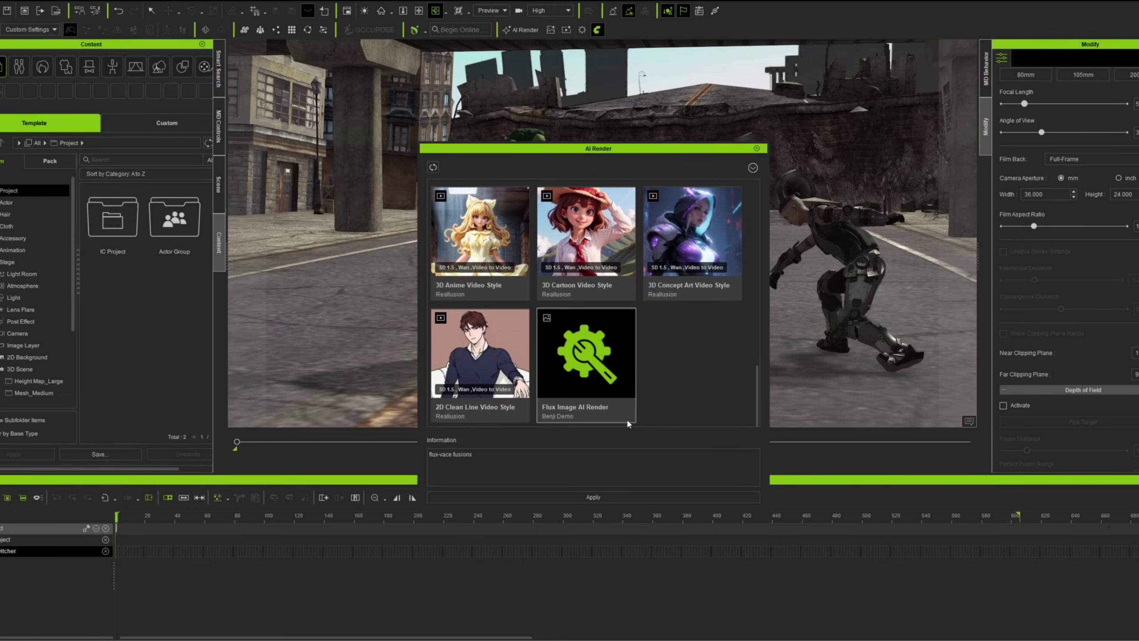
pyautogui.click(599, 363)
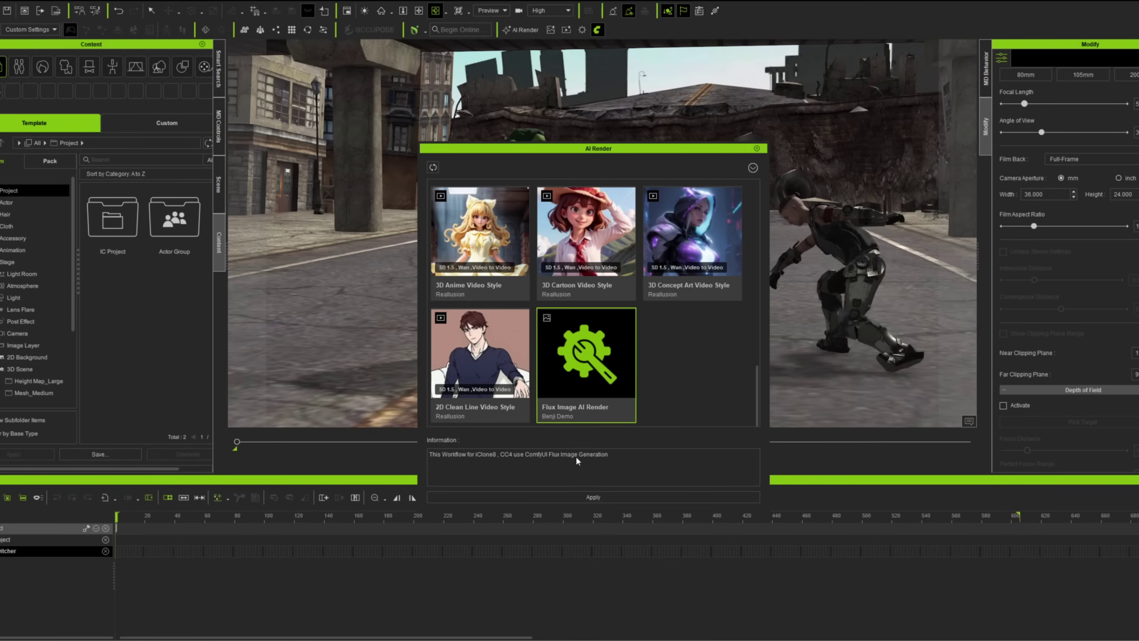
pyautogui.click(732, 387)
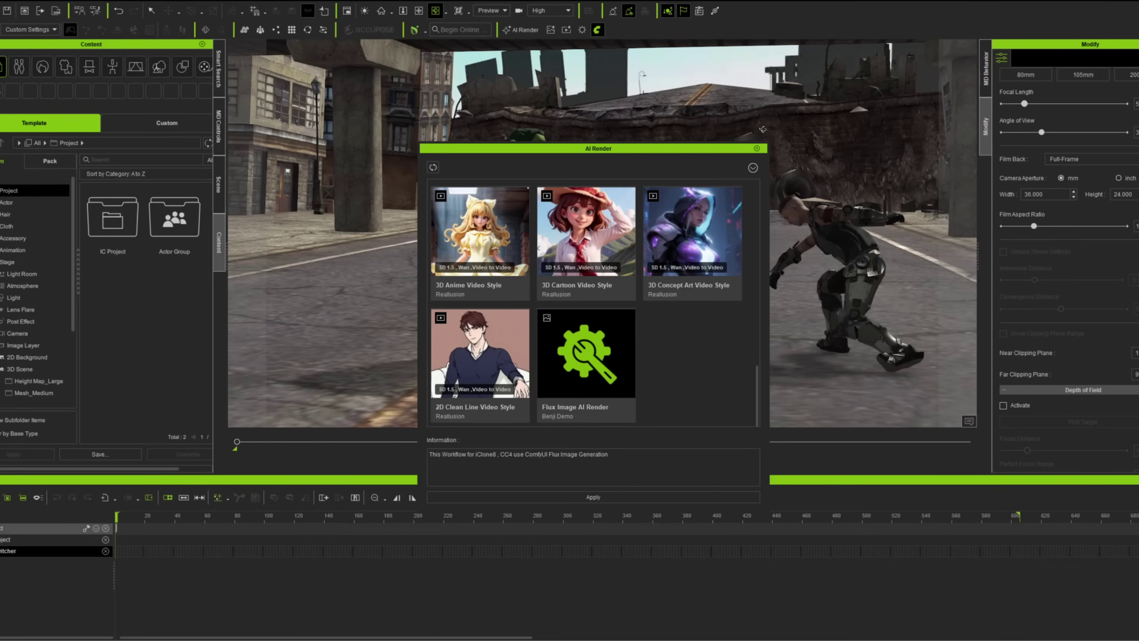
# Step: Start a new AI Render preset and load Flux1DKreaTritonSageV2 (1) as its preview workflow
pyautogui.click(753, 169)
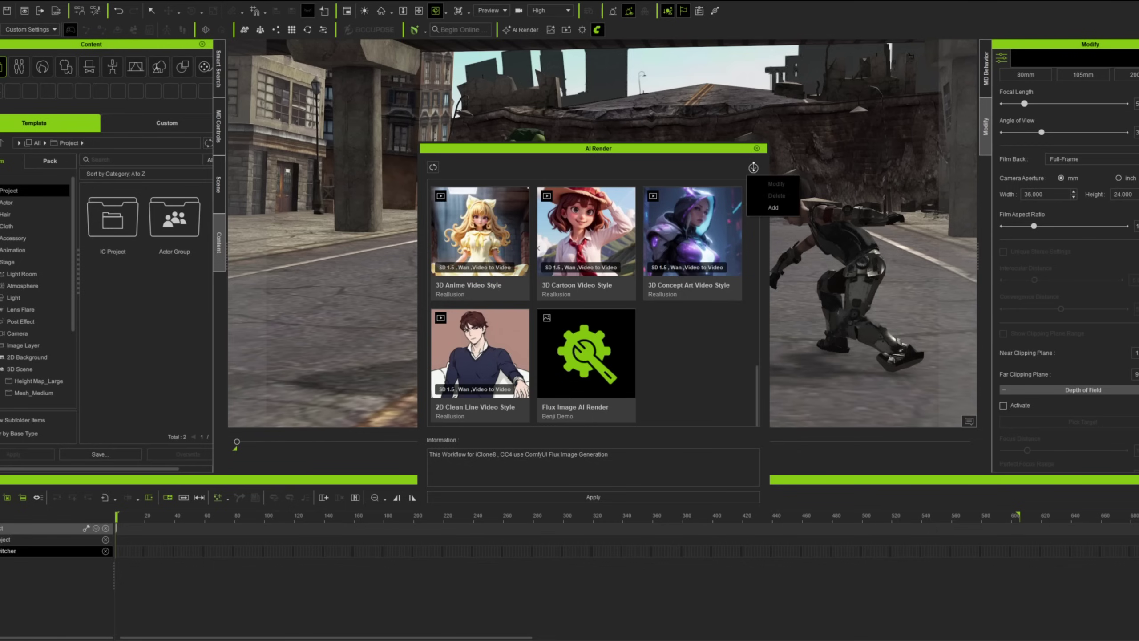
pyautogui.click(773, 208)
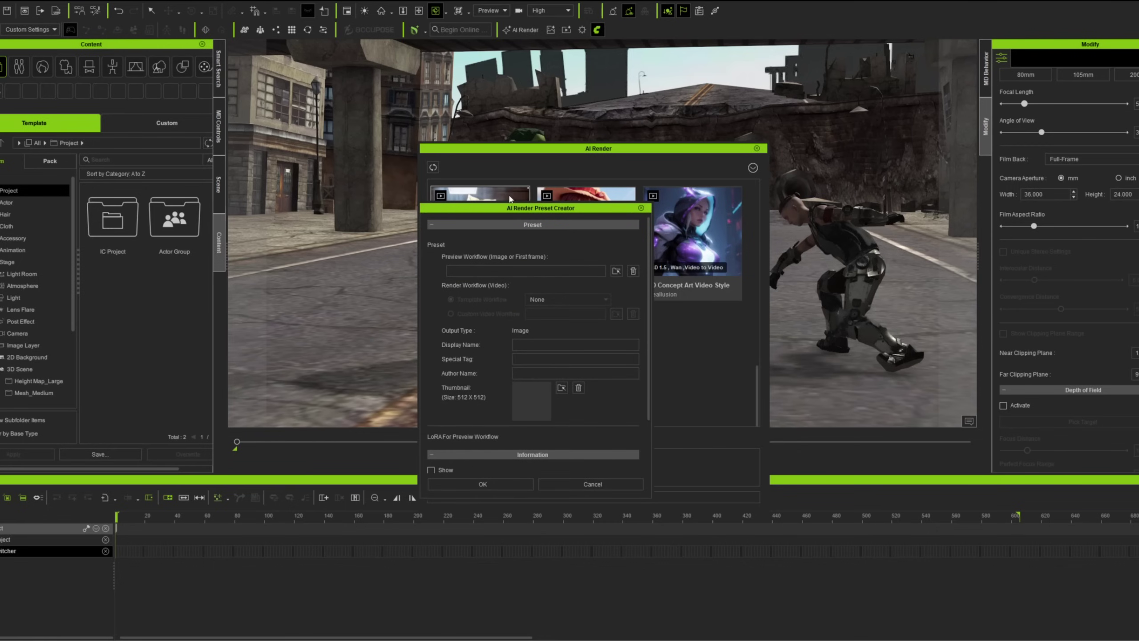
pyautogui.moveTo(566, 210); pyautogui.dragTo(543, 210)
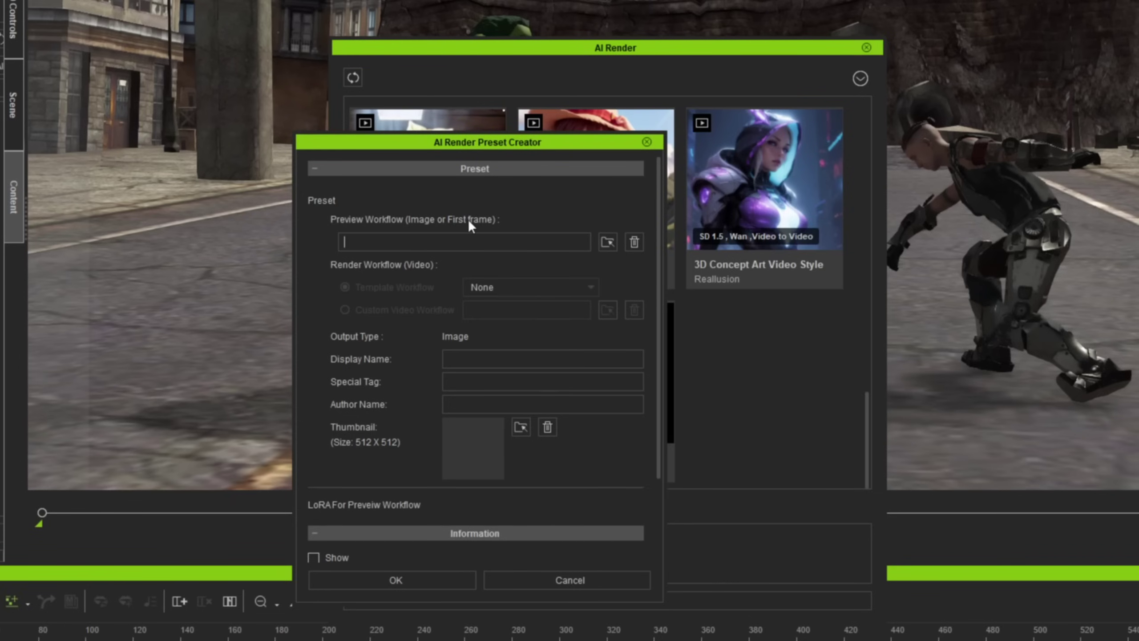
pyautogui.click(609, 244)
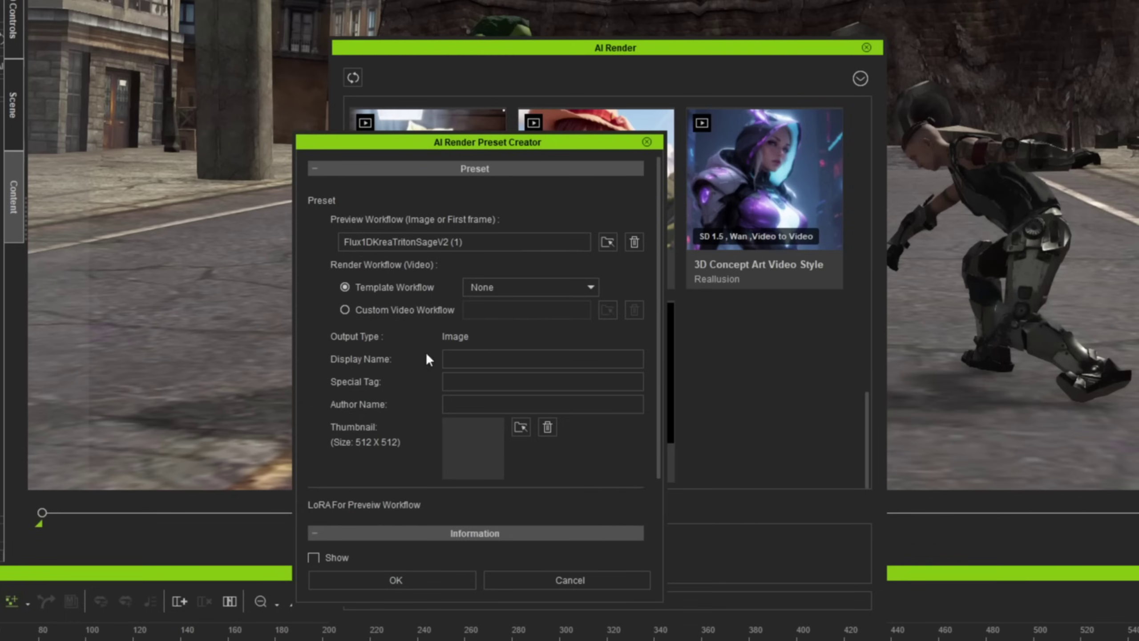
# Step: Switch the render workflow to a custom video workflow and load the VACE_V2V(FusionX) API workflow file
pyautogui.click(564, 285)
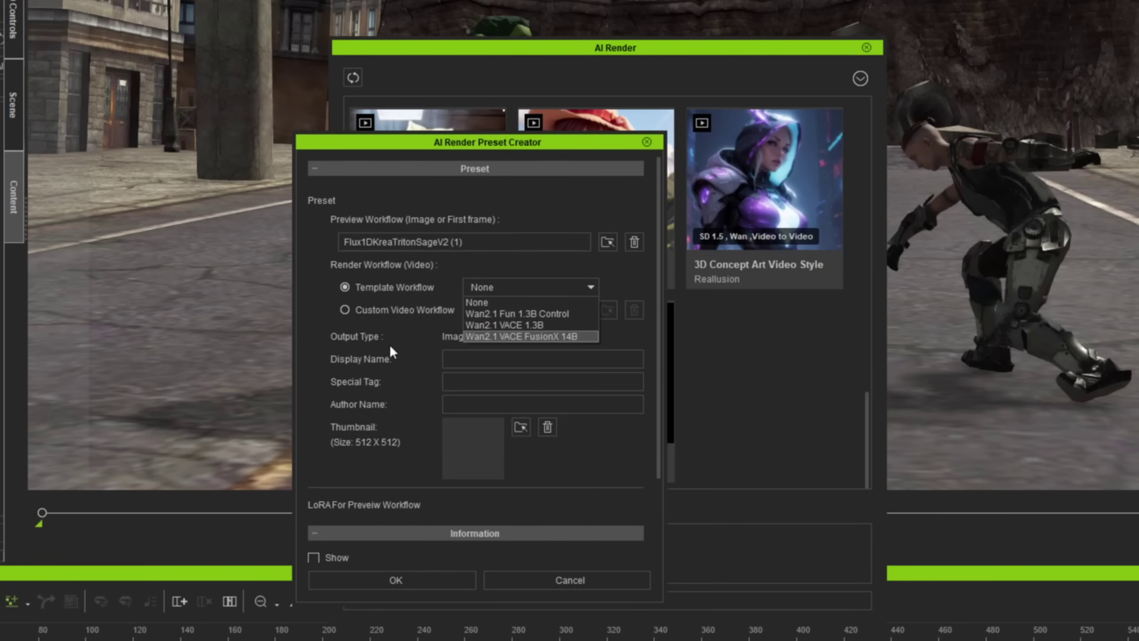
pyautogui.click(406, 332)
pyautogui.click(344, 310)
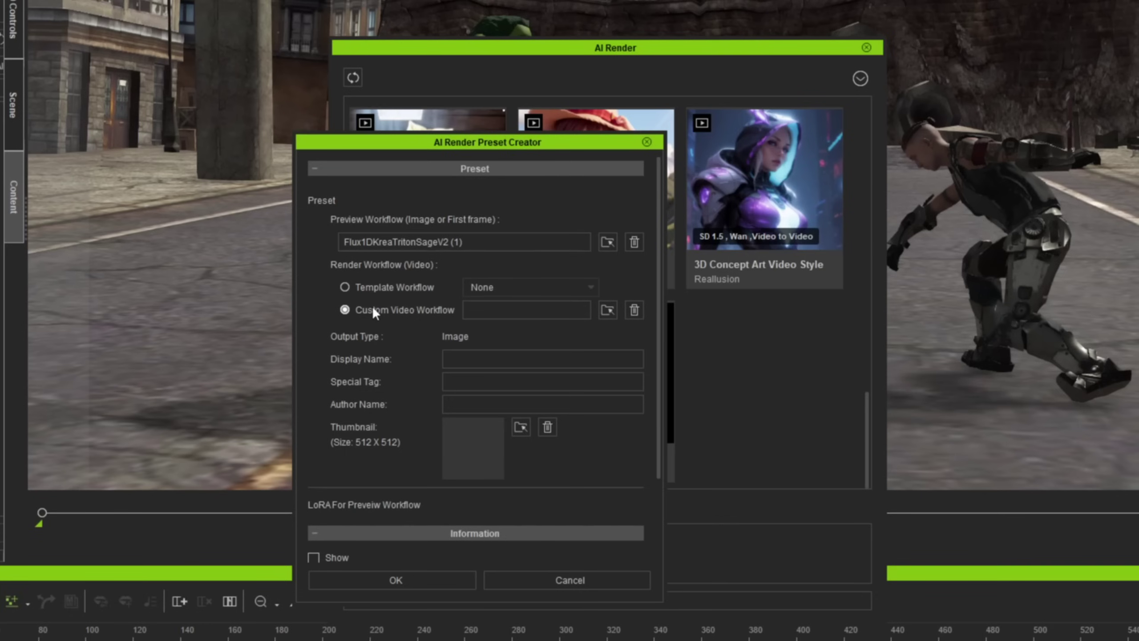
pyautogui.click(614, 314)
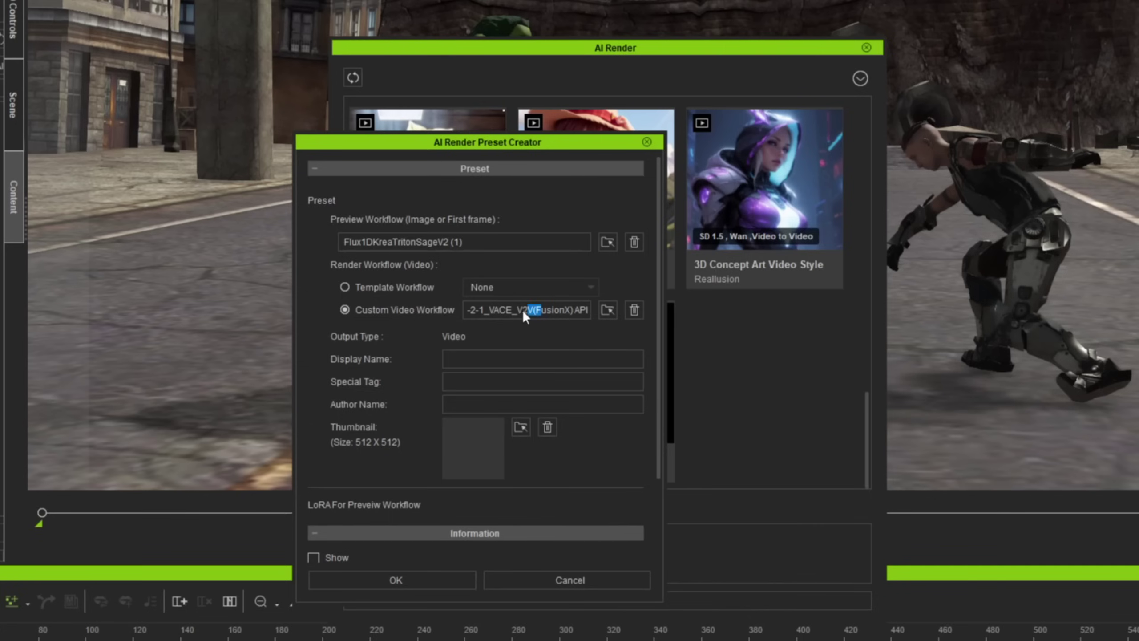
pyautogui.moveTo(523, 312); pyautogui.dragTo(459, 317)
pyautogui.moveTo(564, 313); pyautogui.dragTo(607, 314)
# Step: Set the preset's display name to FluxToWanVaceFusionx, enter the author's name and save the preset
pyautogui.write('FluxToWanVaceFusionx')
pyautogui.press('Tab')
pyautogui.press('Tab')
pyautogui.write('benji')
pyautogui.scroll(-2, 525, 226)
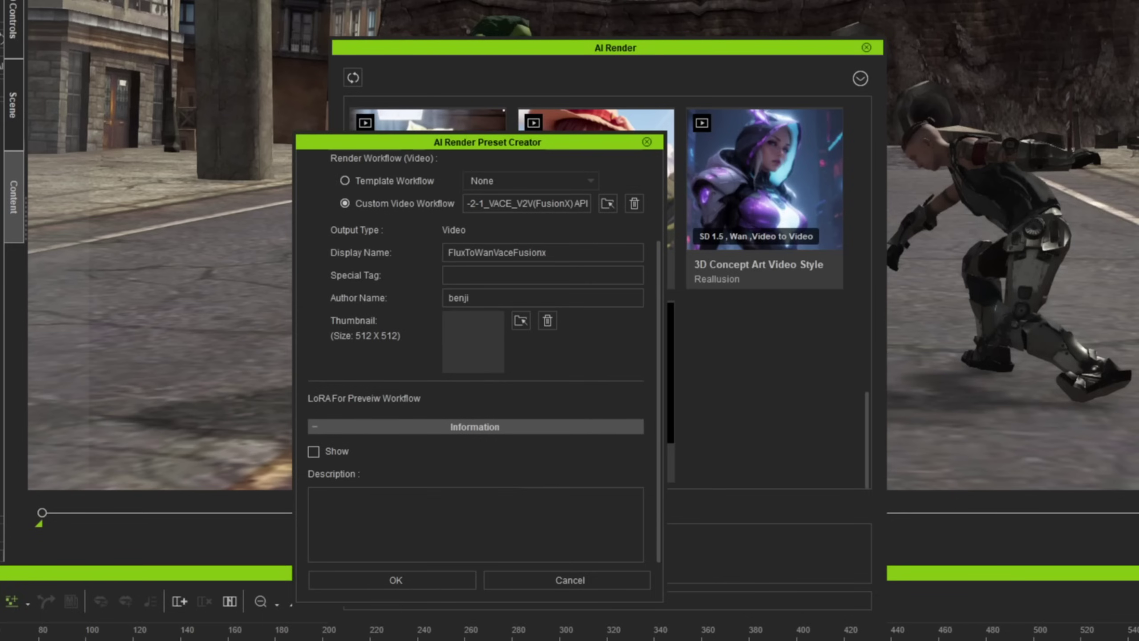
pyautogui.click(401, 578)
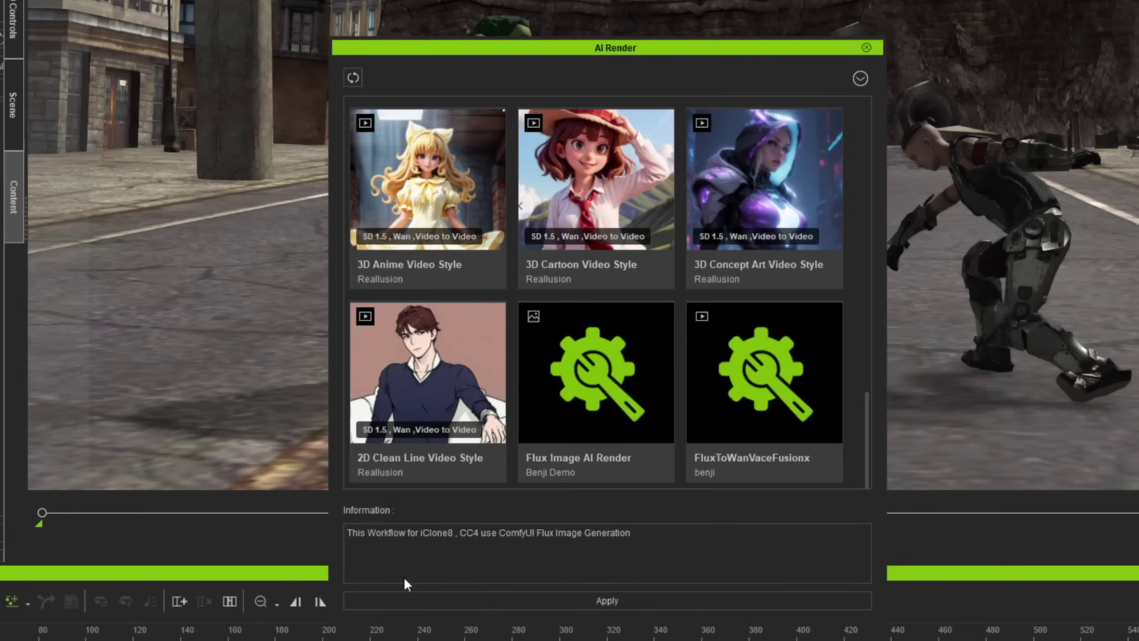
# Step: Apply the FluxToWanVaceFusionx preset and look through its control, prompt, sampler and output settings for video
pyautogui.click(764, 409)
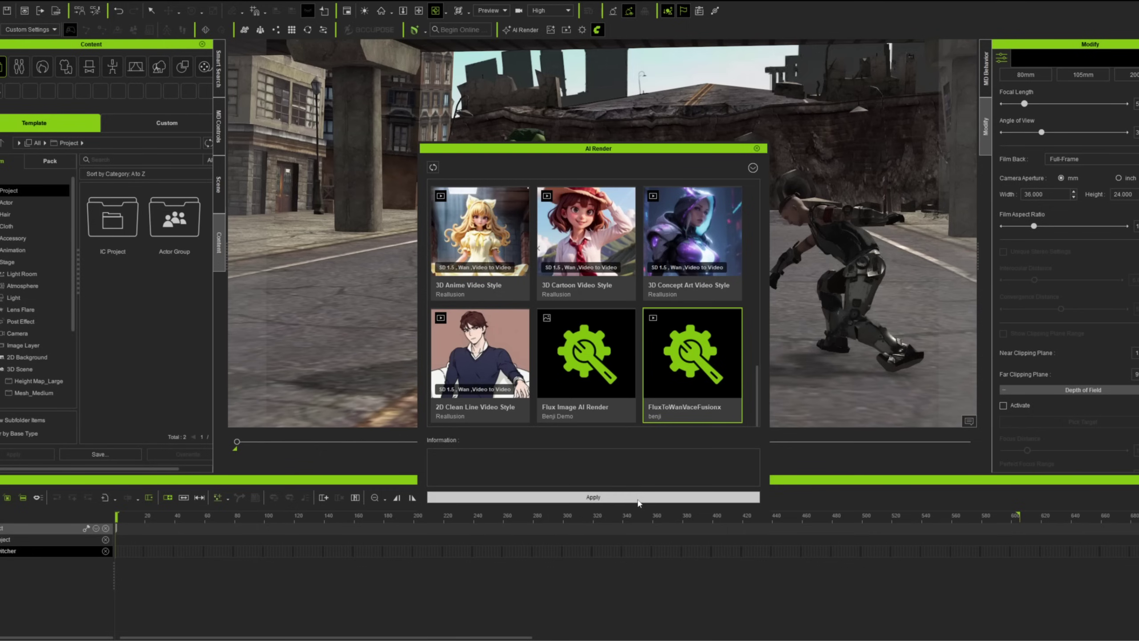
pyautogui.click(607, 600)
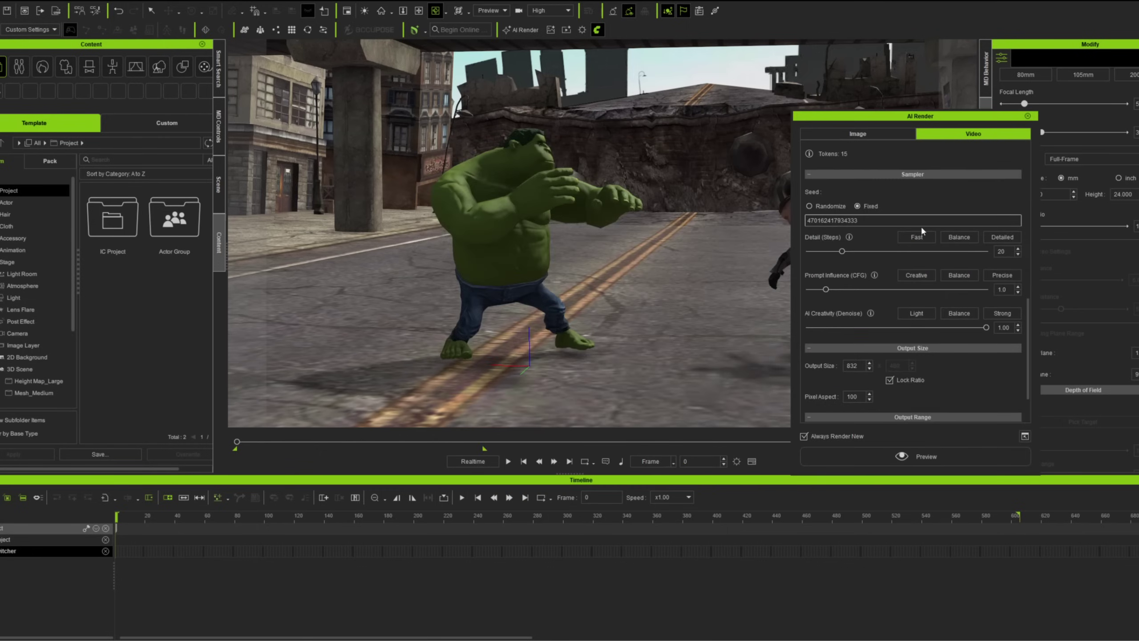
pyautogui.scroll(10, 911, 202)
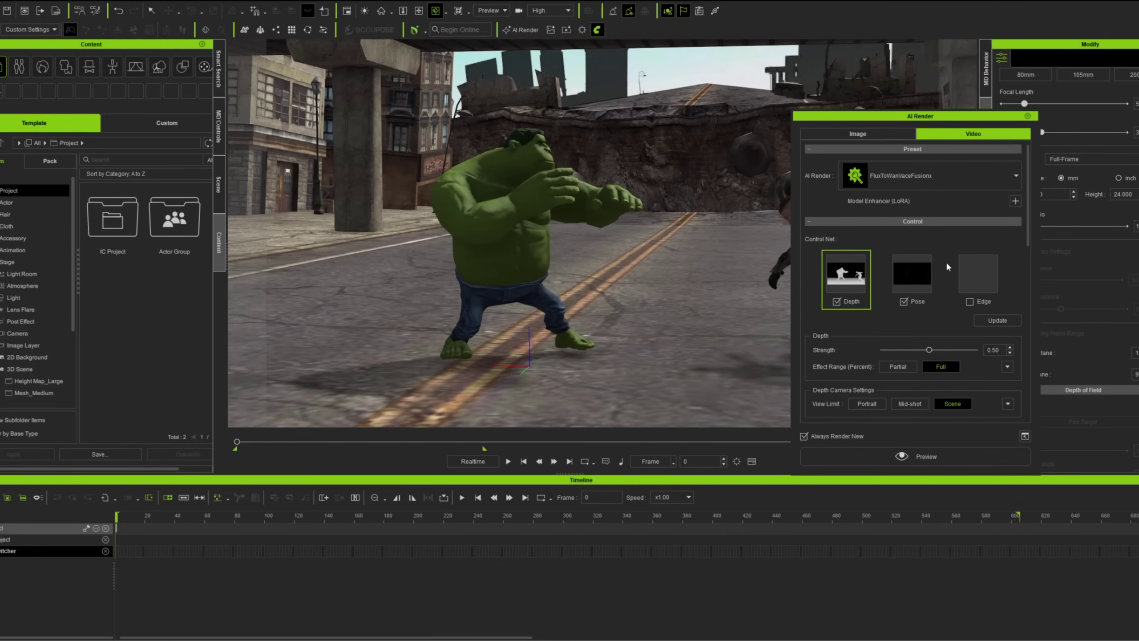
pyautogui.scroll(-3, 886, 314)
pyautogui.scroll(3, 888, 301)
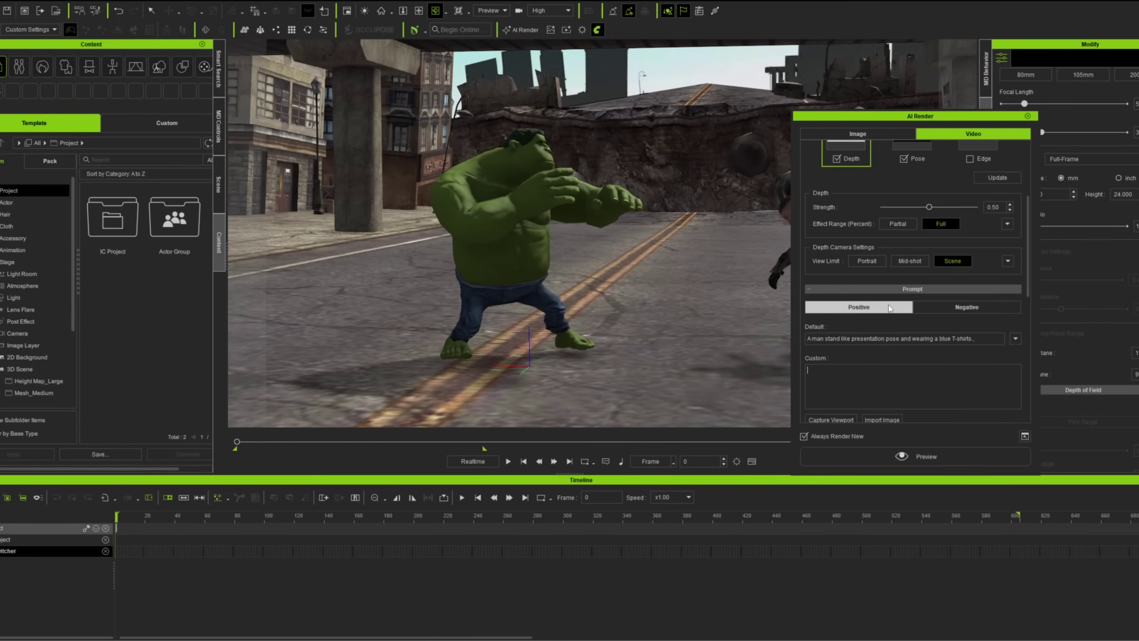
pyautogui.scroll(-3, 884, 337)
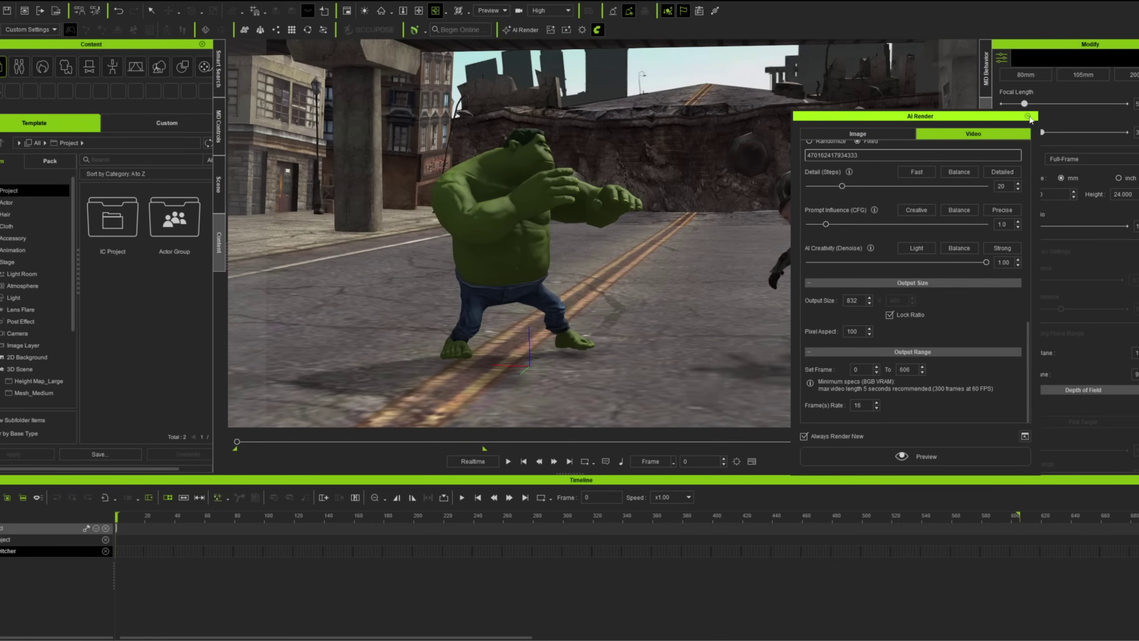
pyautogui.scroll(3, 884, 314)
pyautogui.scroll(-5, 798, 197)
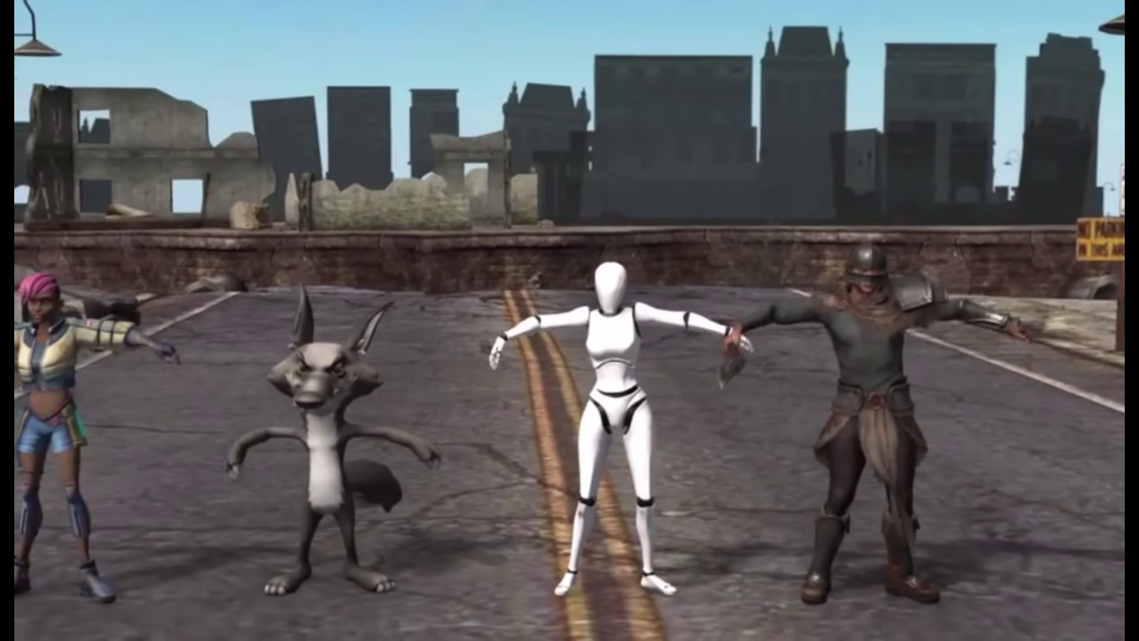